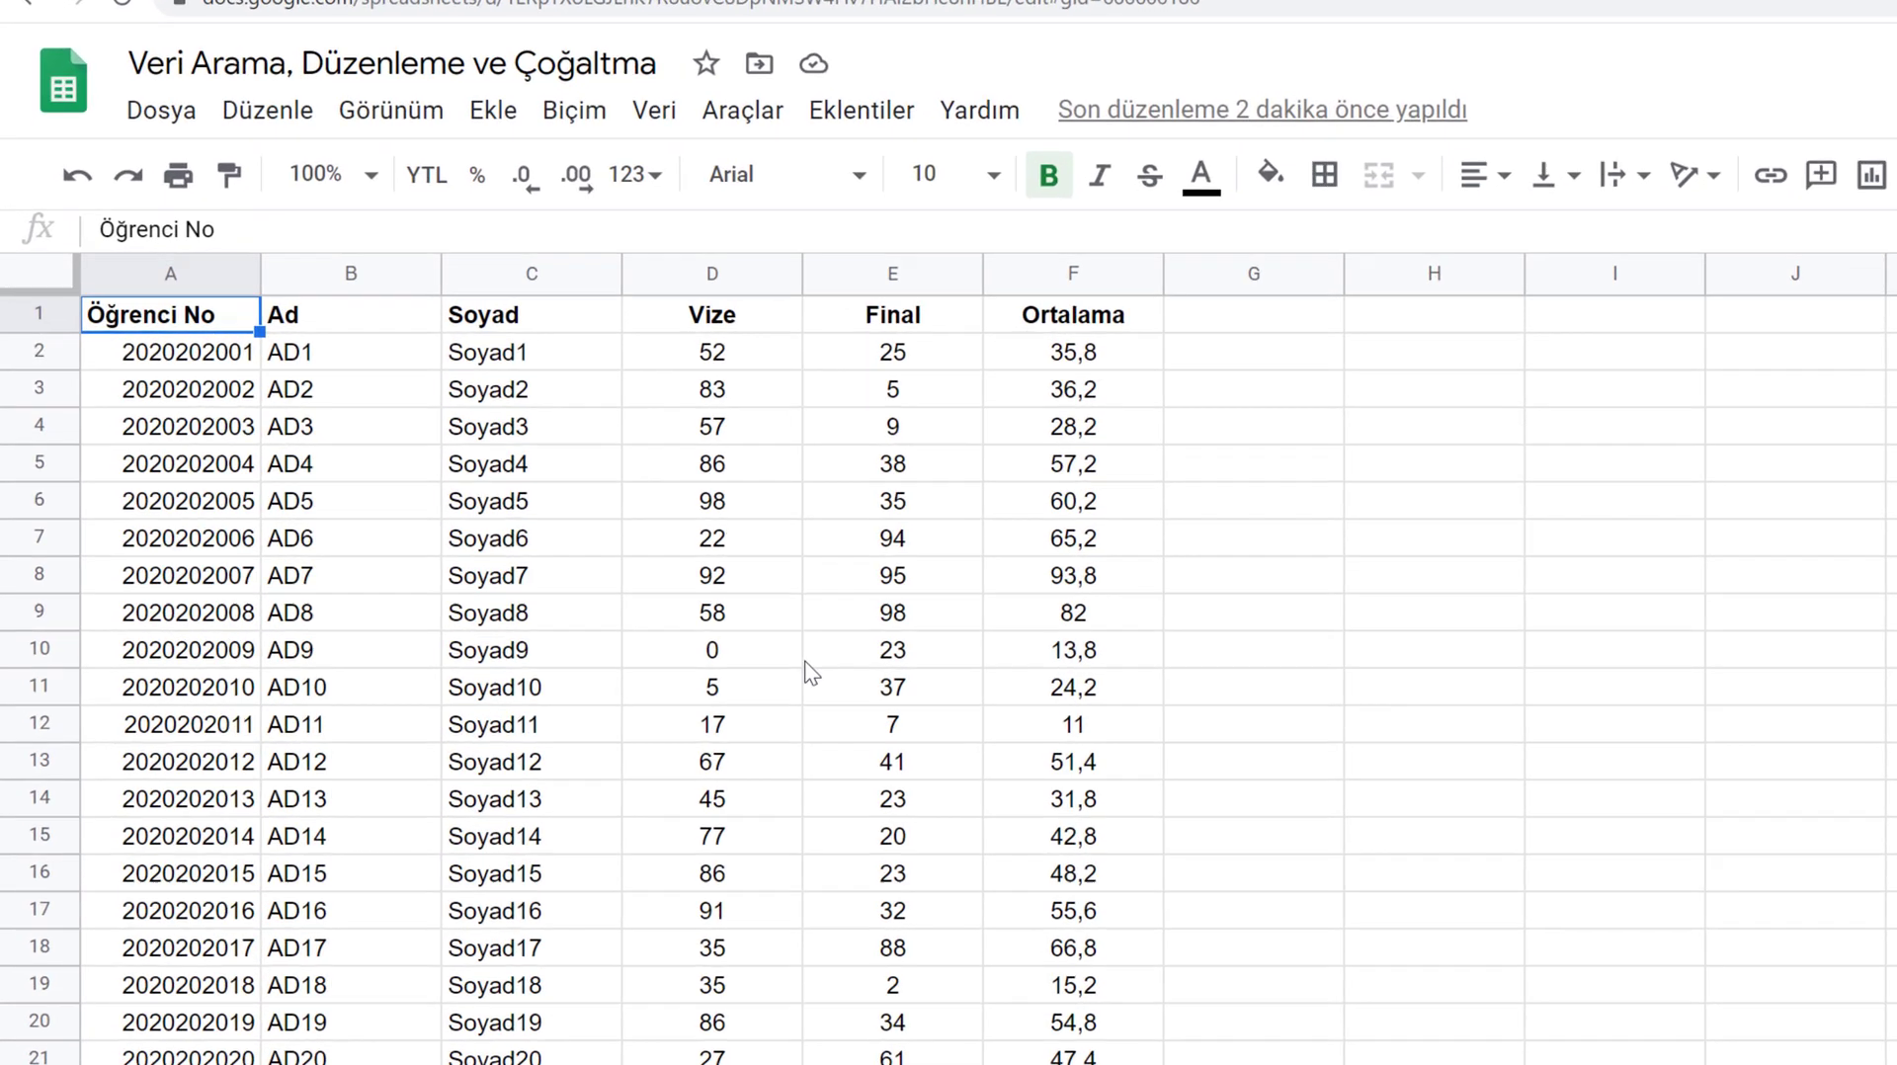
# Step: Copy the student number in cell A2 and paste it into cell H2
pyautogui.click(317, 116)
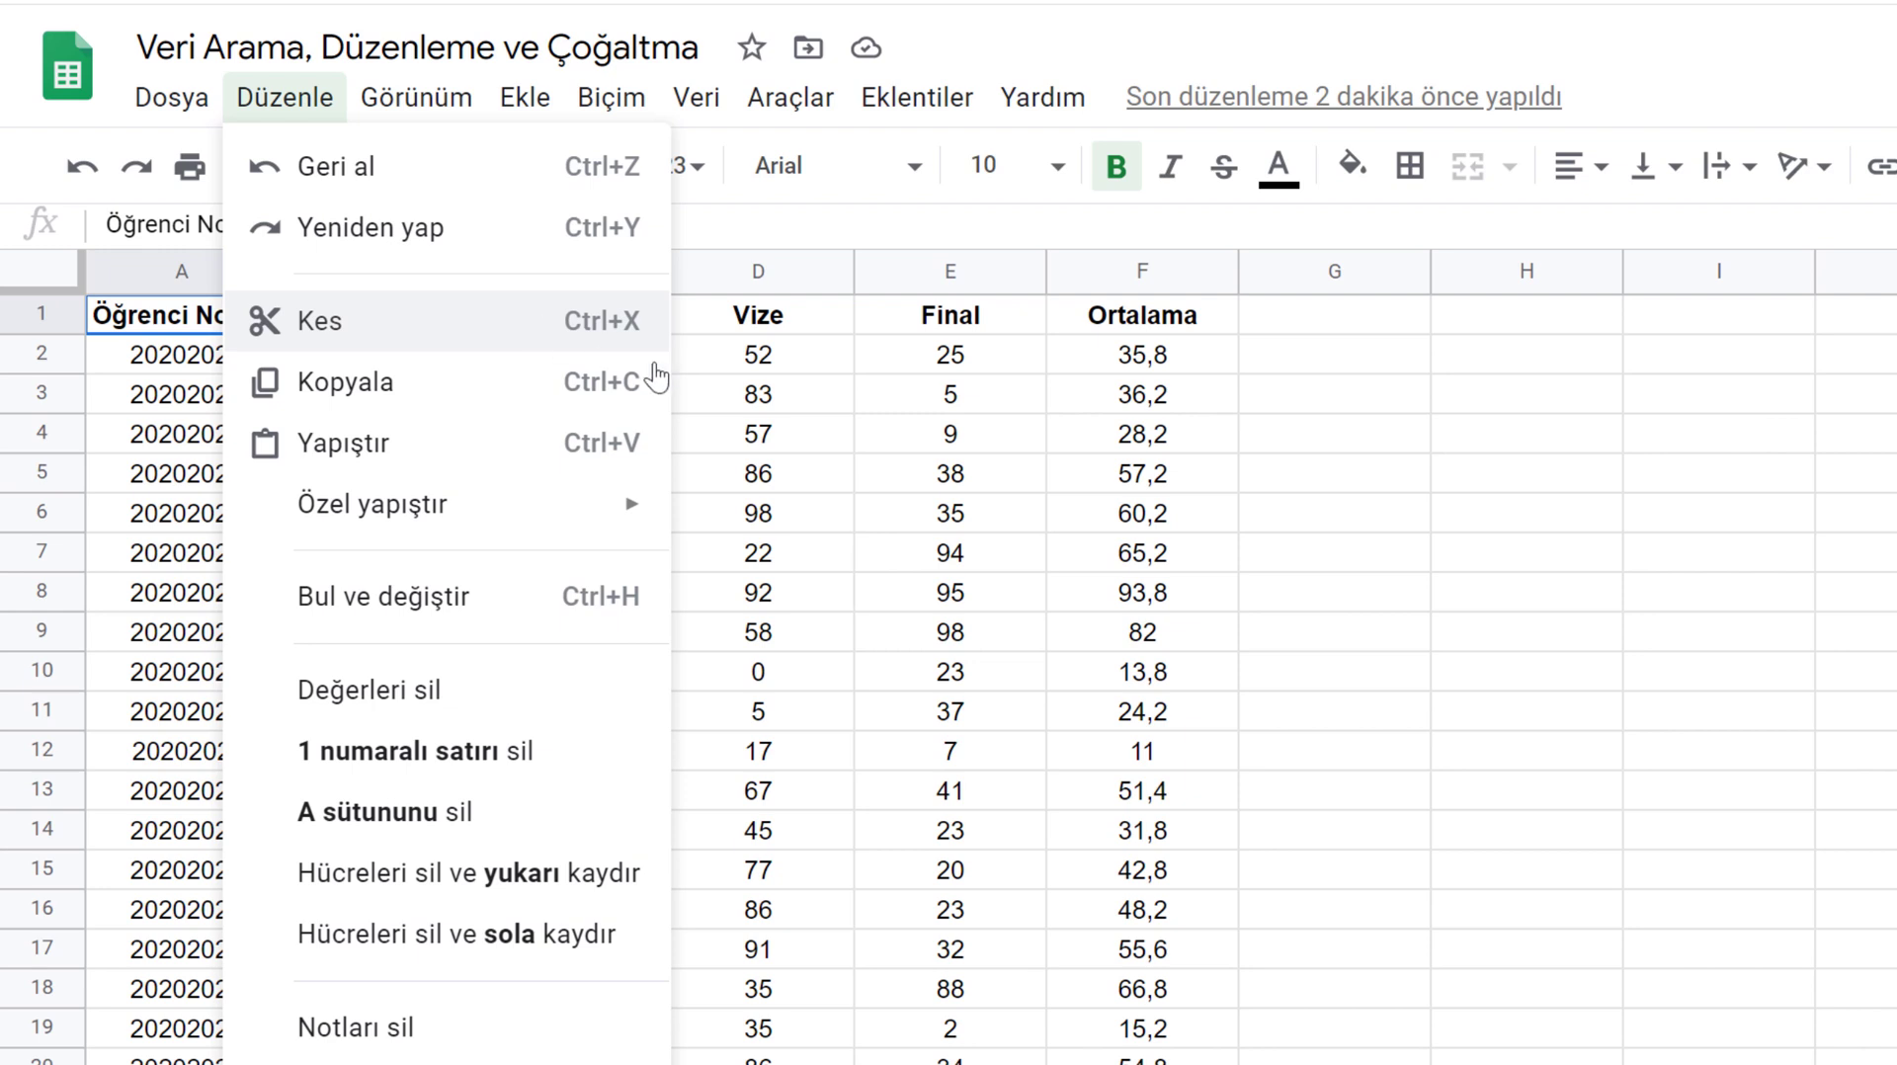
pyautogui.click(1233, 370)
pyautogui.click(188, 373)
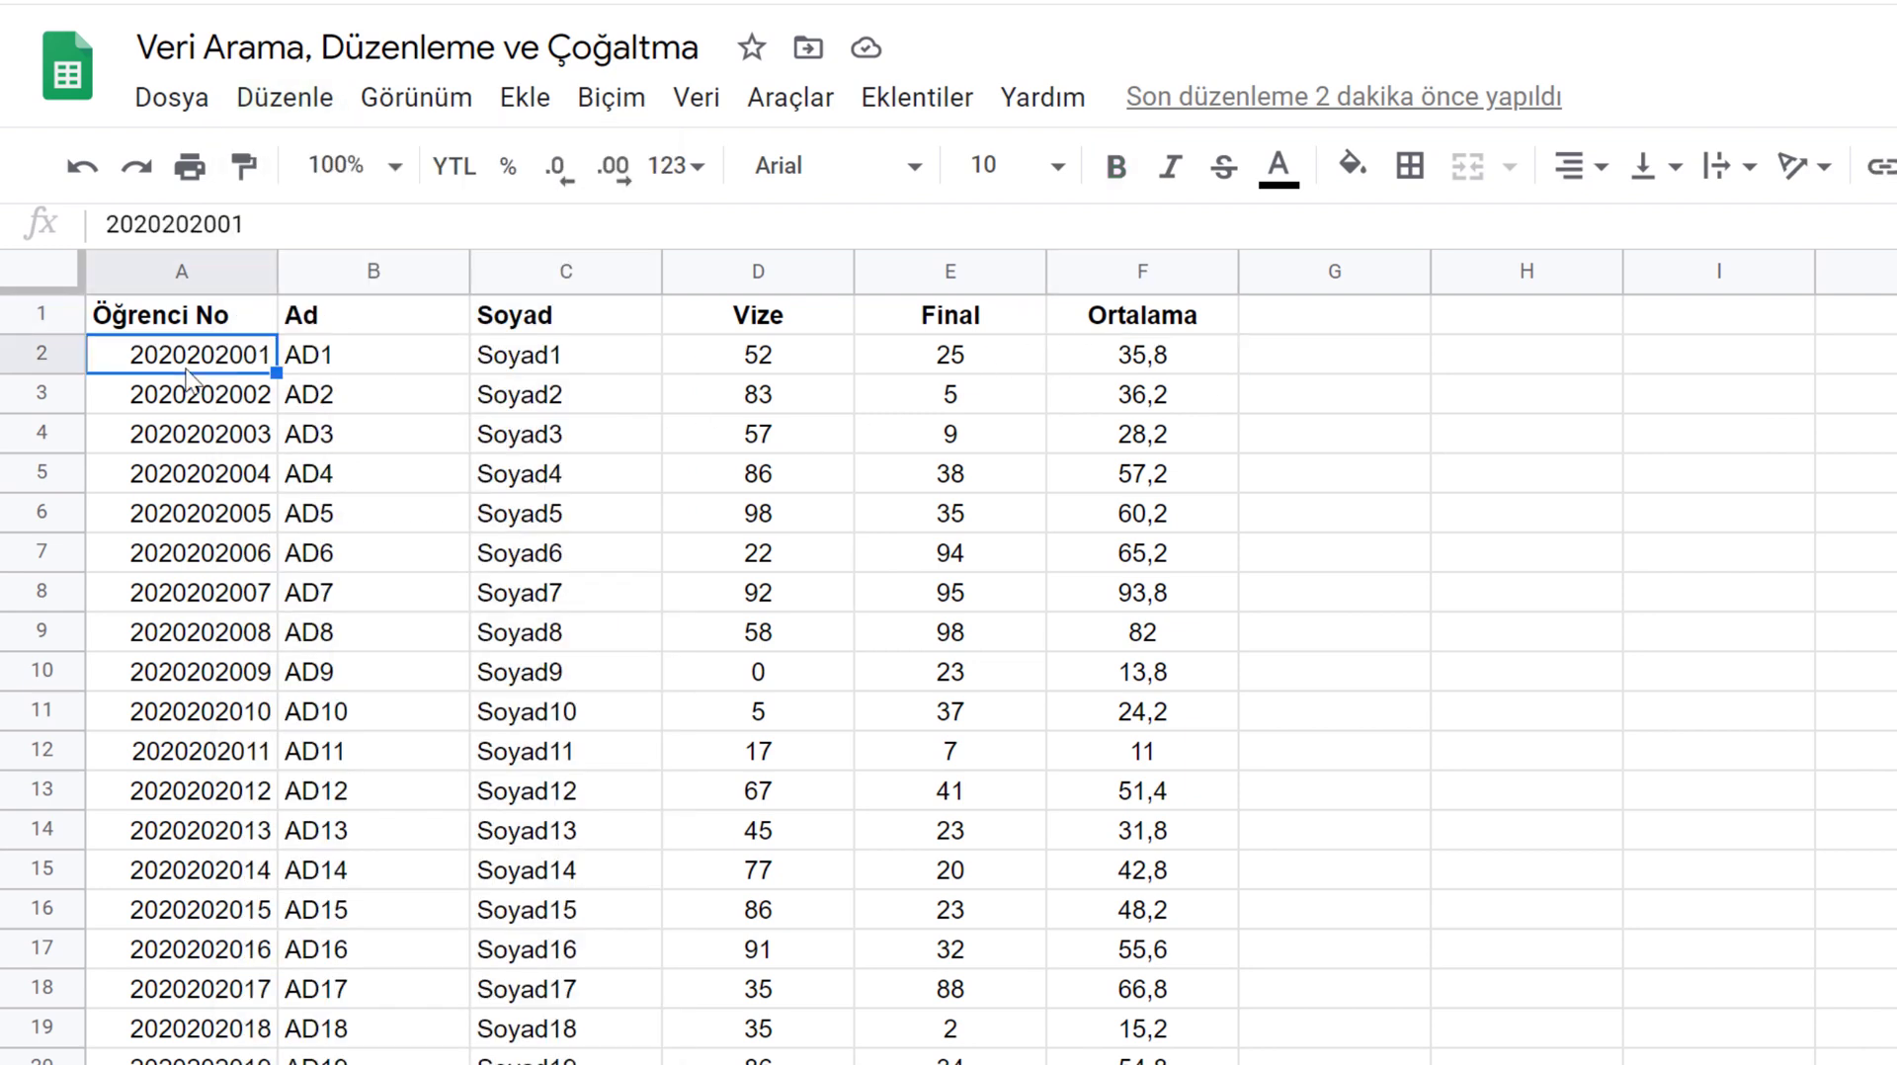
pyautogui.hotkey('ctrl', 'c')
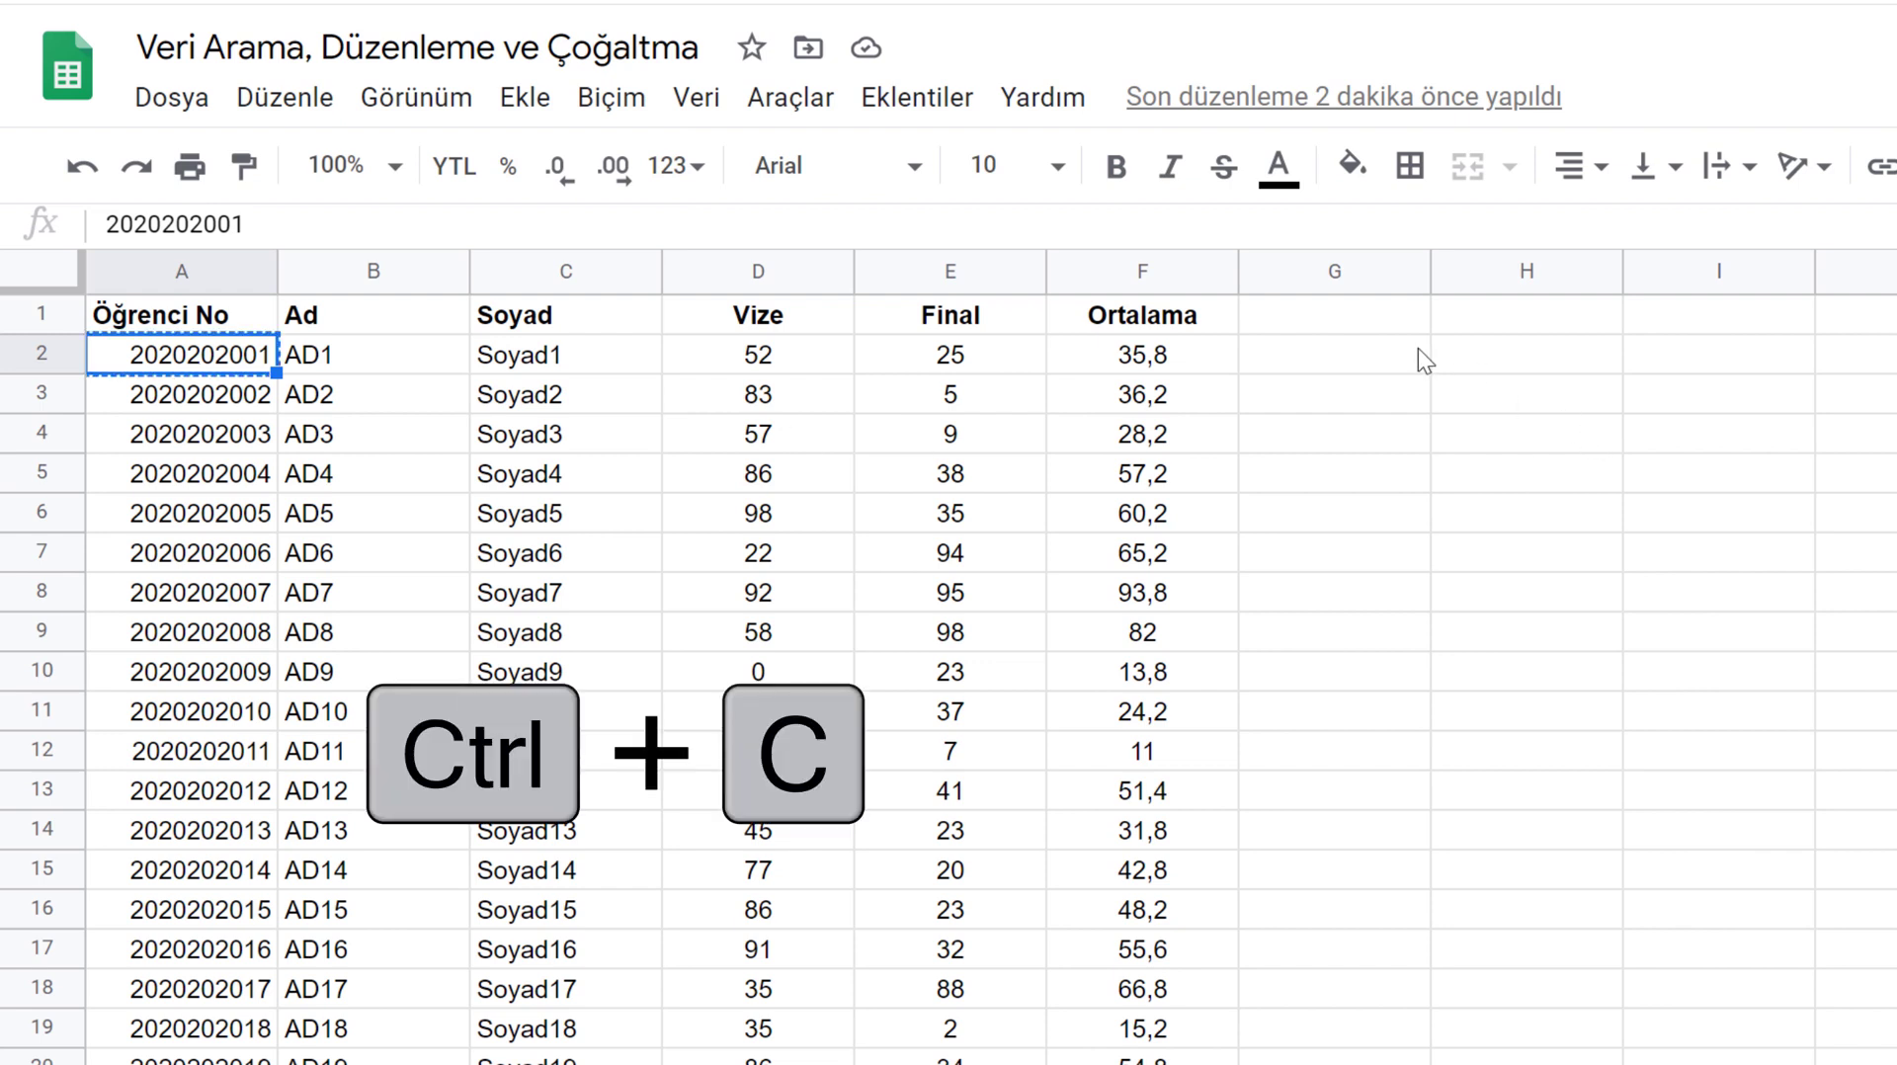
pyautogui.click(1481, 369)
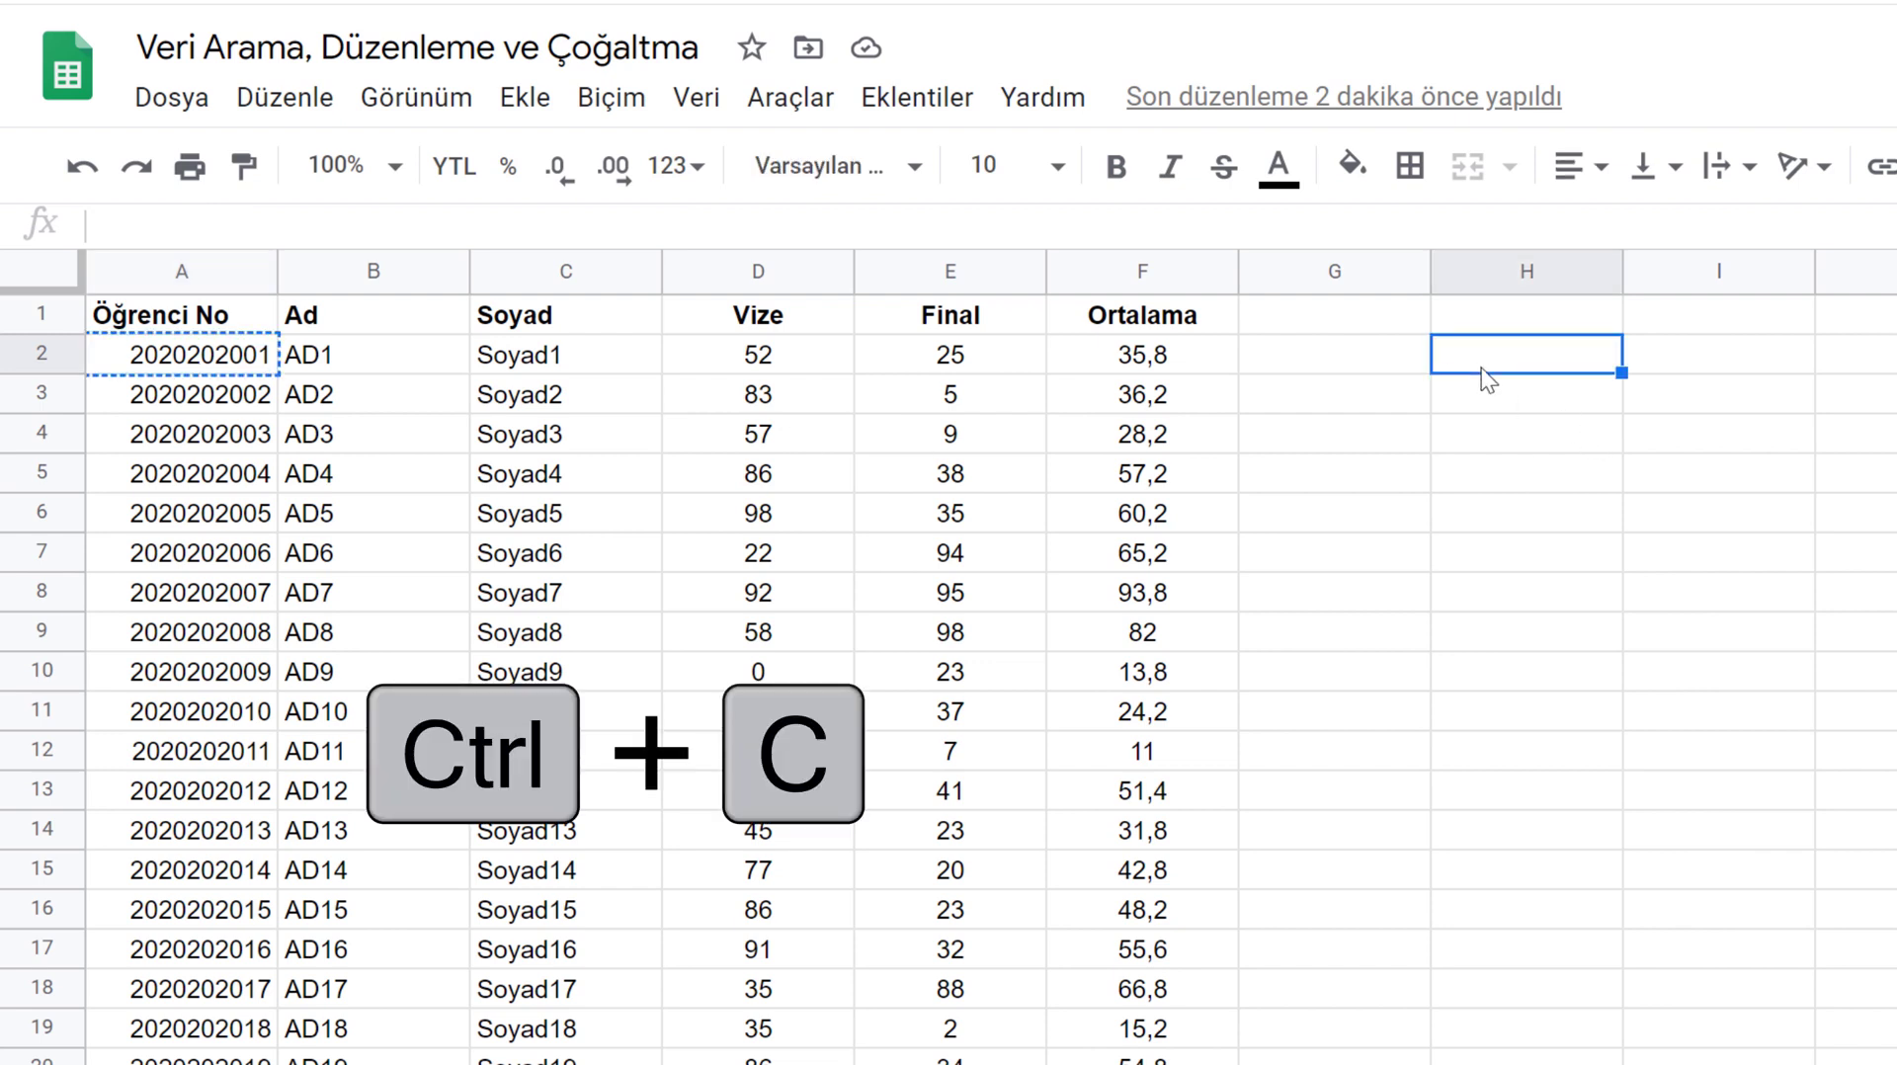
pyautogui.hotkey('ctrl', 'v')
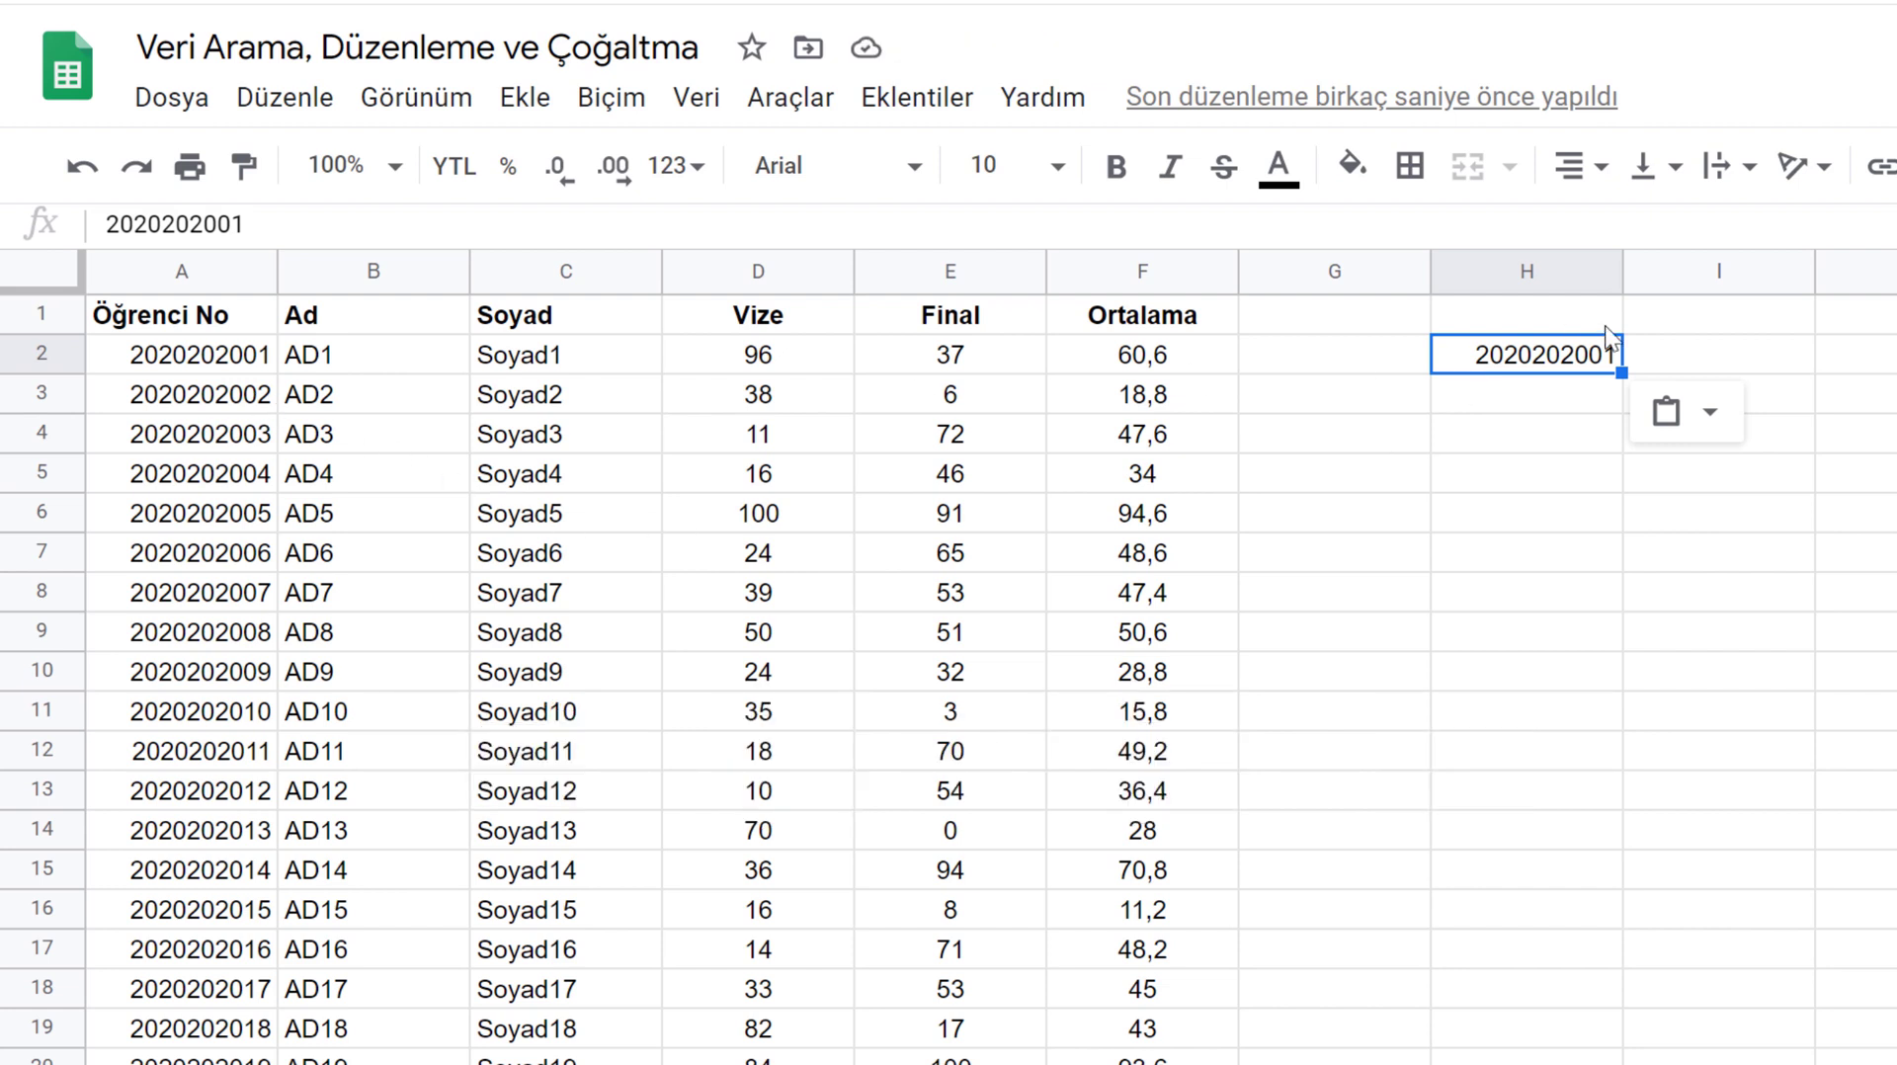
# Step: Cut the contents of cell H2 and paste them into cell H7
pyautogui.hotkey('ctrl', 'x')
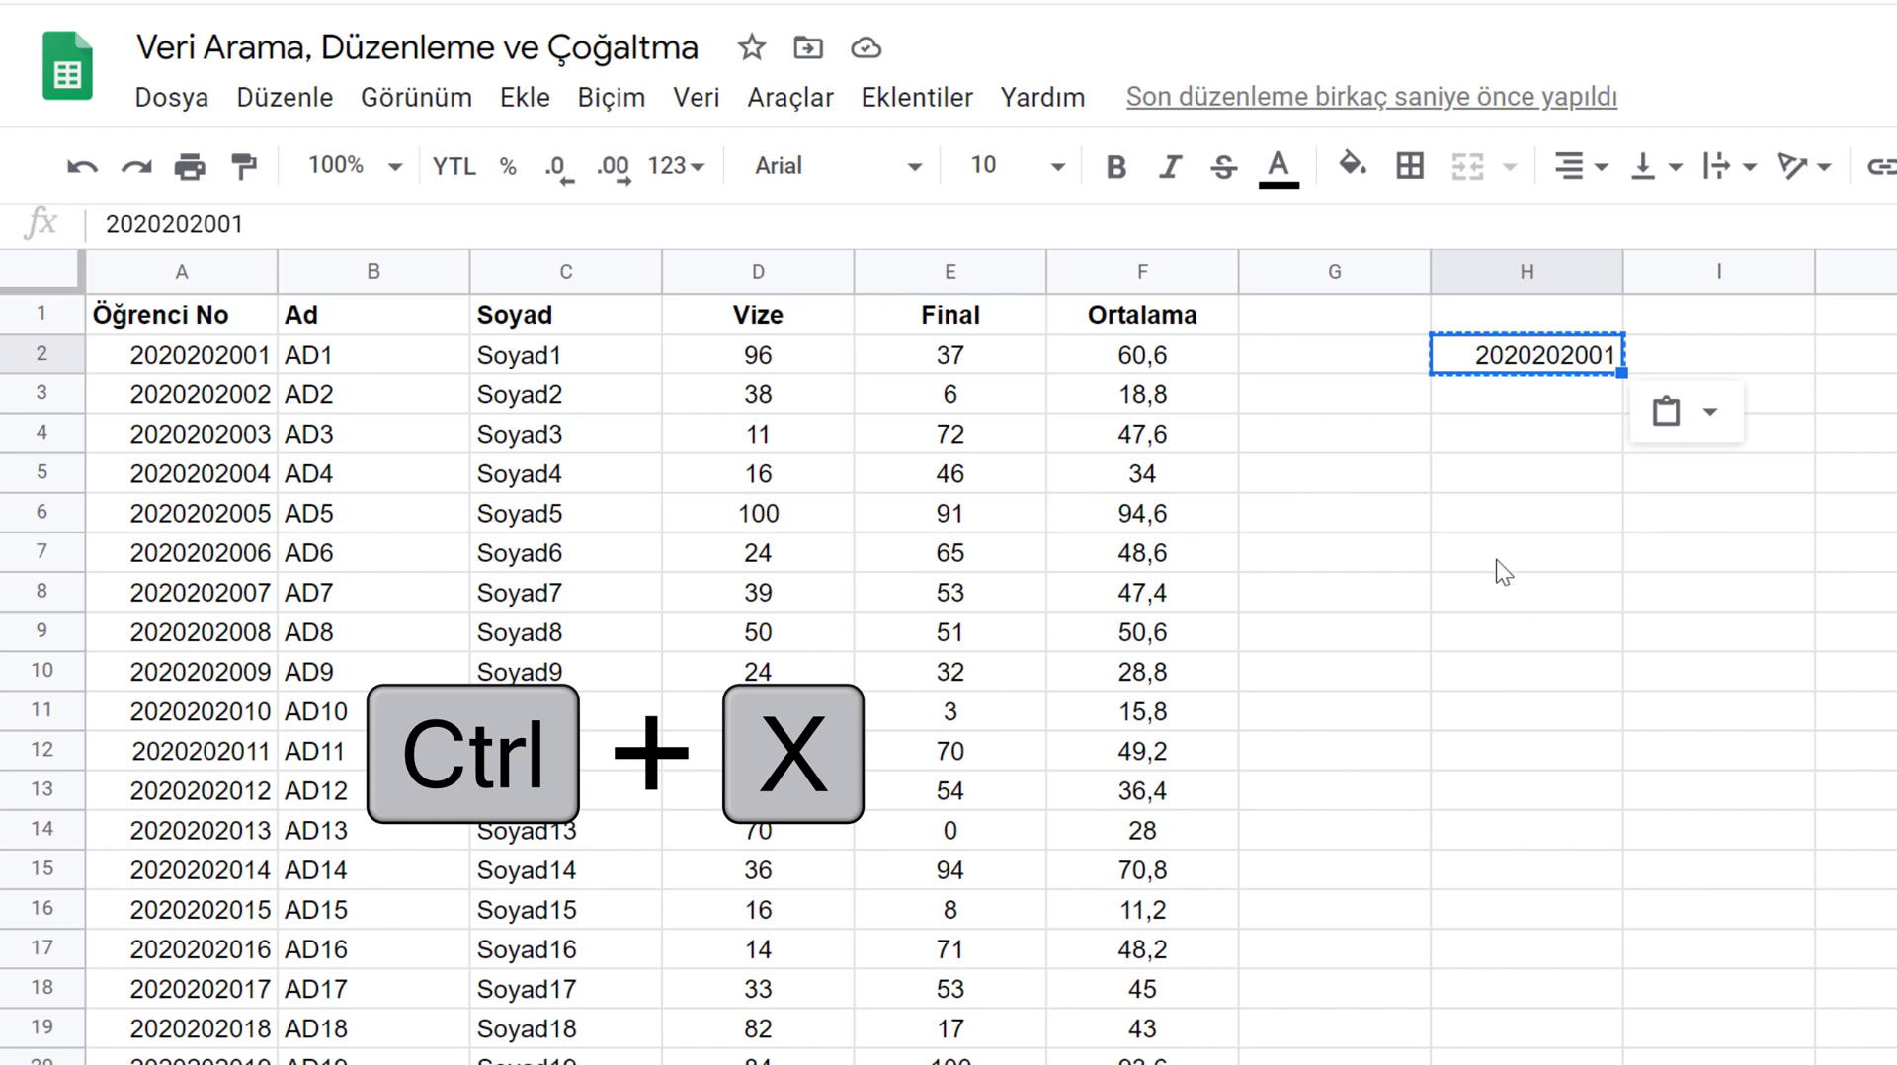
pyautogui.click(1494, 556)
pyautogui.hotkey('ctrl', 'v')
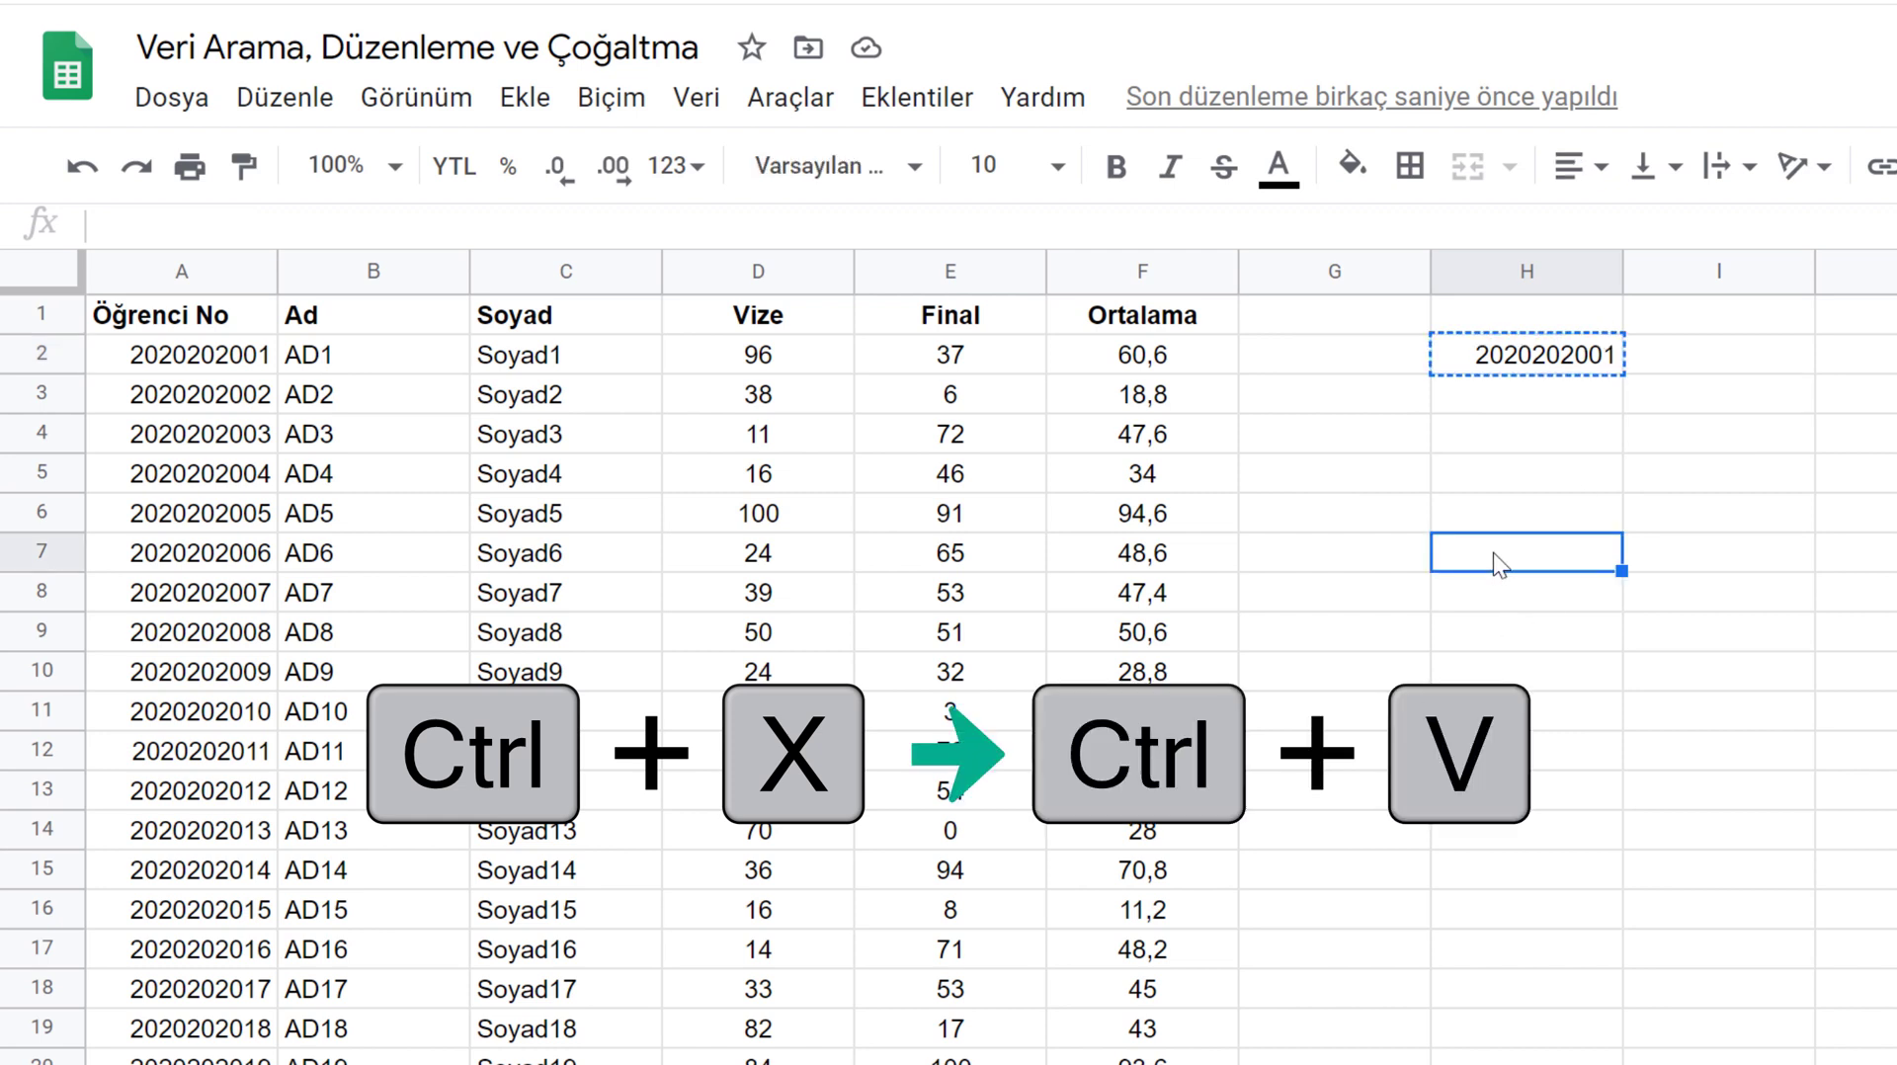
pyautogui.hotkey('ctrl', 'v')
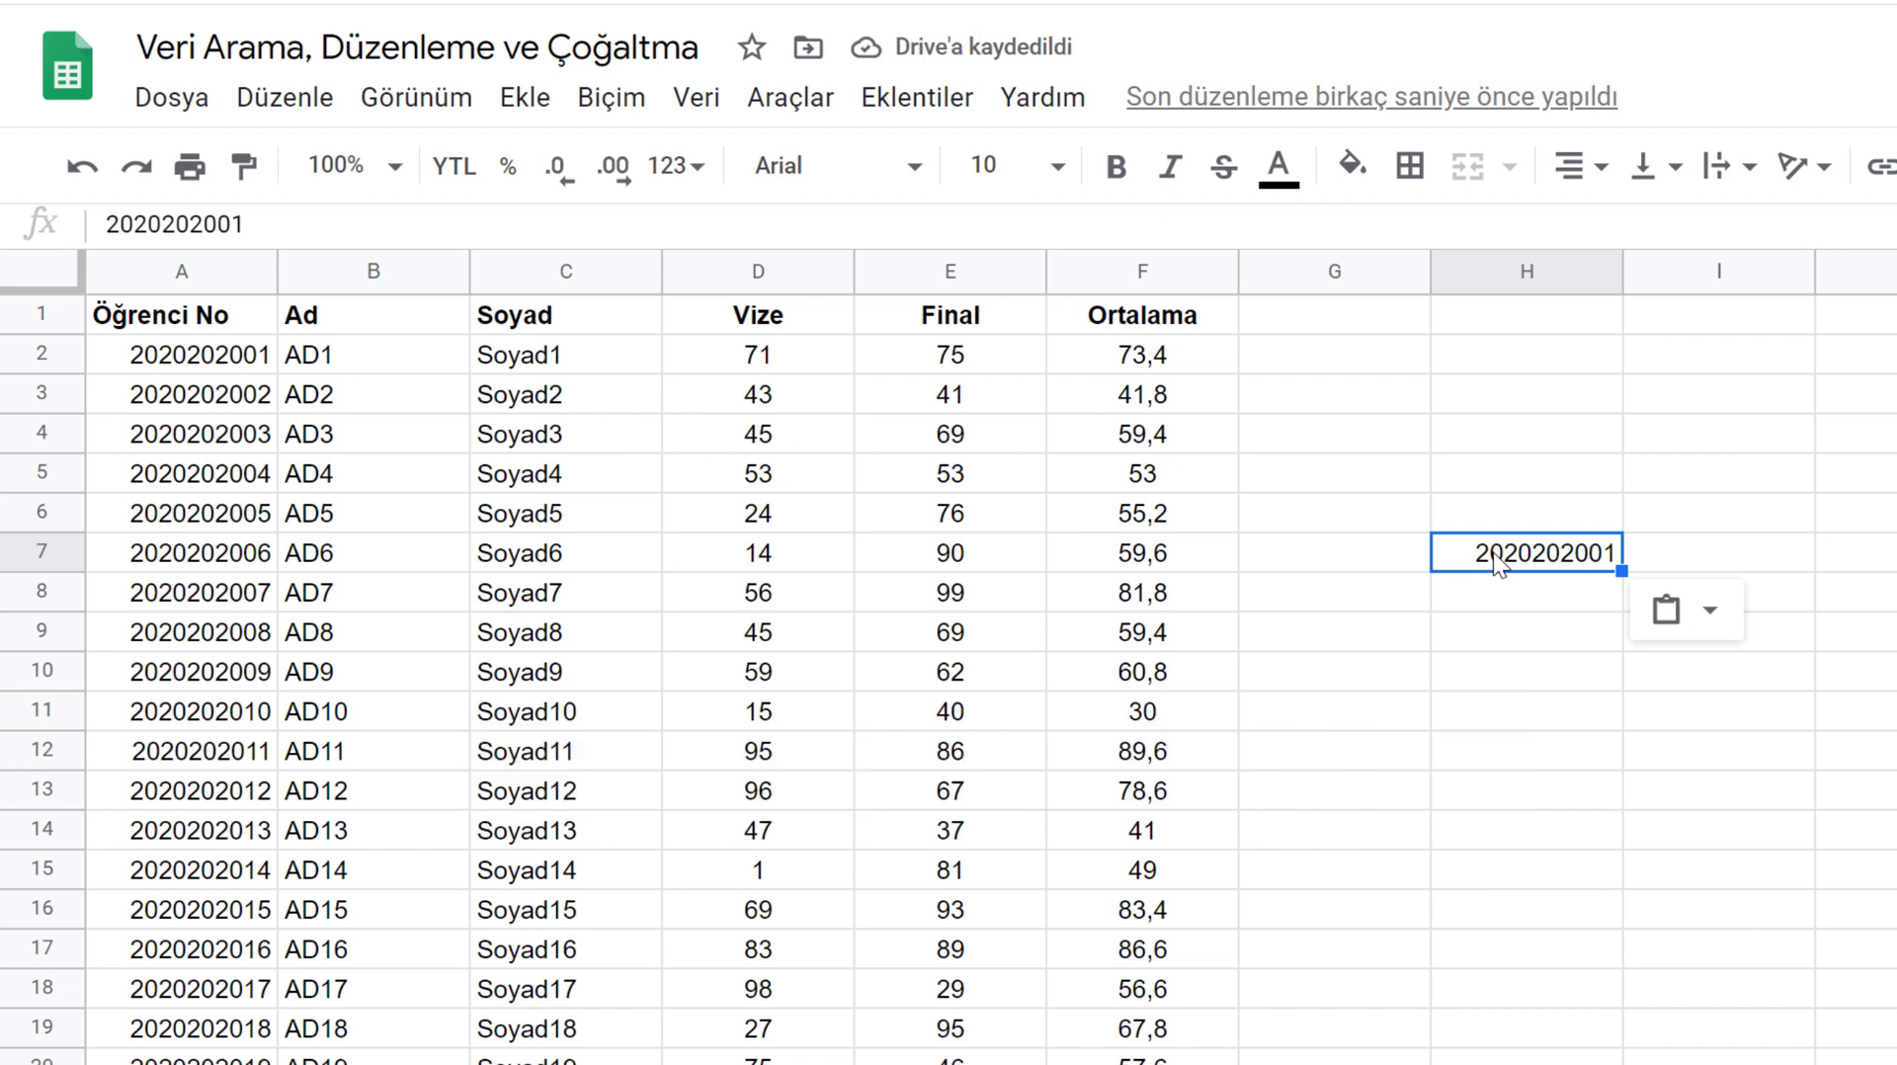
# Step: Try to copy cell H7 into H8 with the Kopyala and Yapıştır commands instead of shortcuts
pyautogui.click(306, 104)
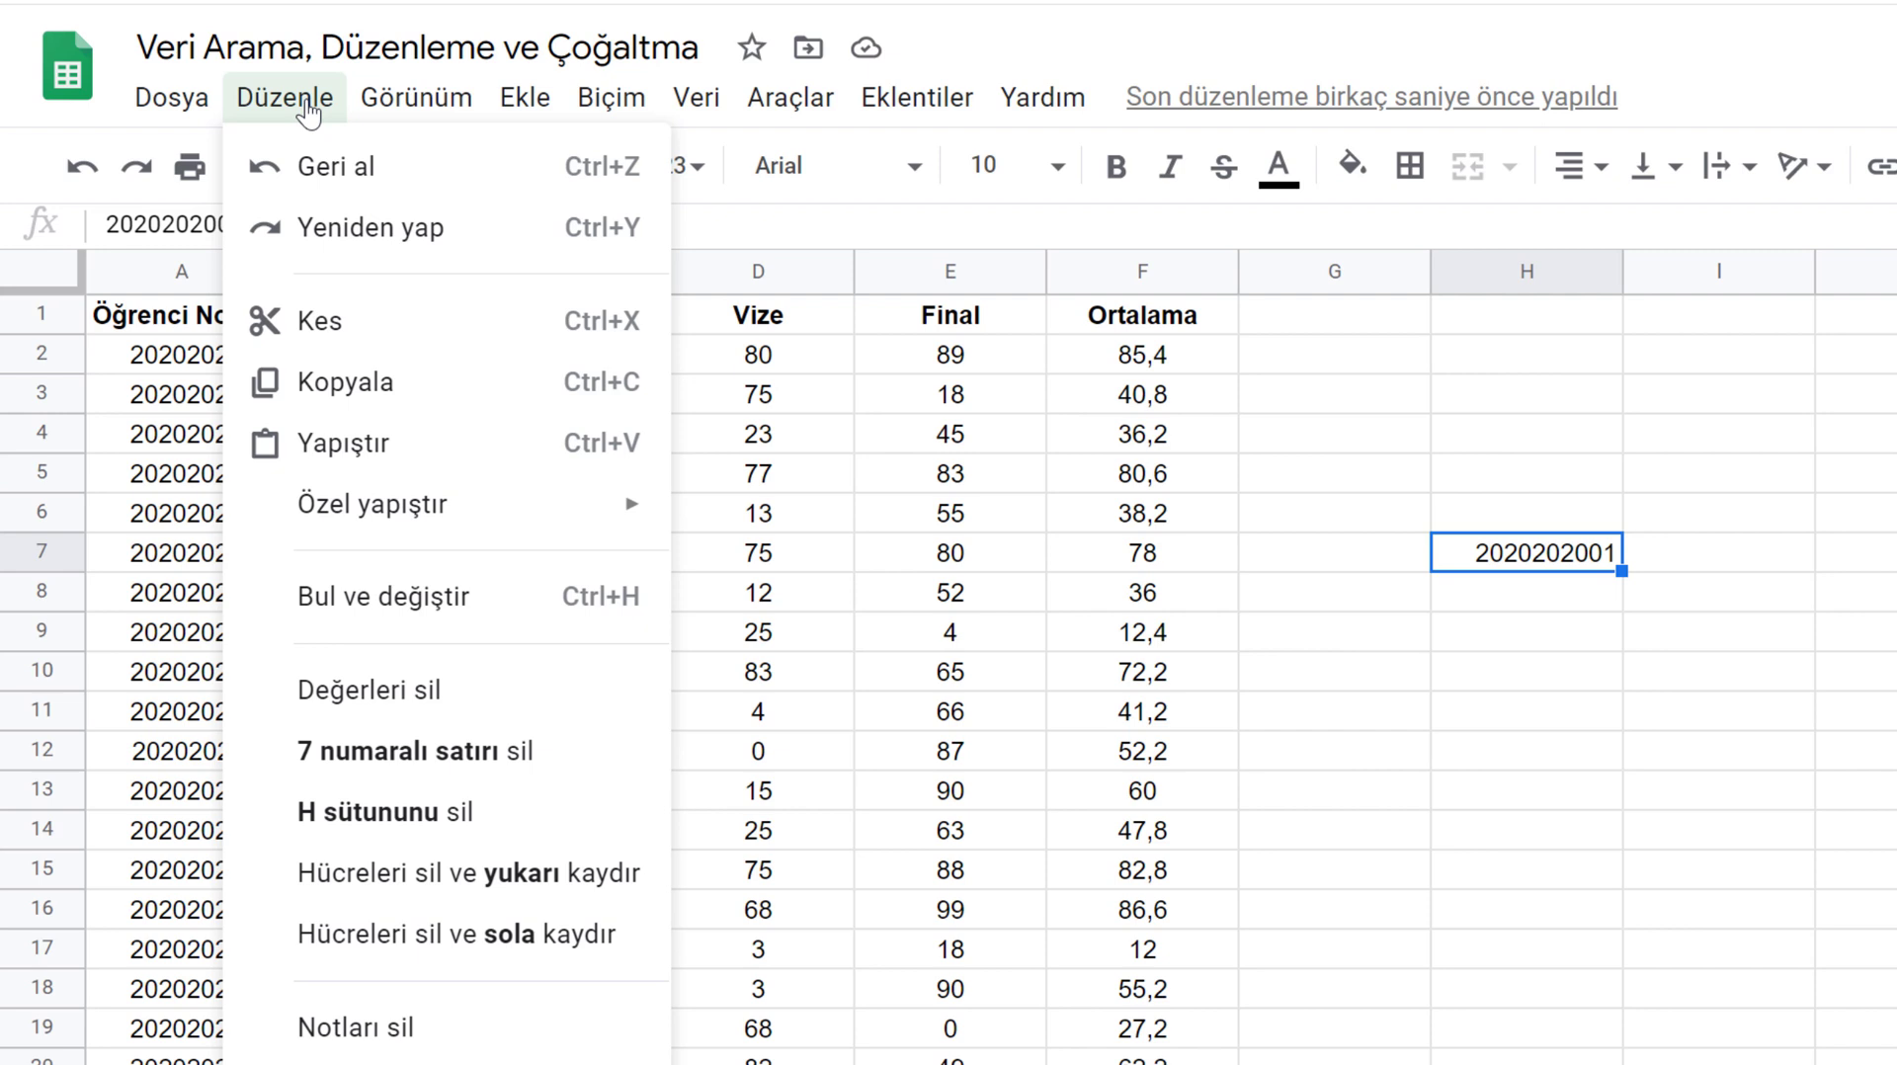
pyautogui.click(405, 384)
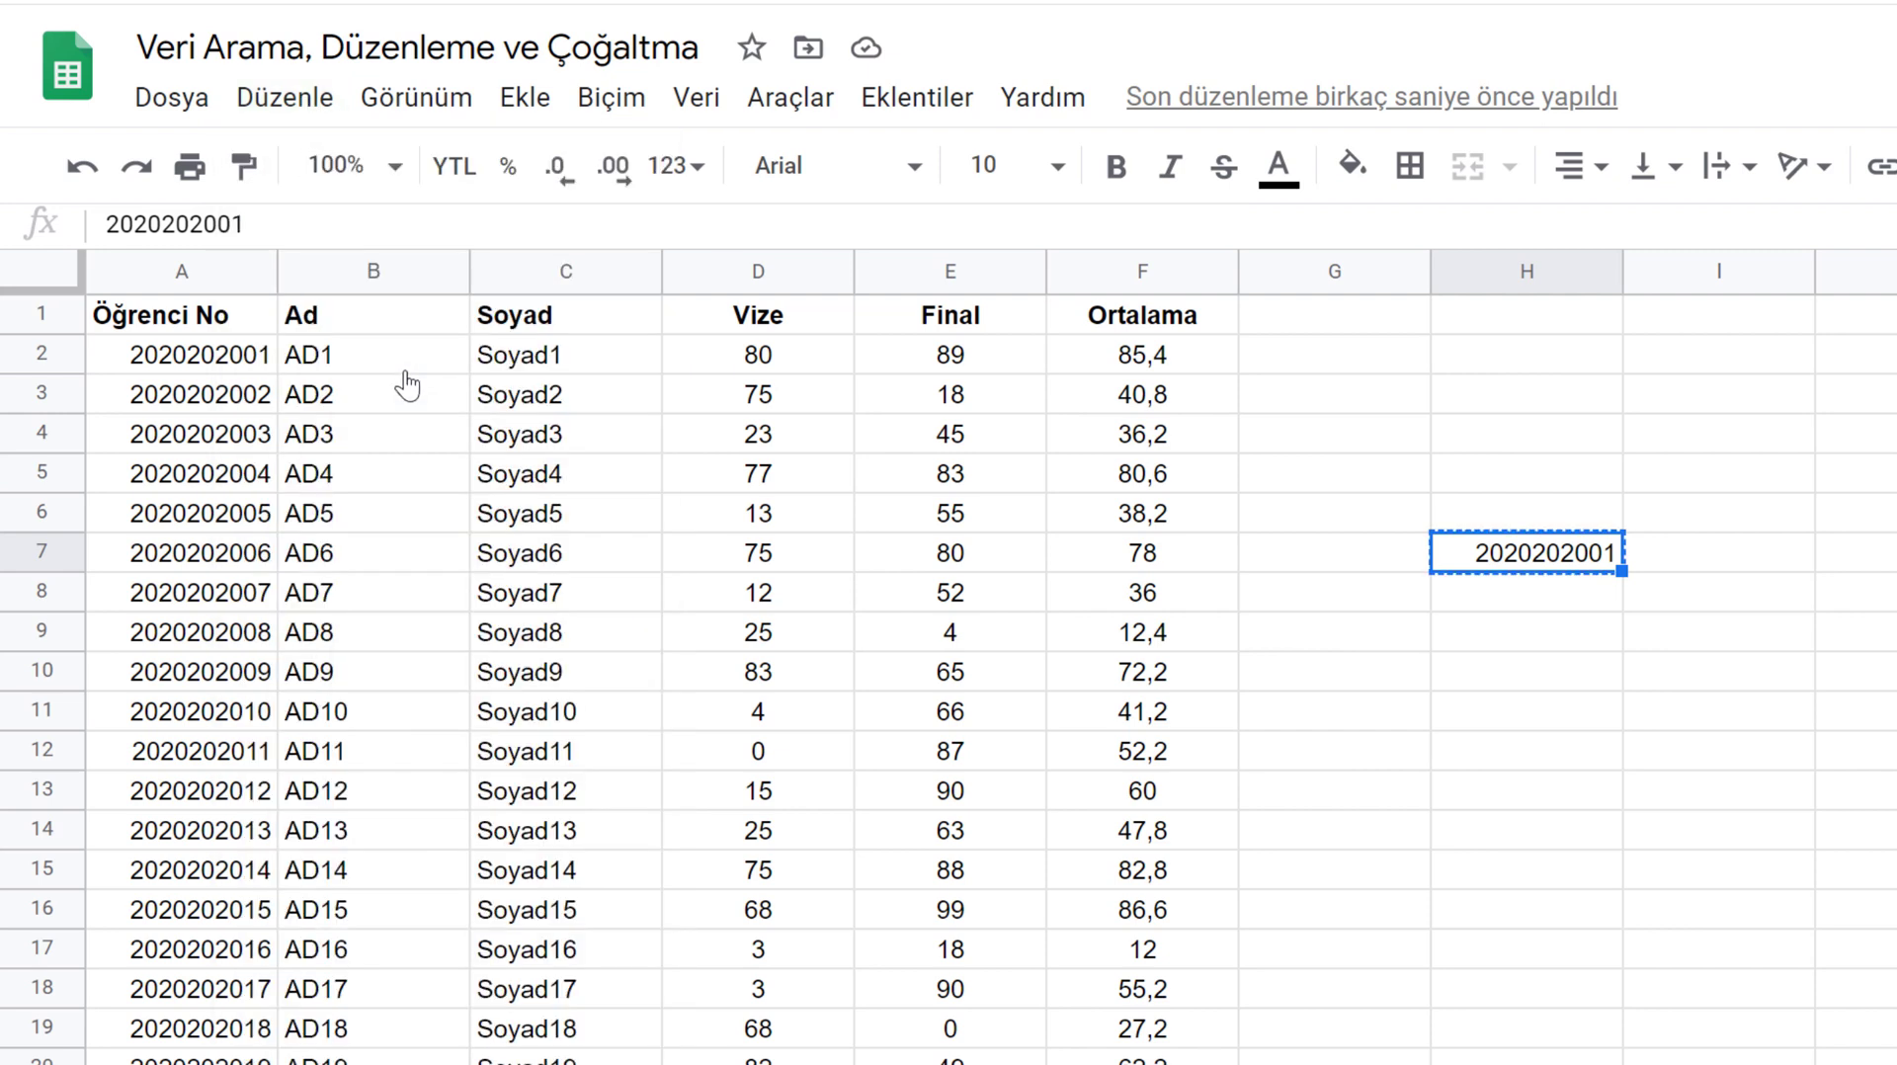
pyautogui.click(1563, 603)
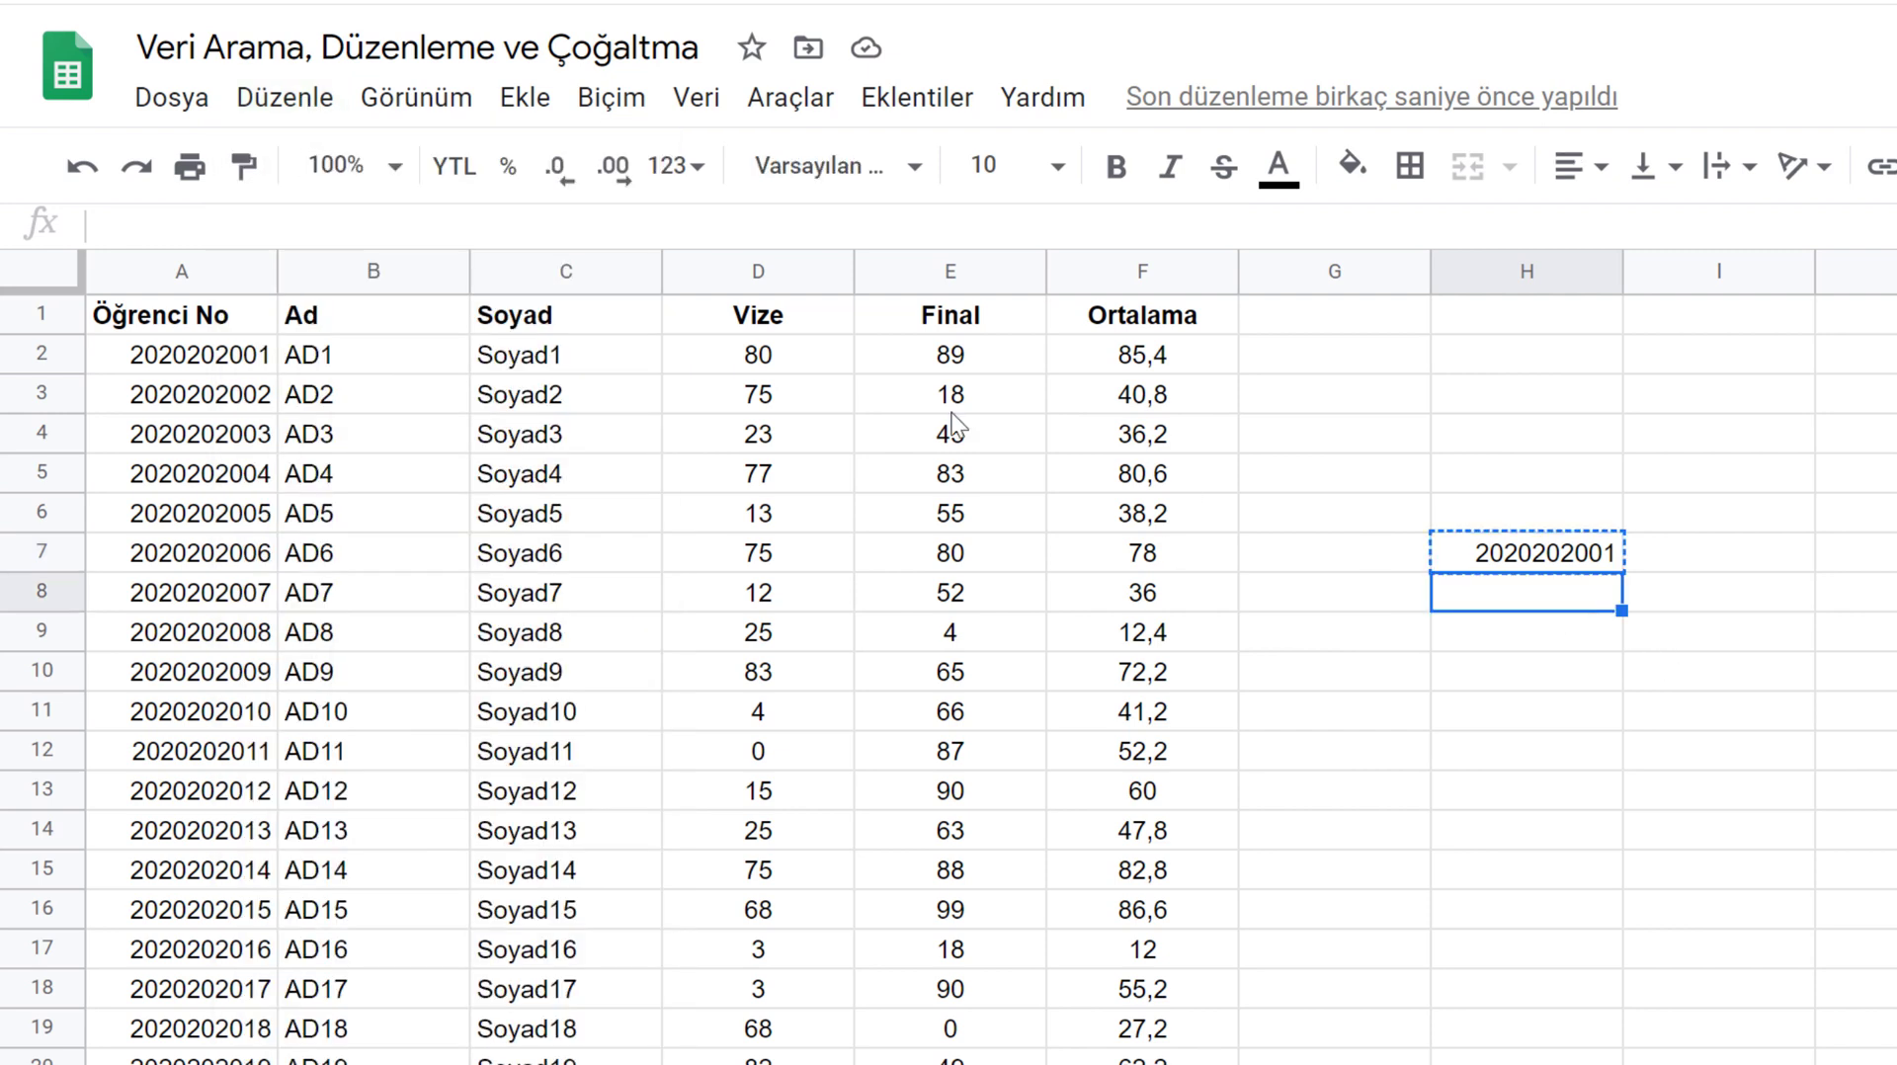
pyautogui.click(287, 99)
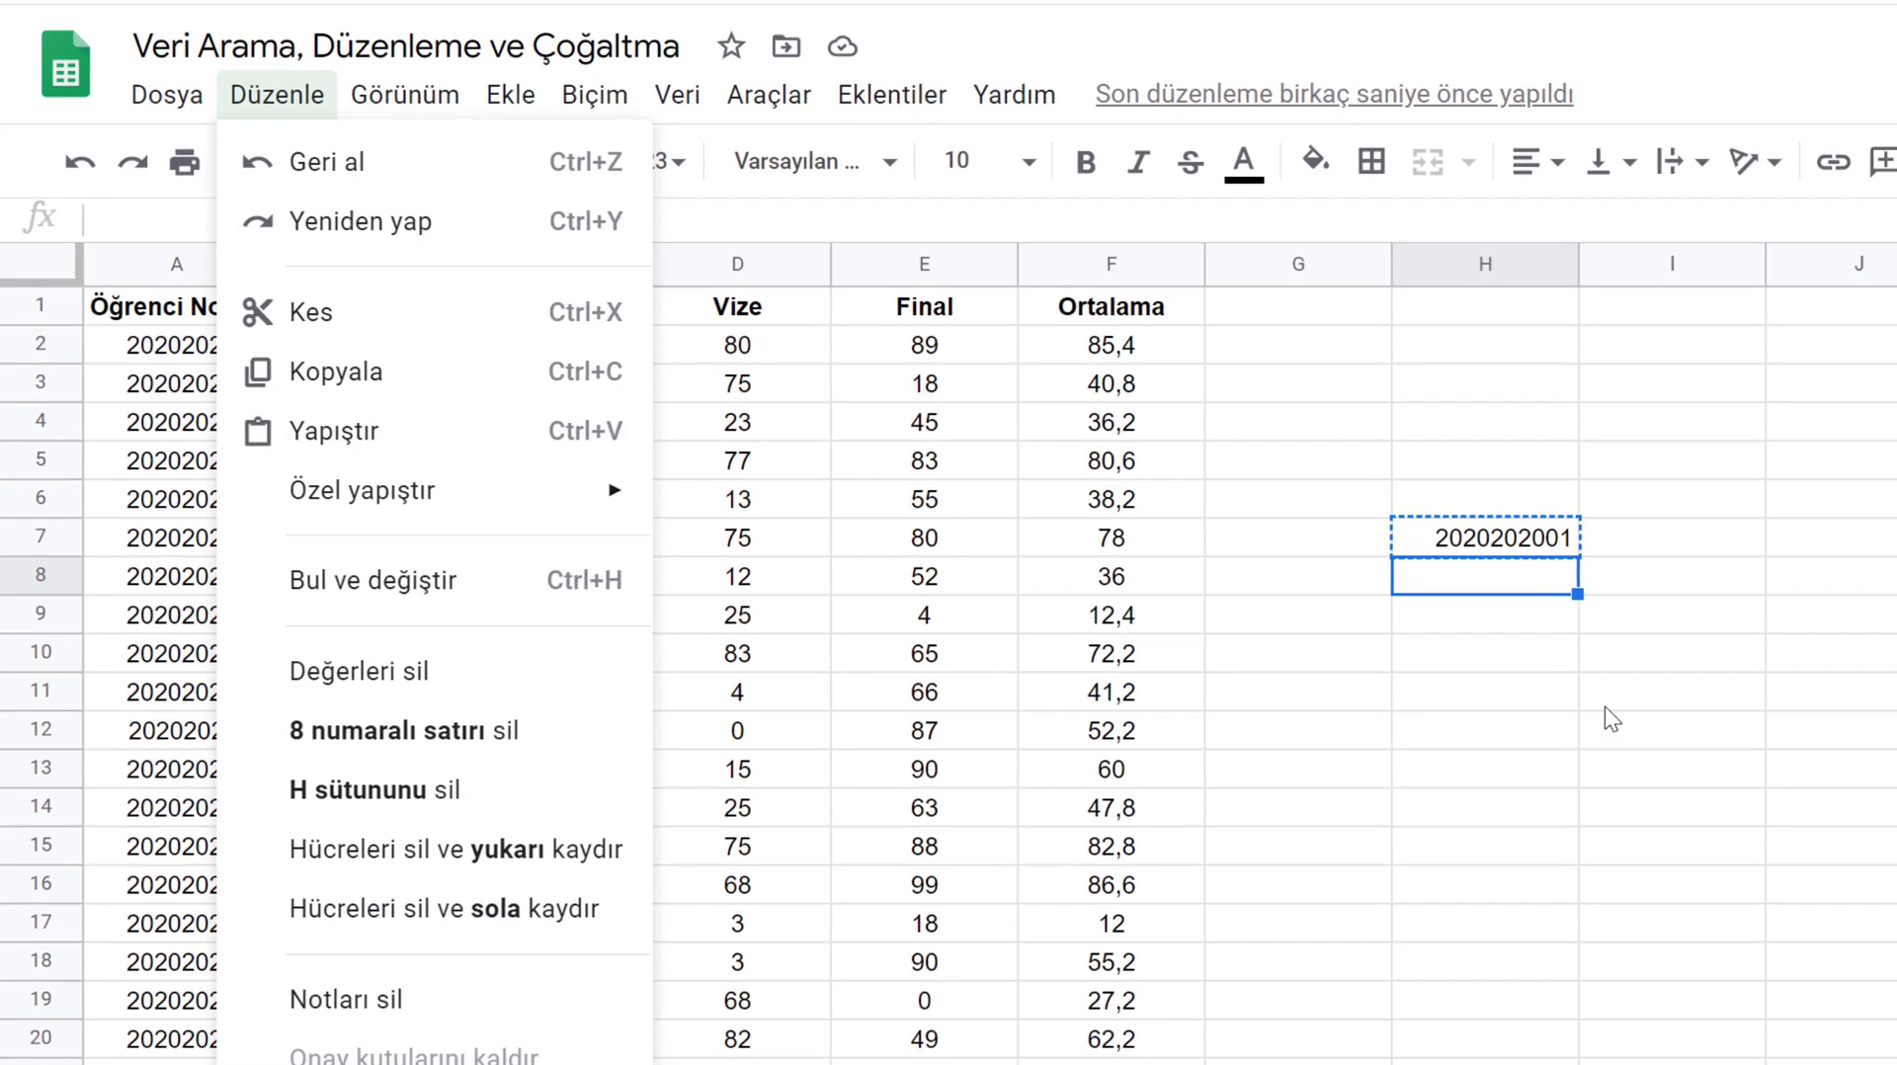
pyautogui.rightClick(1543, 593)
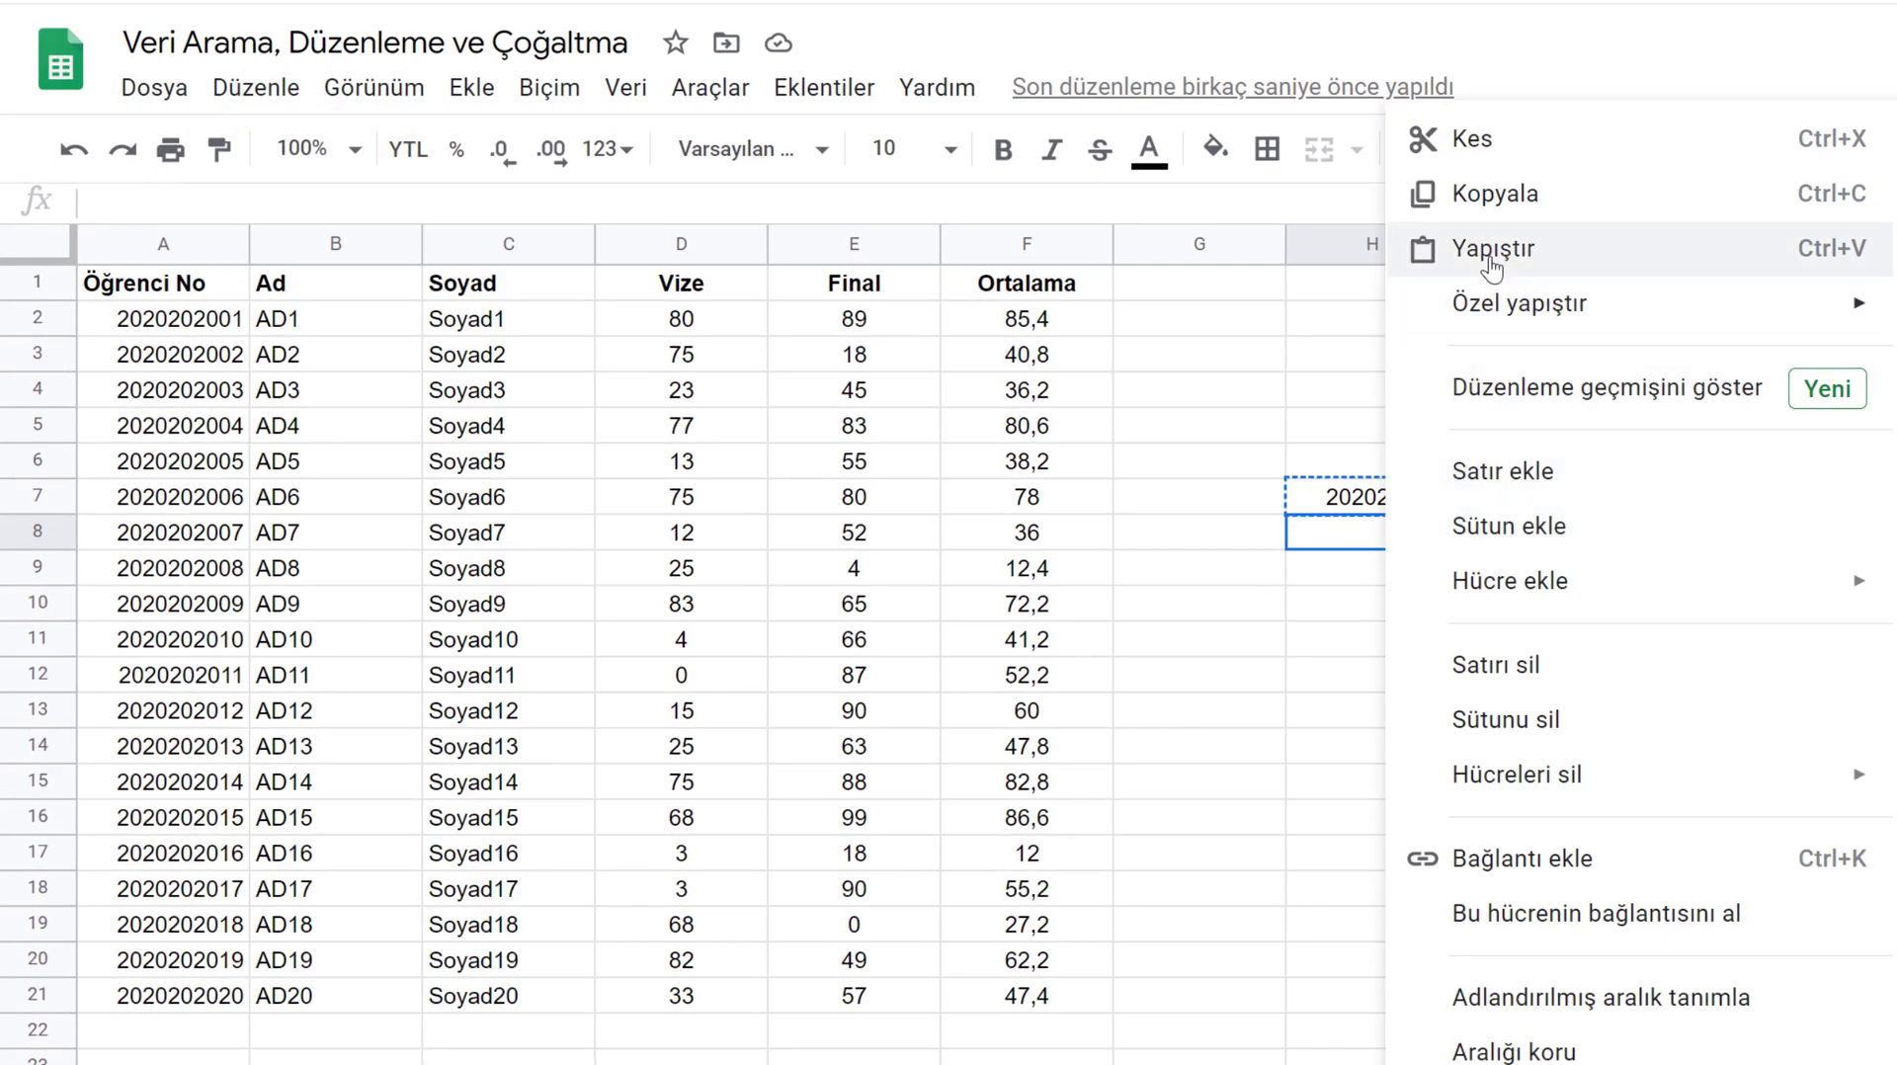
pyautogui.click(1413, 249)
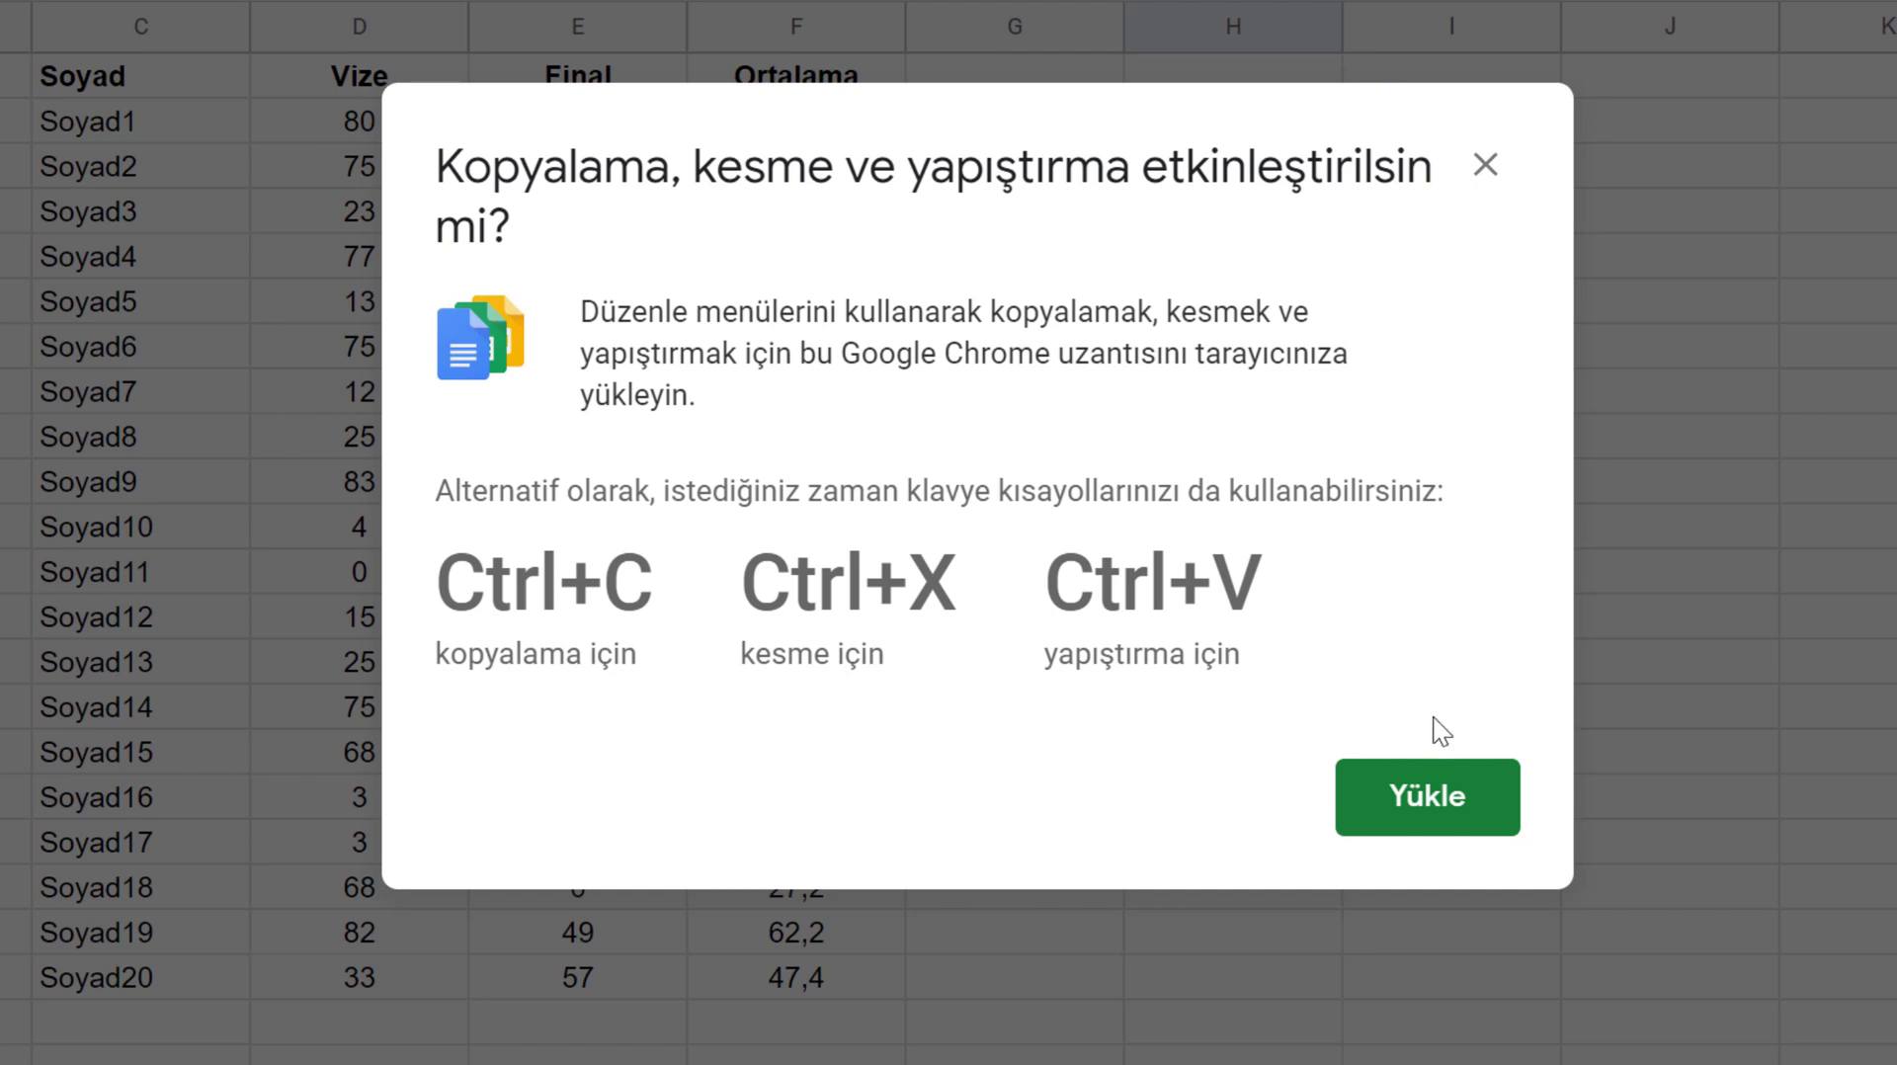
# Step: Install the Google Dokümanlar Çevrimdışı extension in Chrome from the web store and reload the spreadsheet
pyautogui.click(1433, 799)
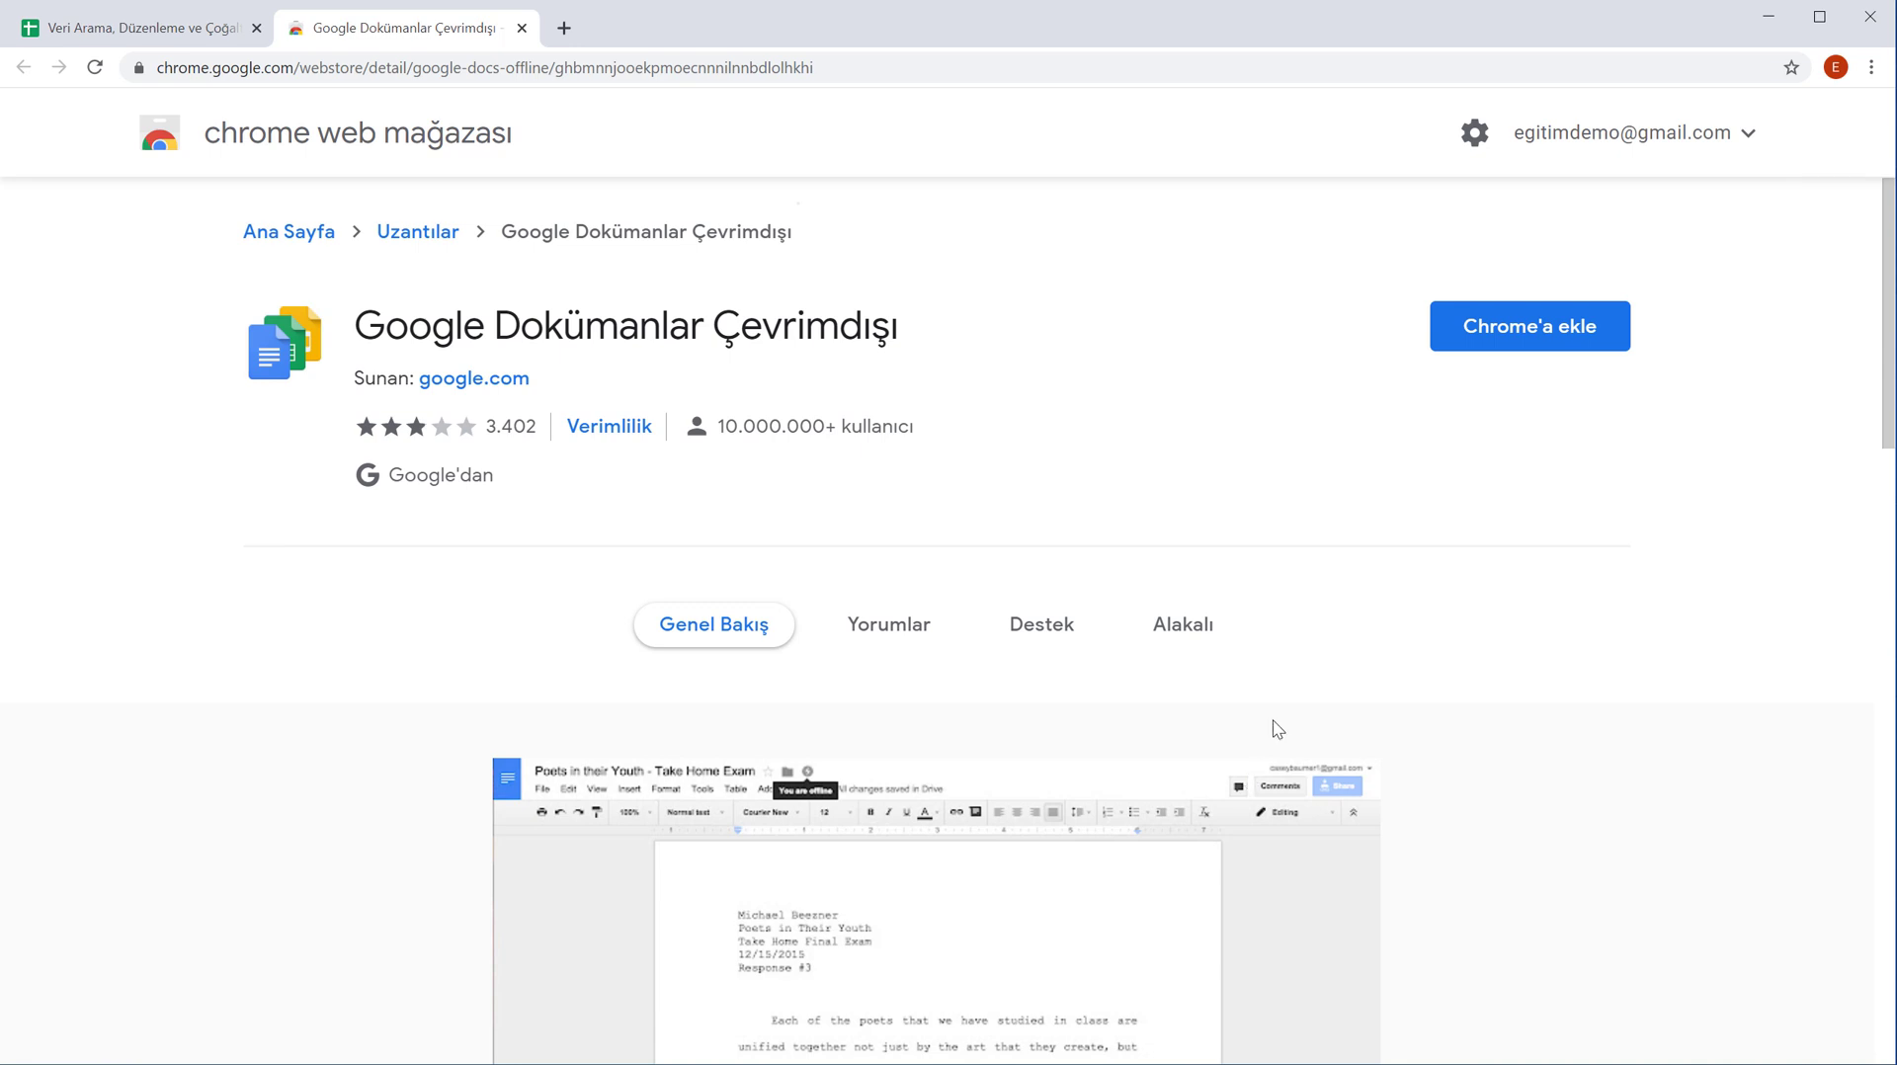
pyautogui.click(1501, 329)
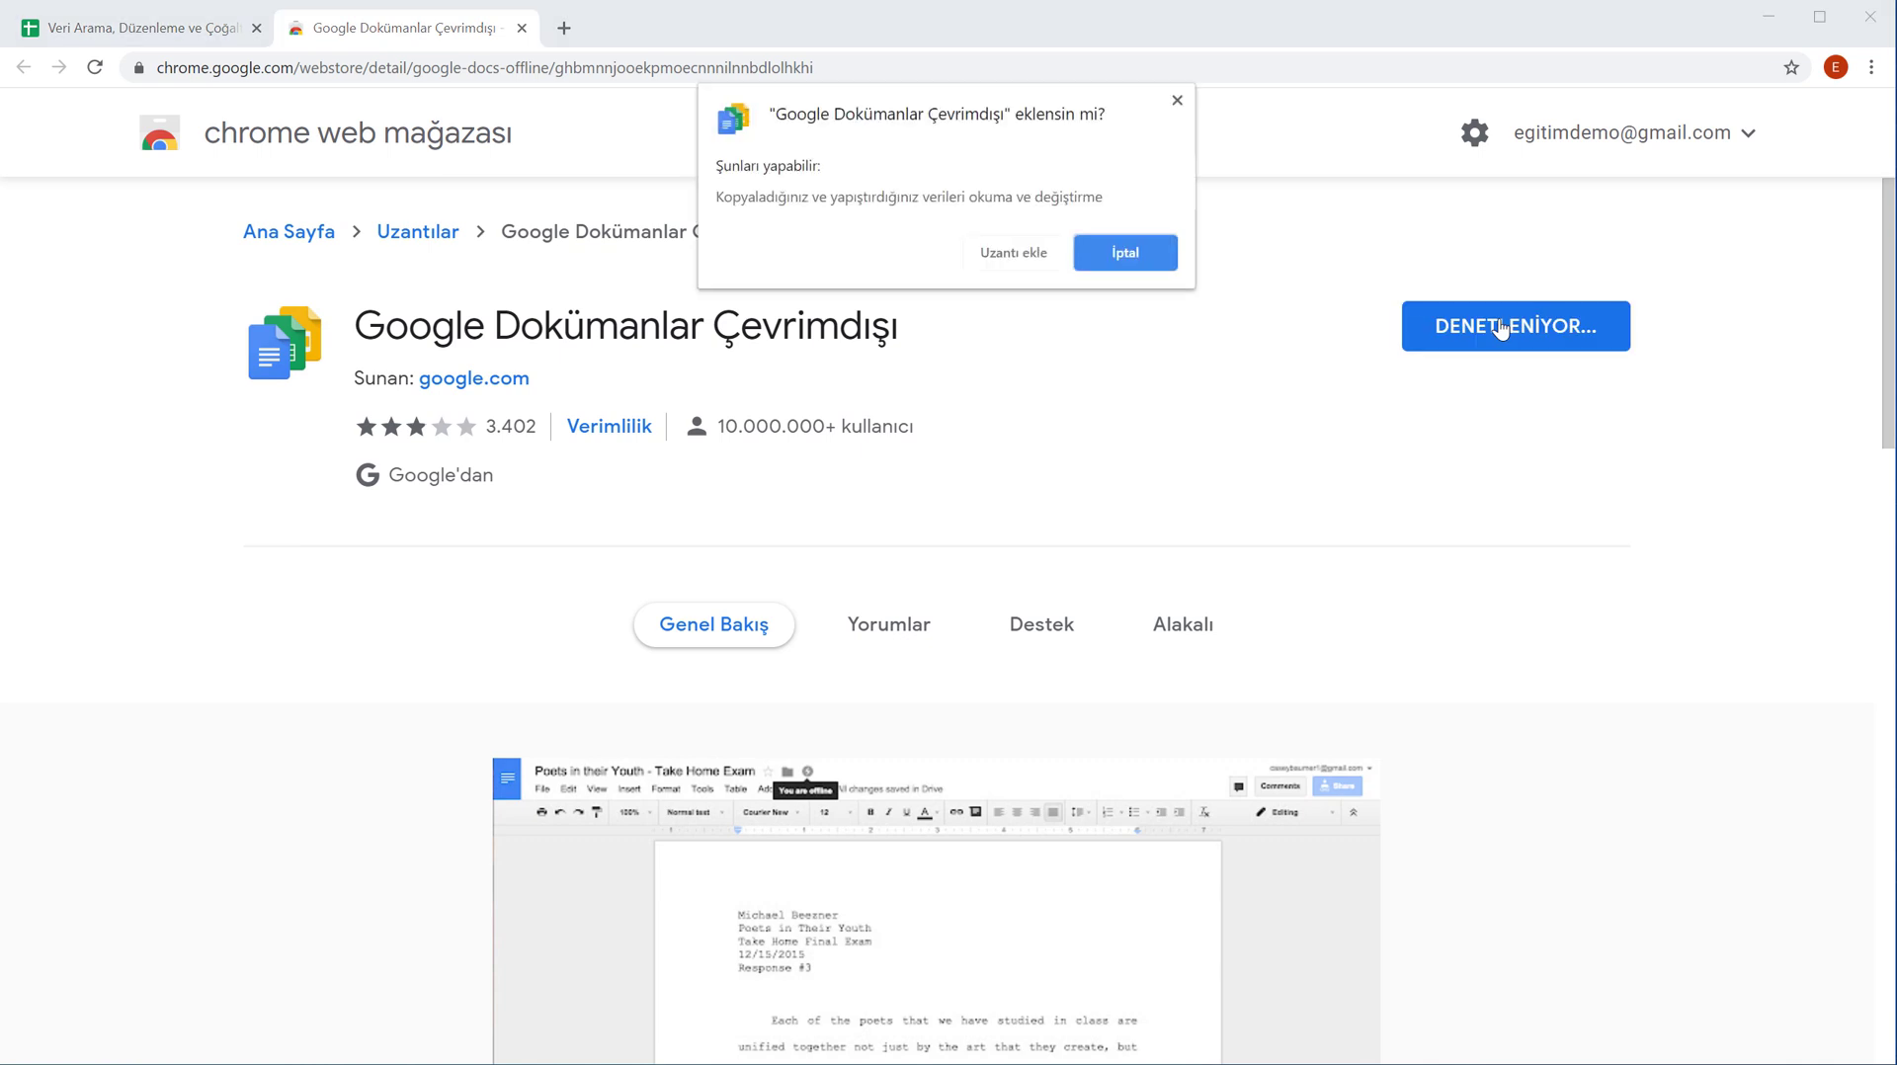
pyautogui.click(1005, 252)
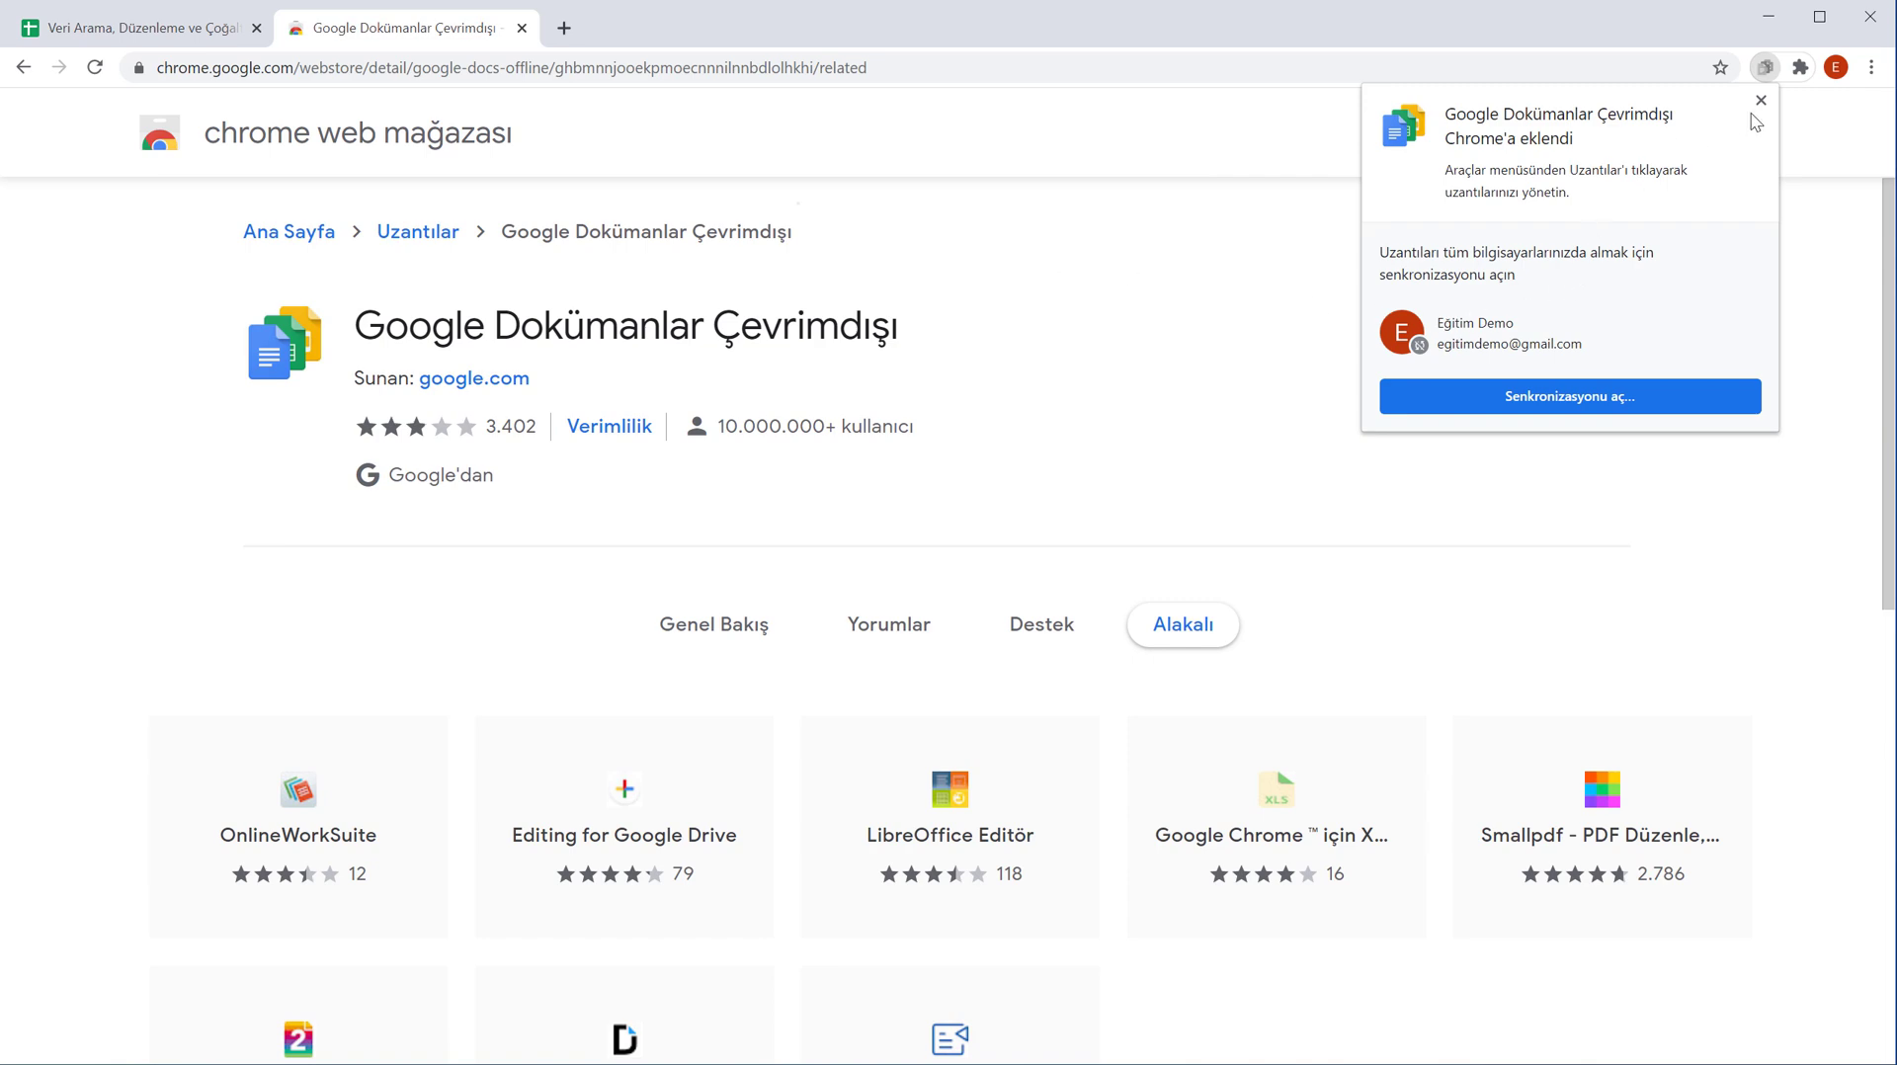
pyautogui.click(1761, 100)
pyautogui.click(160, 29)
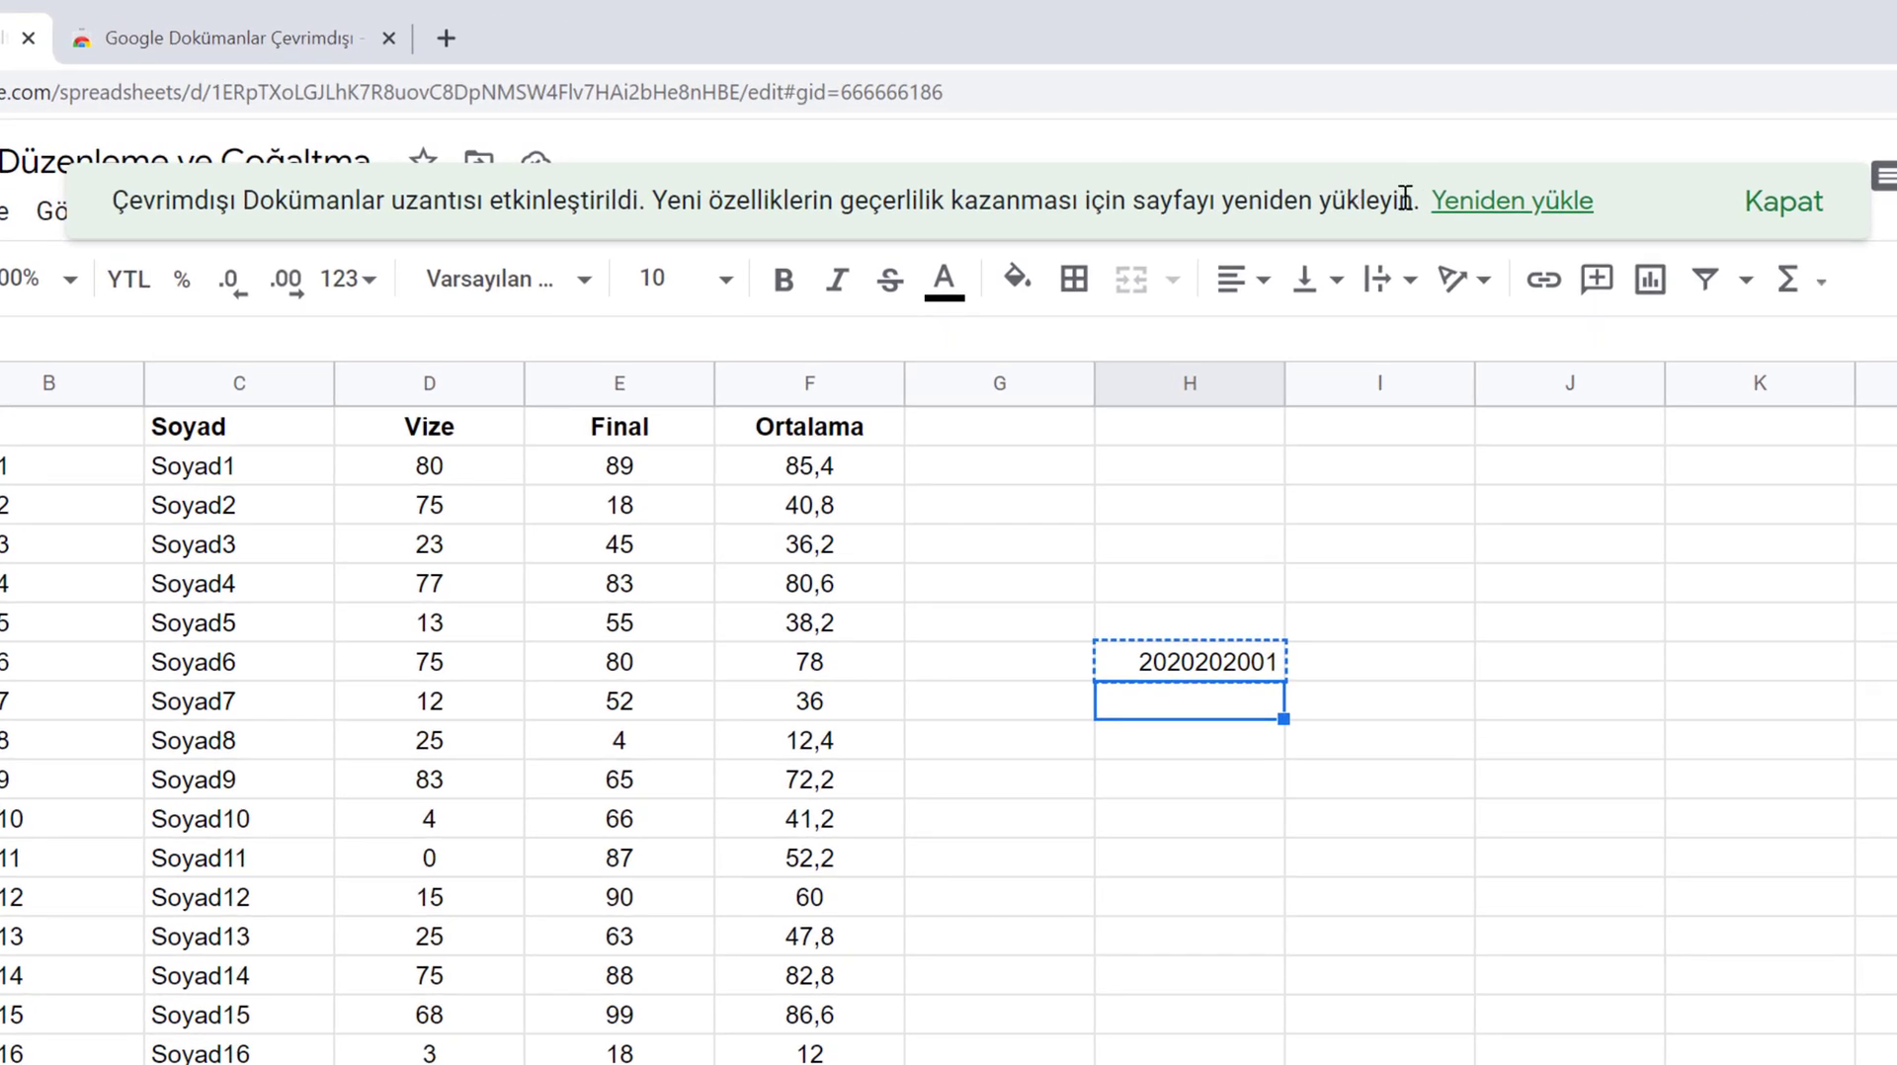
pyautogui.click(1486, 216)
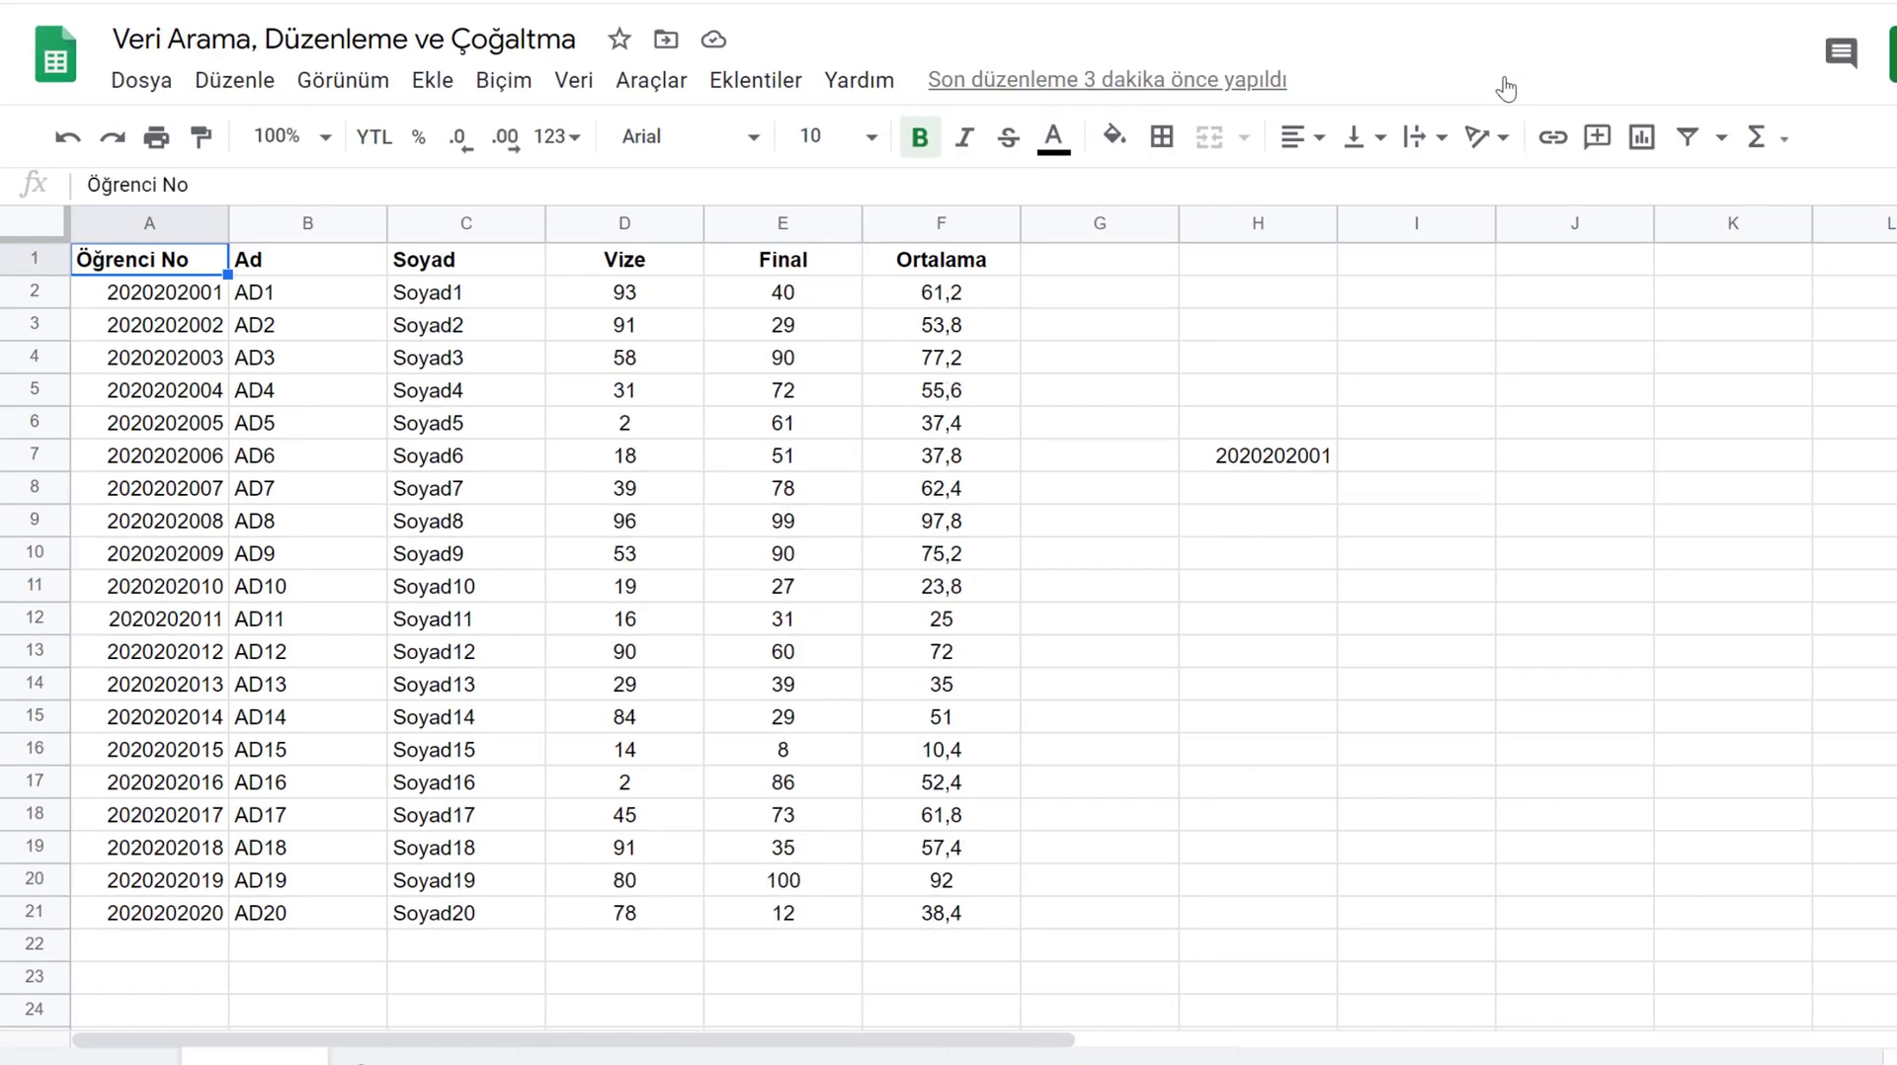
# Step: Copy cell H7 and paste it into cell I5 with the Kopyala and Yapıştır commands
pyautogui.rightClick(1225, 460)
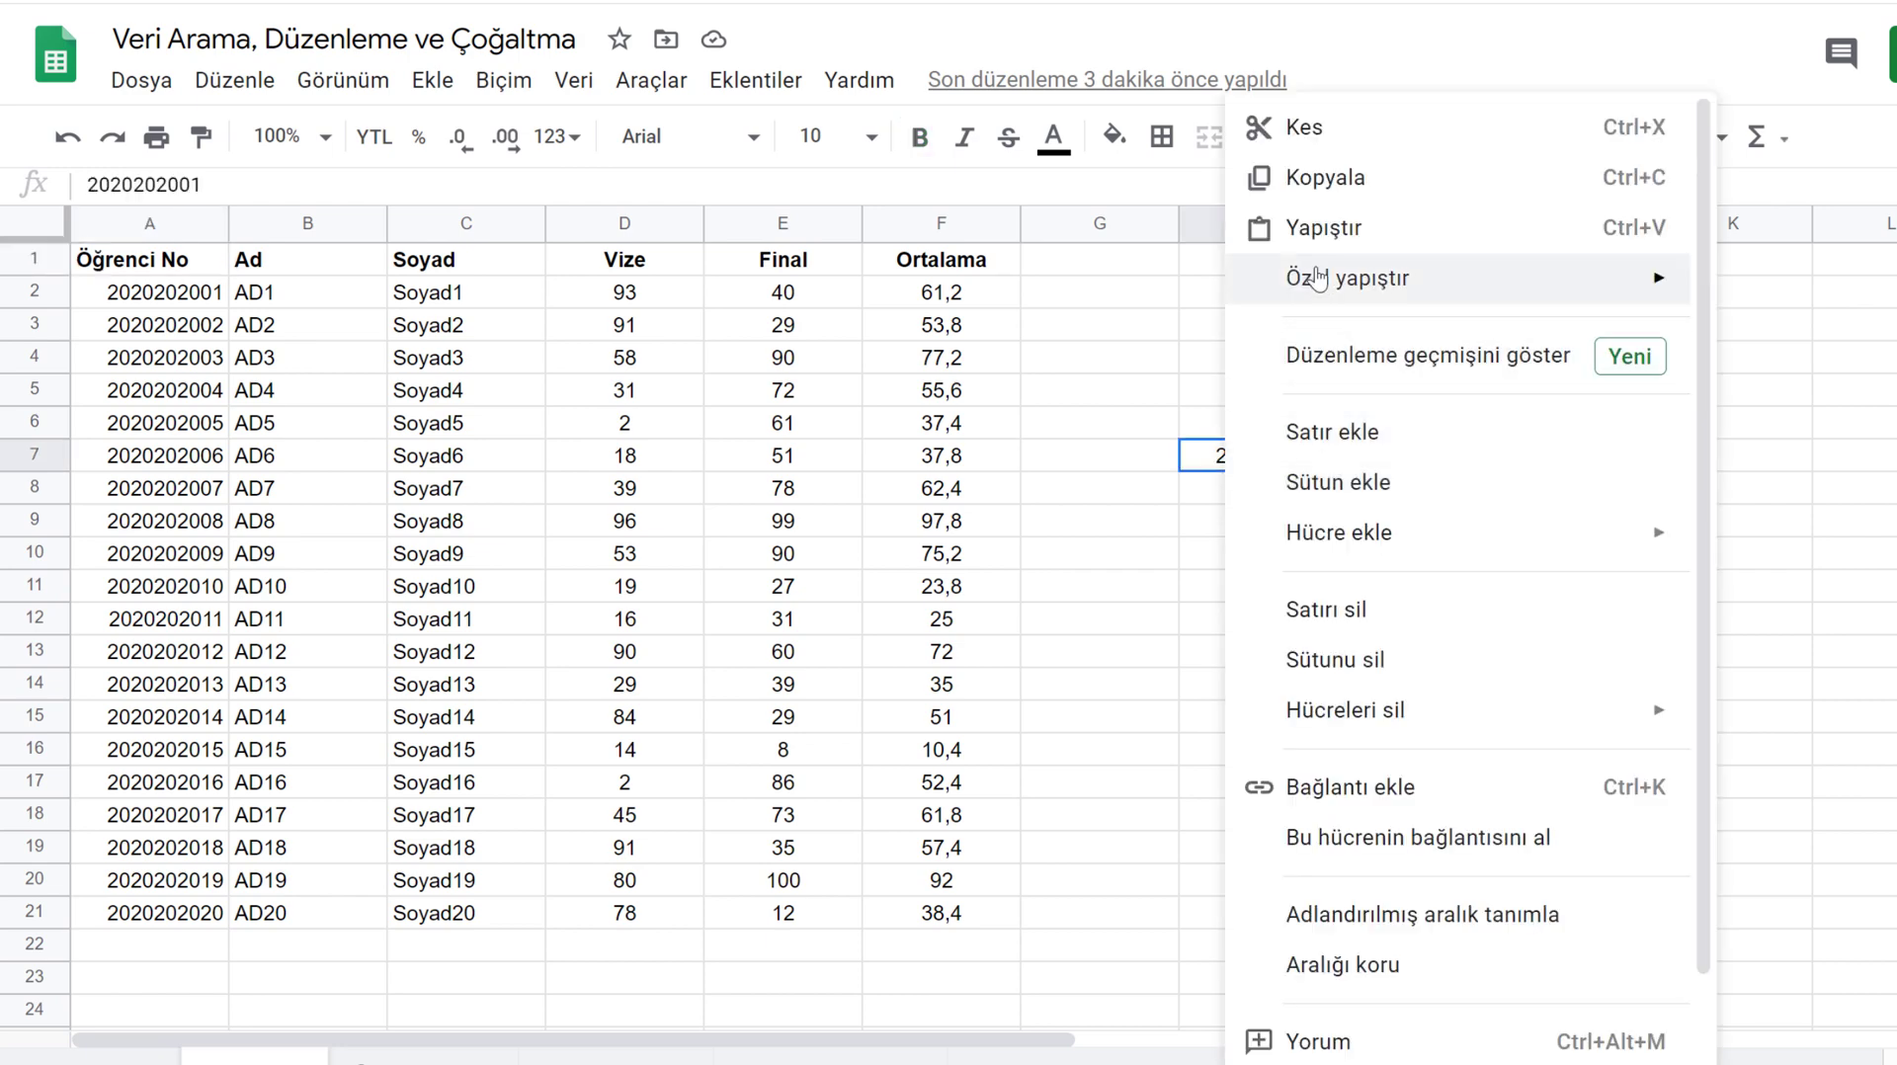
pyautogui.click(1318, 178)
pyautogui.rightClick(1419, 387)
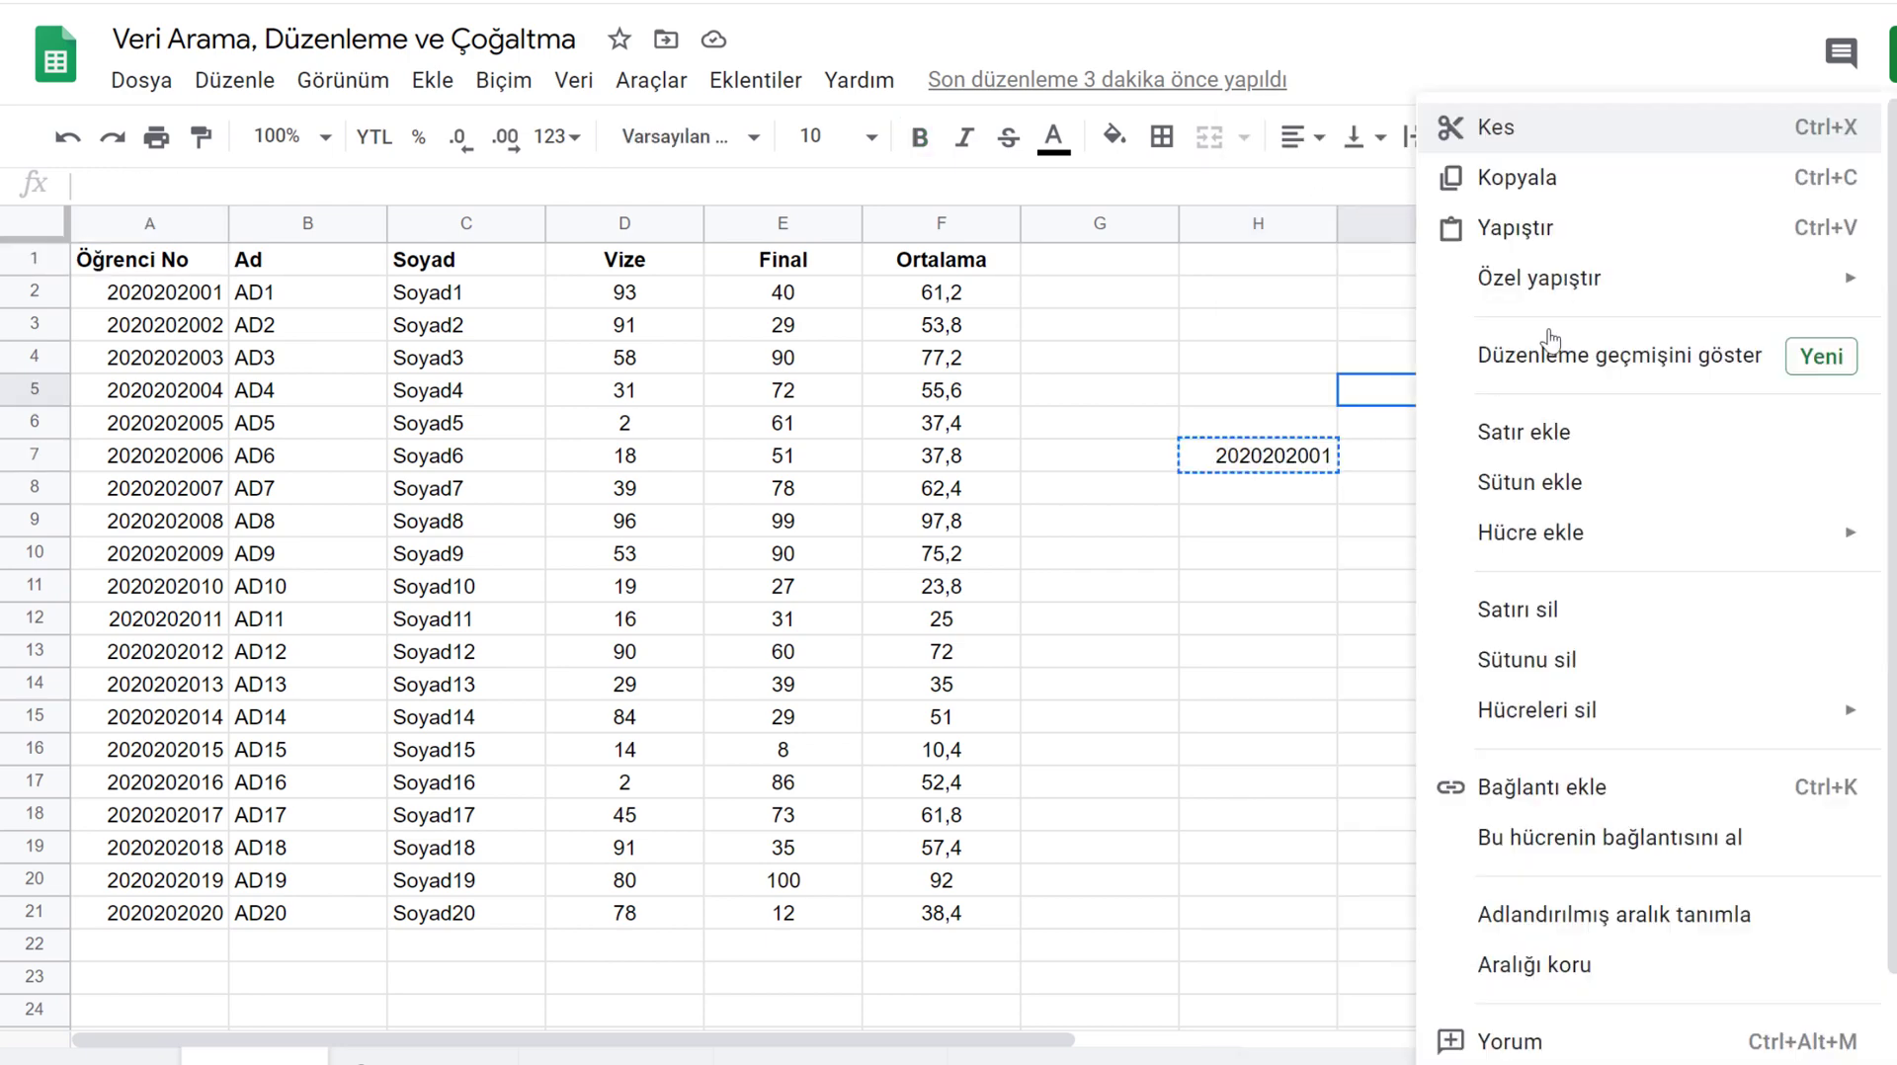
pyautogui.click(1556, 237)
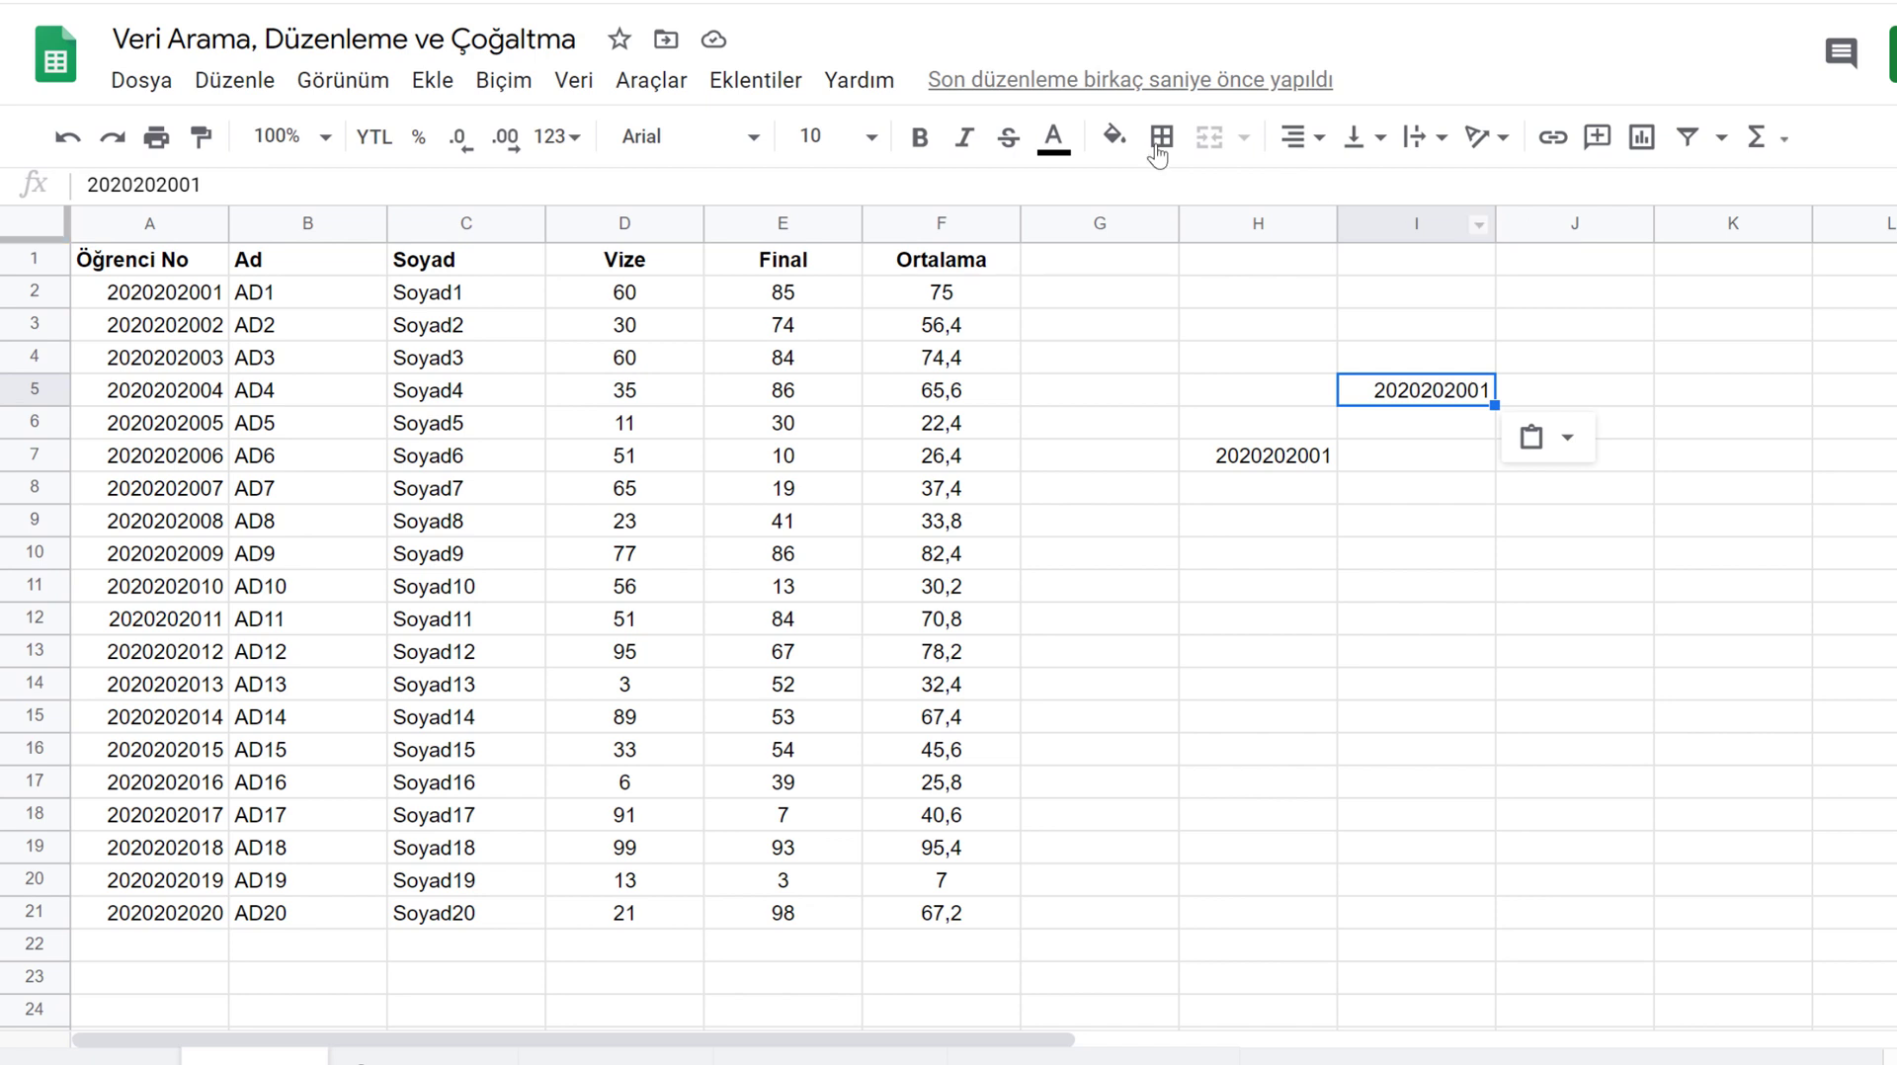
# Step: Inspect the formula in cell D4 and enter 5 in cell H8 to make the sheet recalculate
pyautogui.click(660, 363)
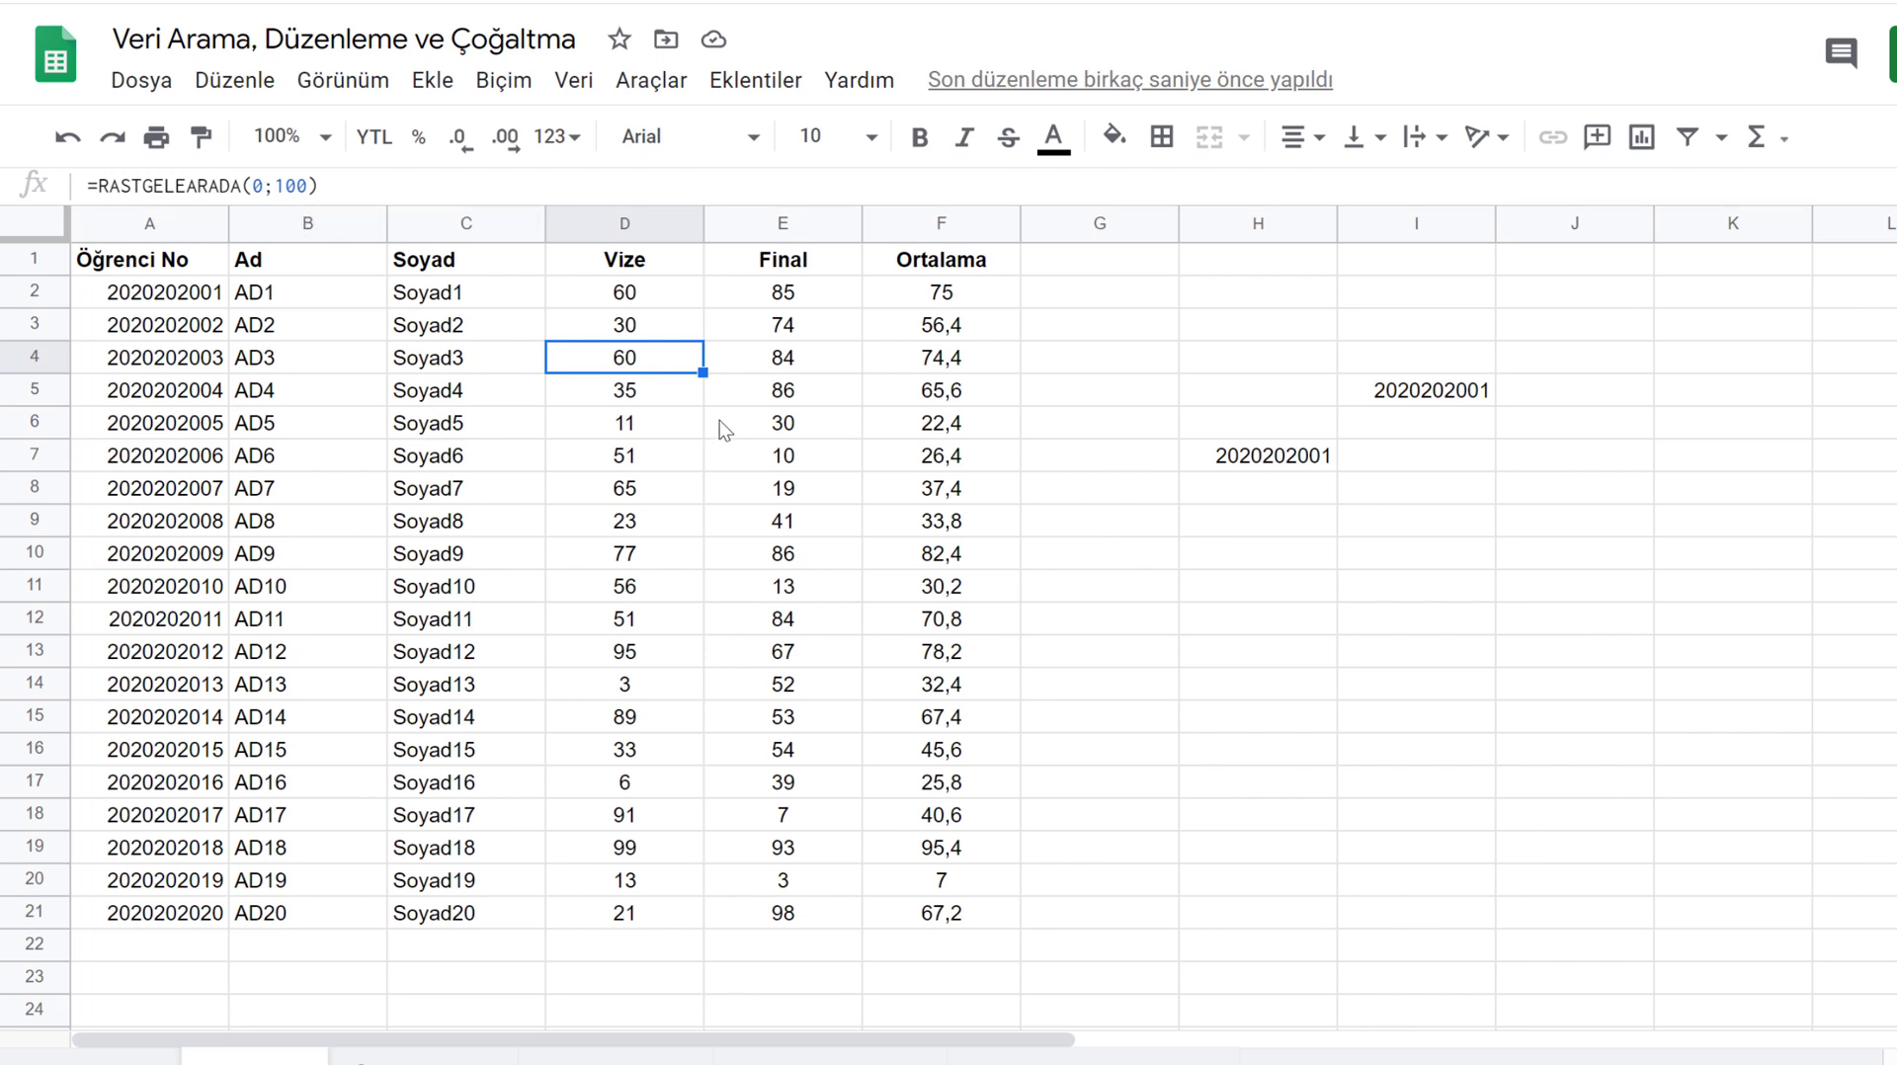
pyautogui.click(1282, 501)
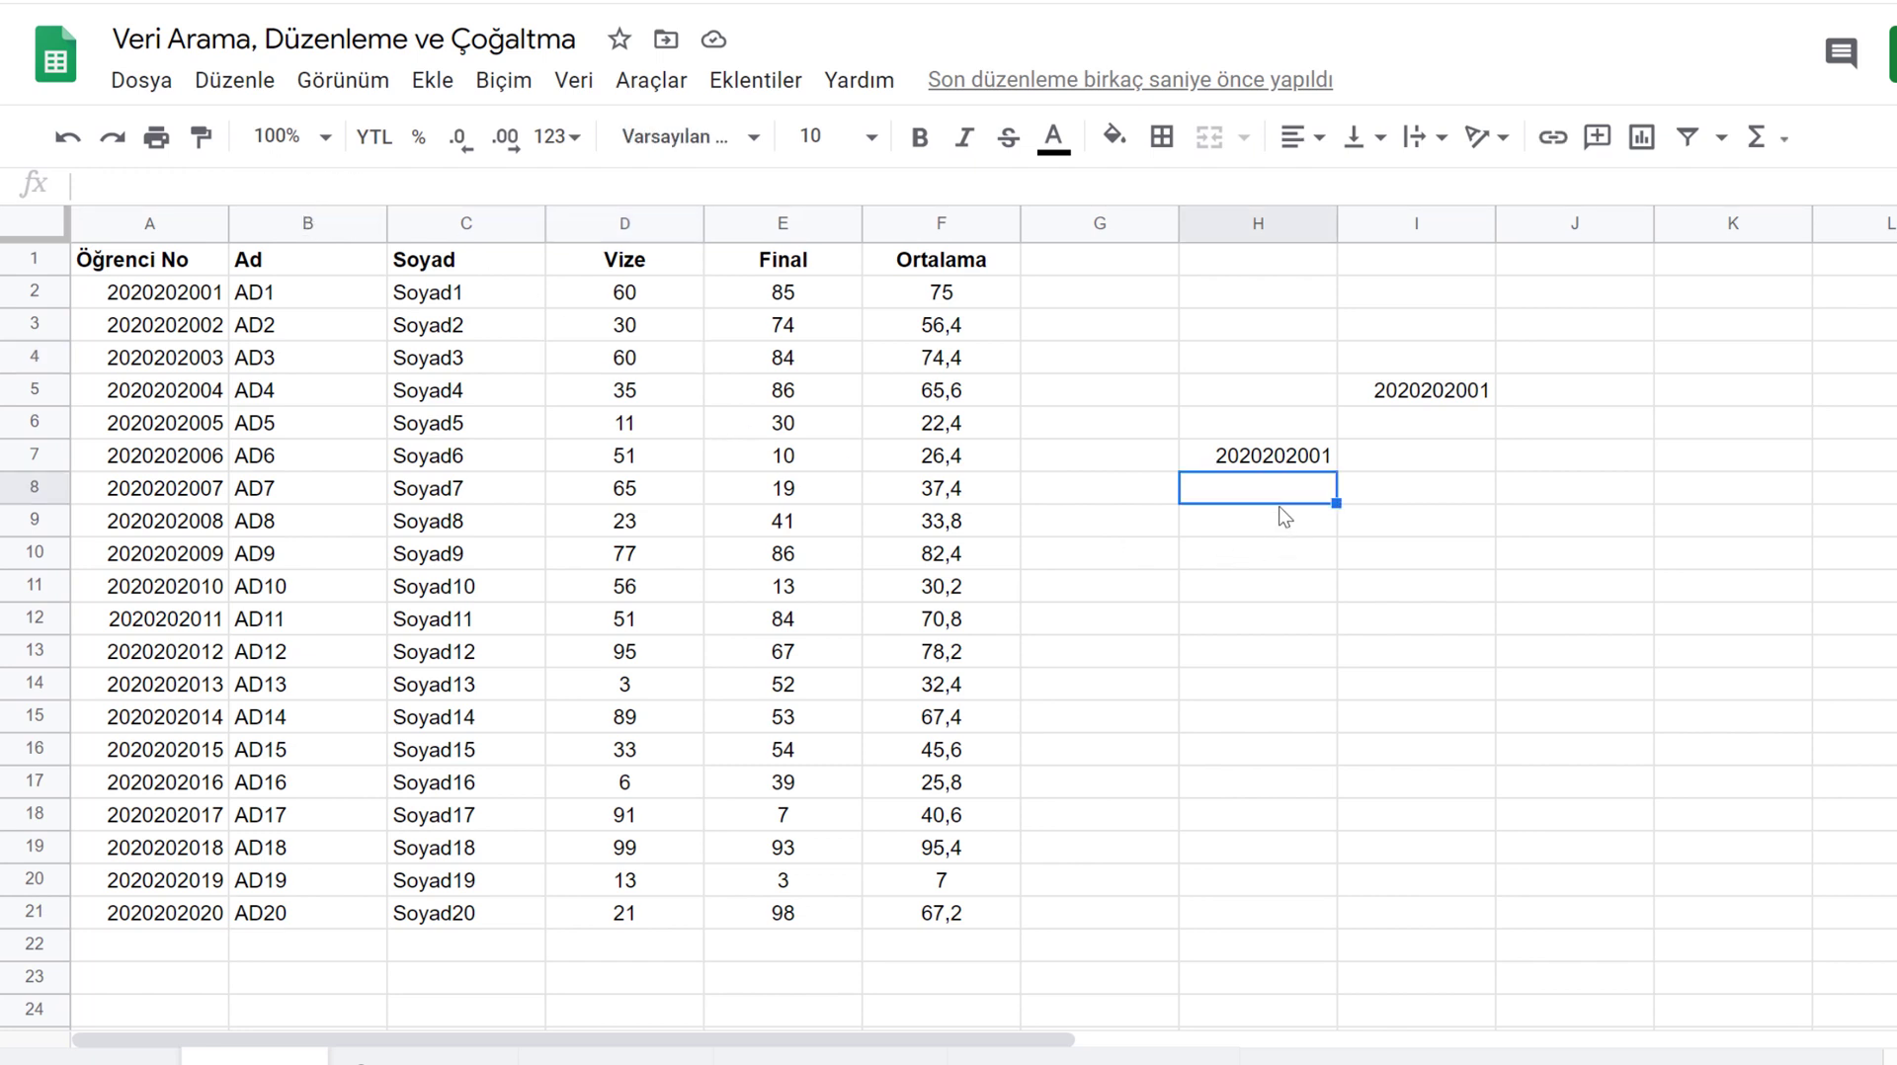
pyautogui.write('5')
pyautogui.press('Return')
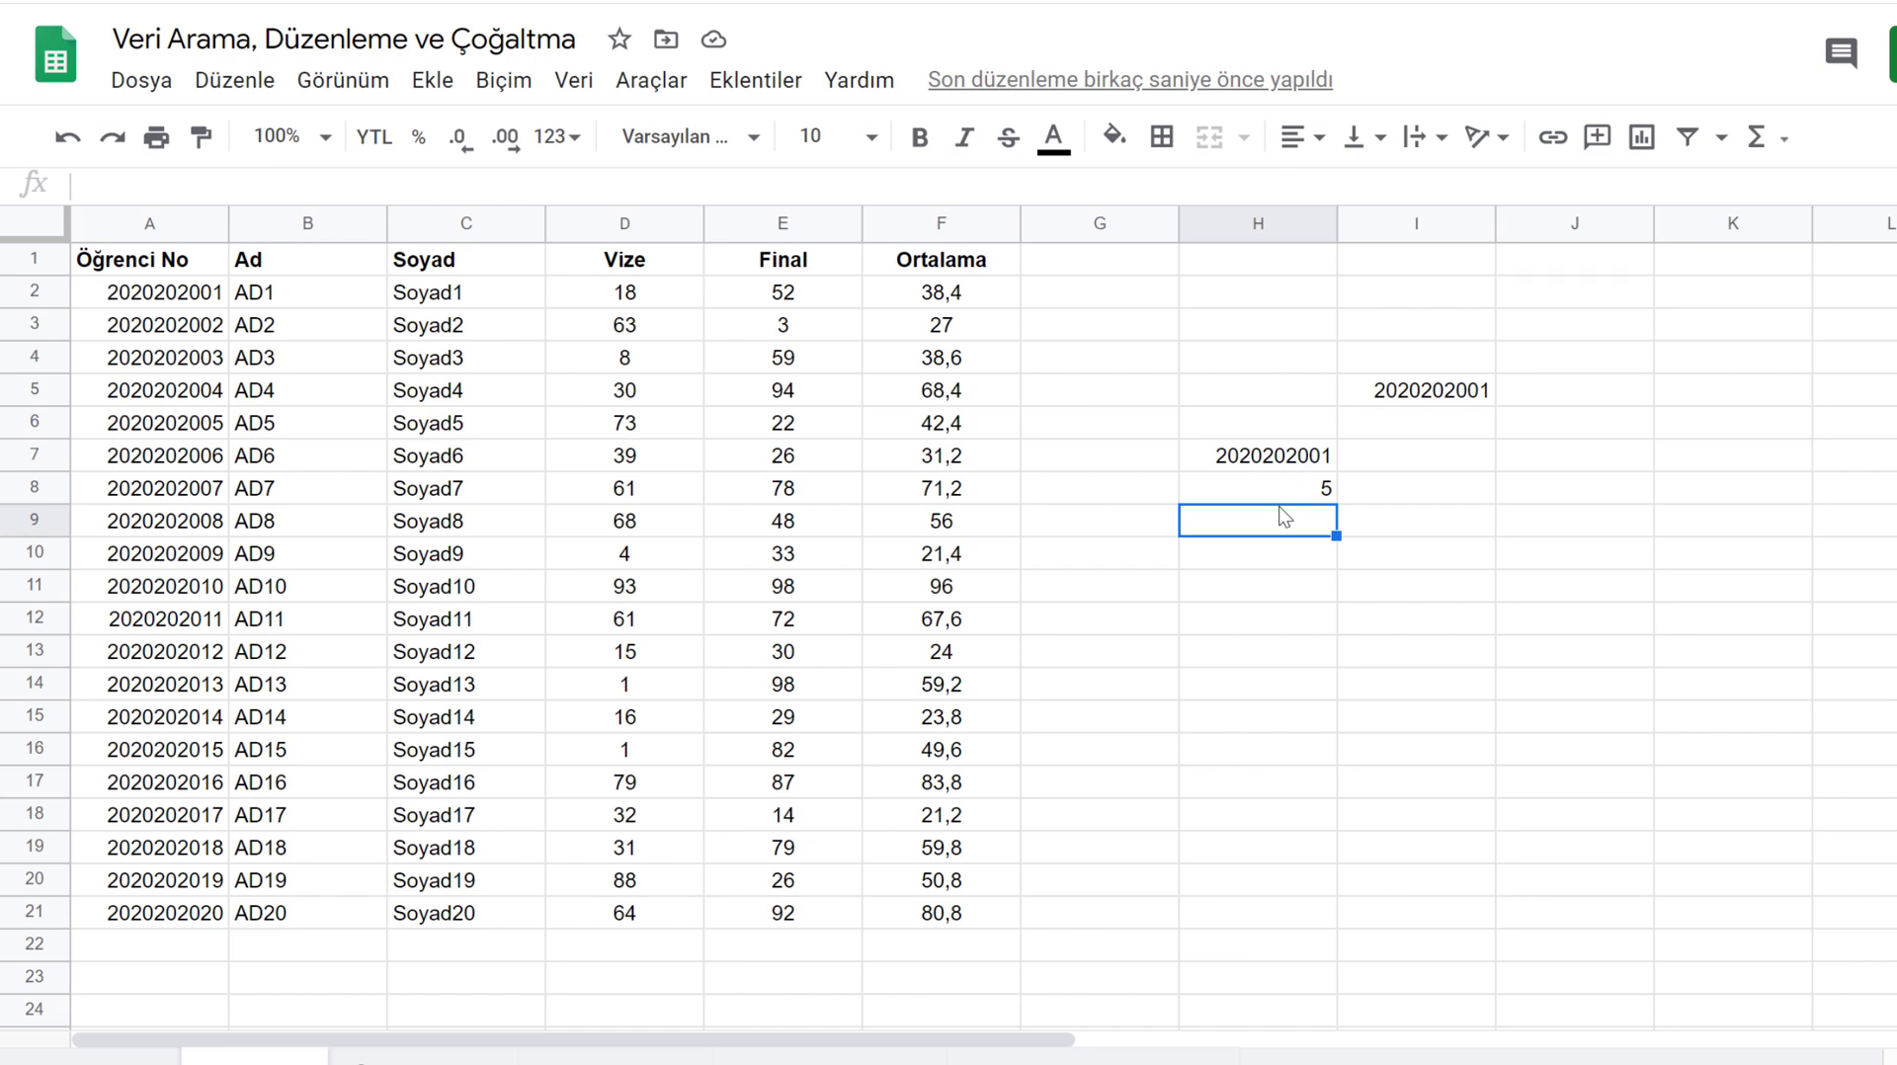
# Step: Replace the random-number formulas in D2:E21 with their values by pasting values only over the copied range, and check cells in the Vize column
pyautogui.moveTo(624, 293); pyautogui.dragTo(781, 909)
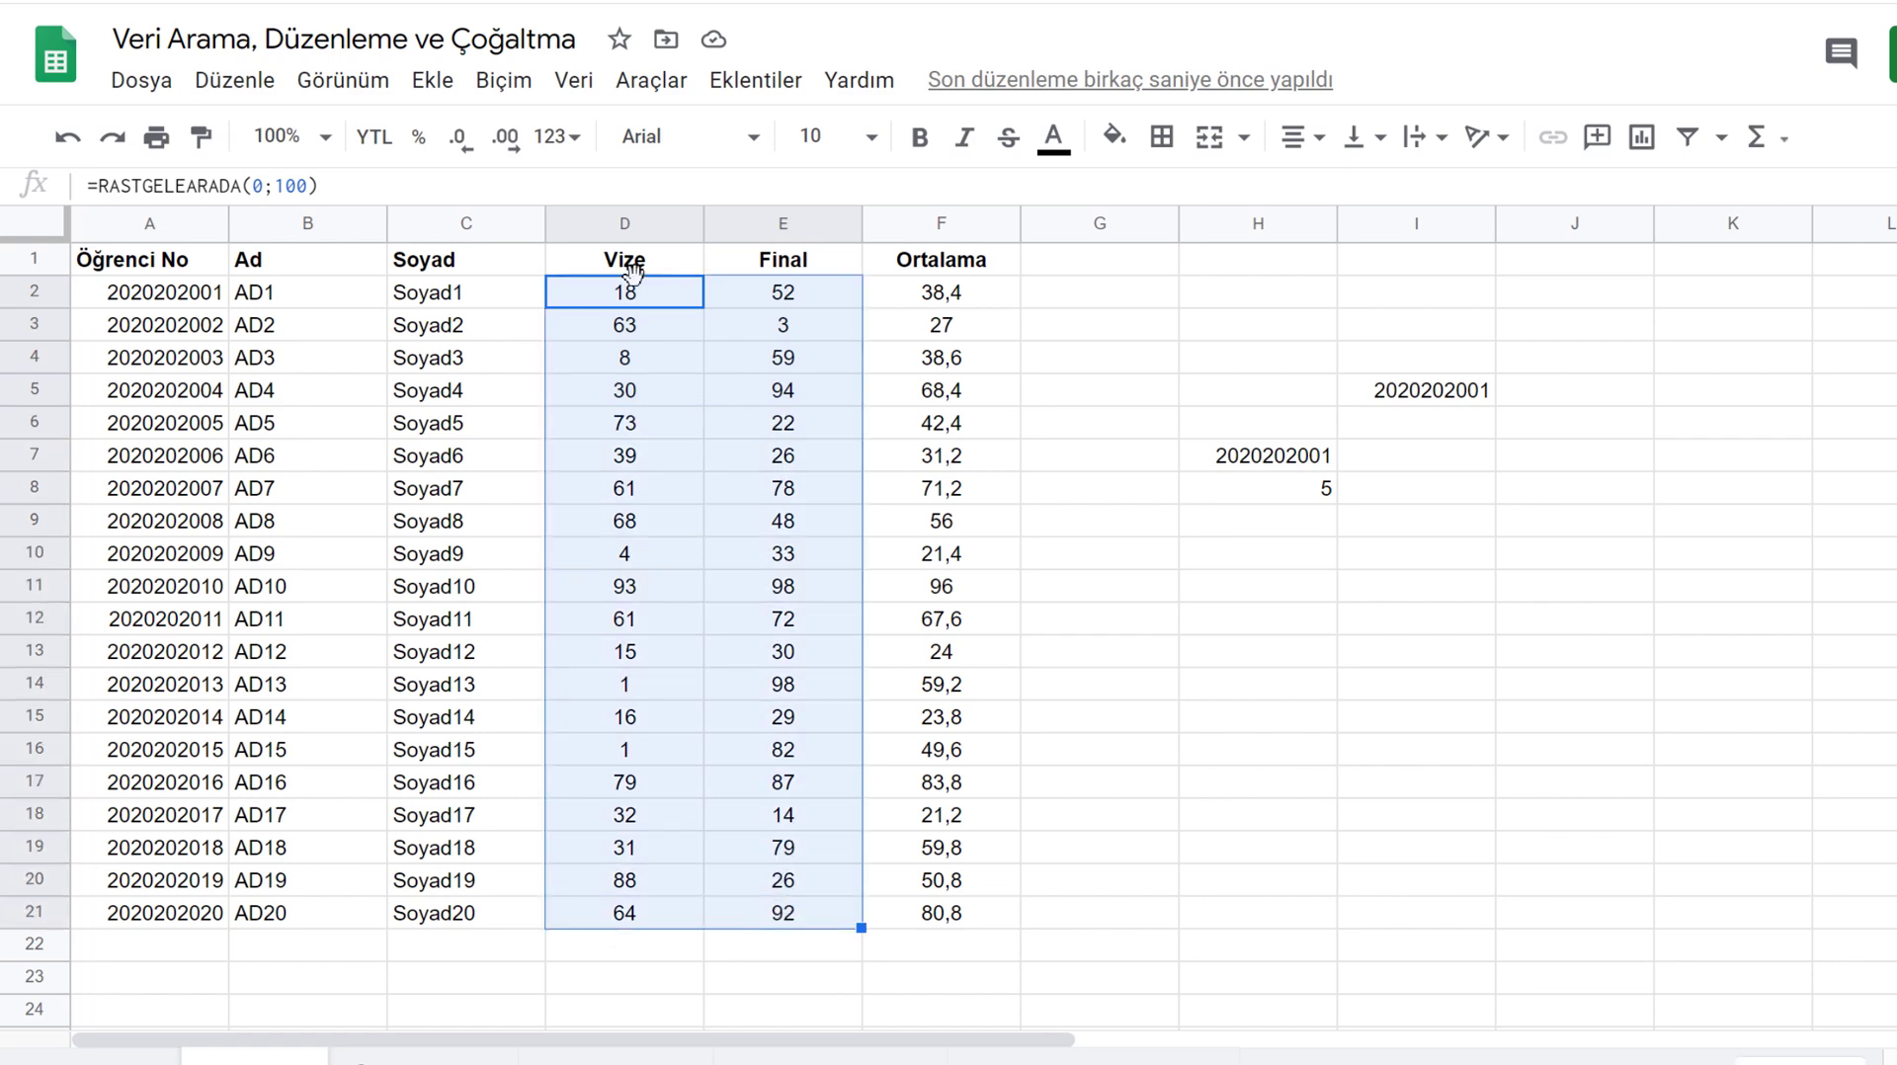
pyautogui.rightClick(633, 296)
pyautogui.click(738, 189)
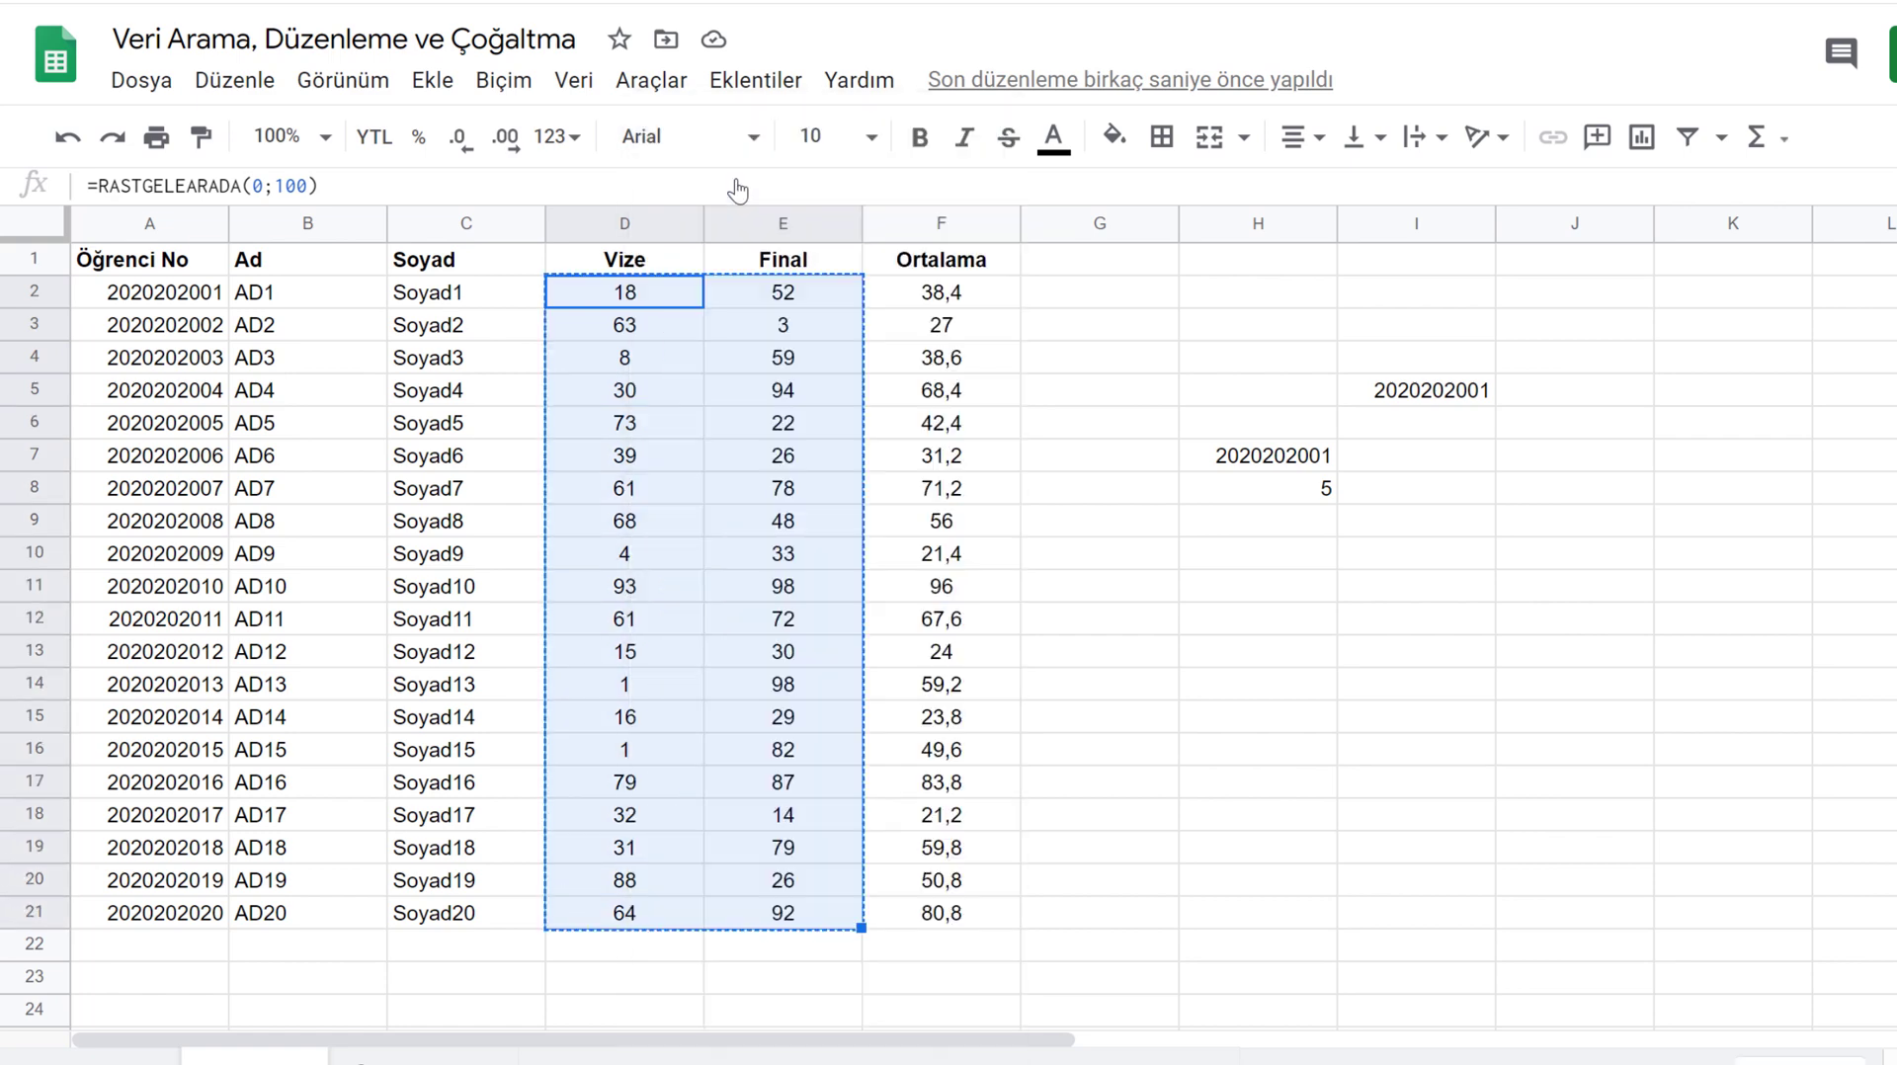
pyautogui.rightClick(666, 287)
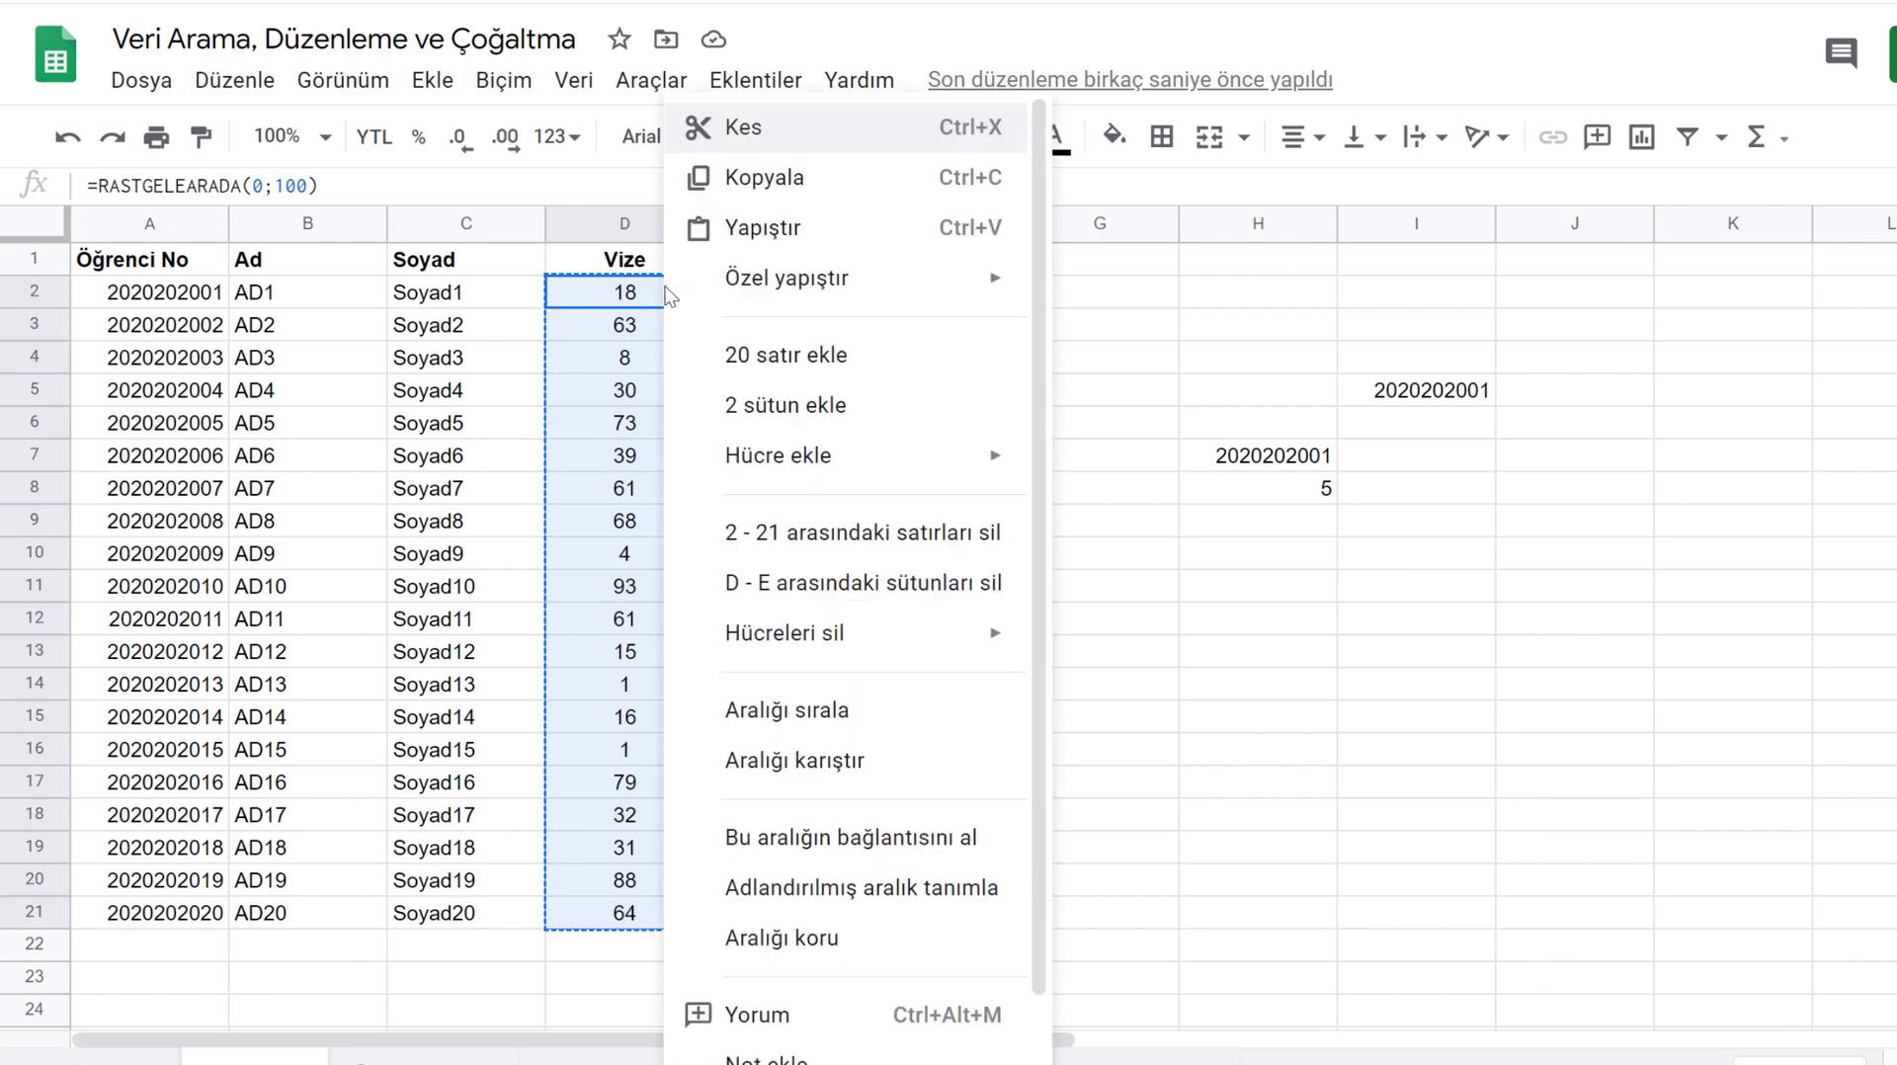
pyautogui.moveTo(746, 292)
pyautogui.moveTo(761, 289)
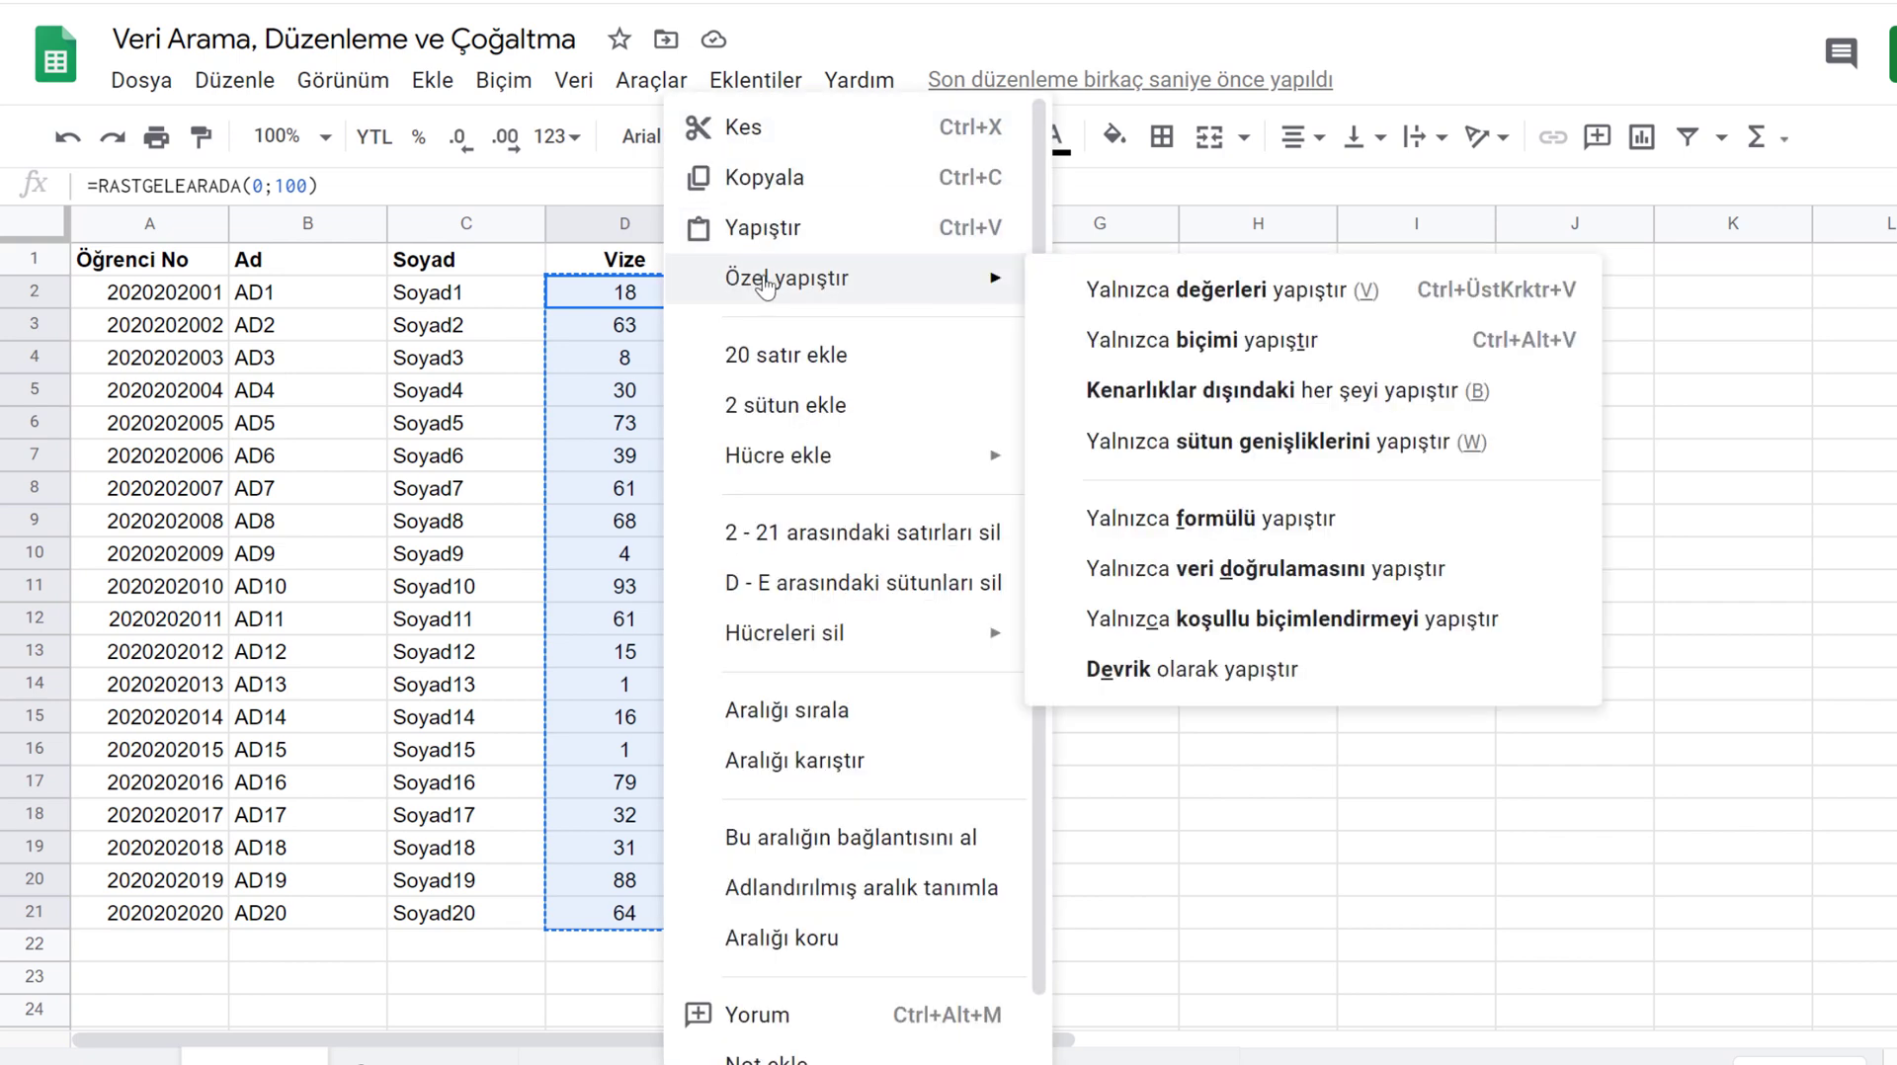
pyautogui.click(1416, 309)
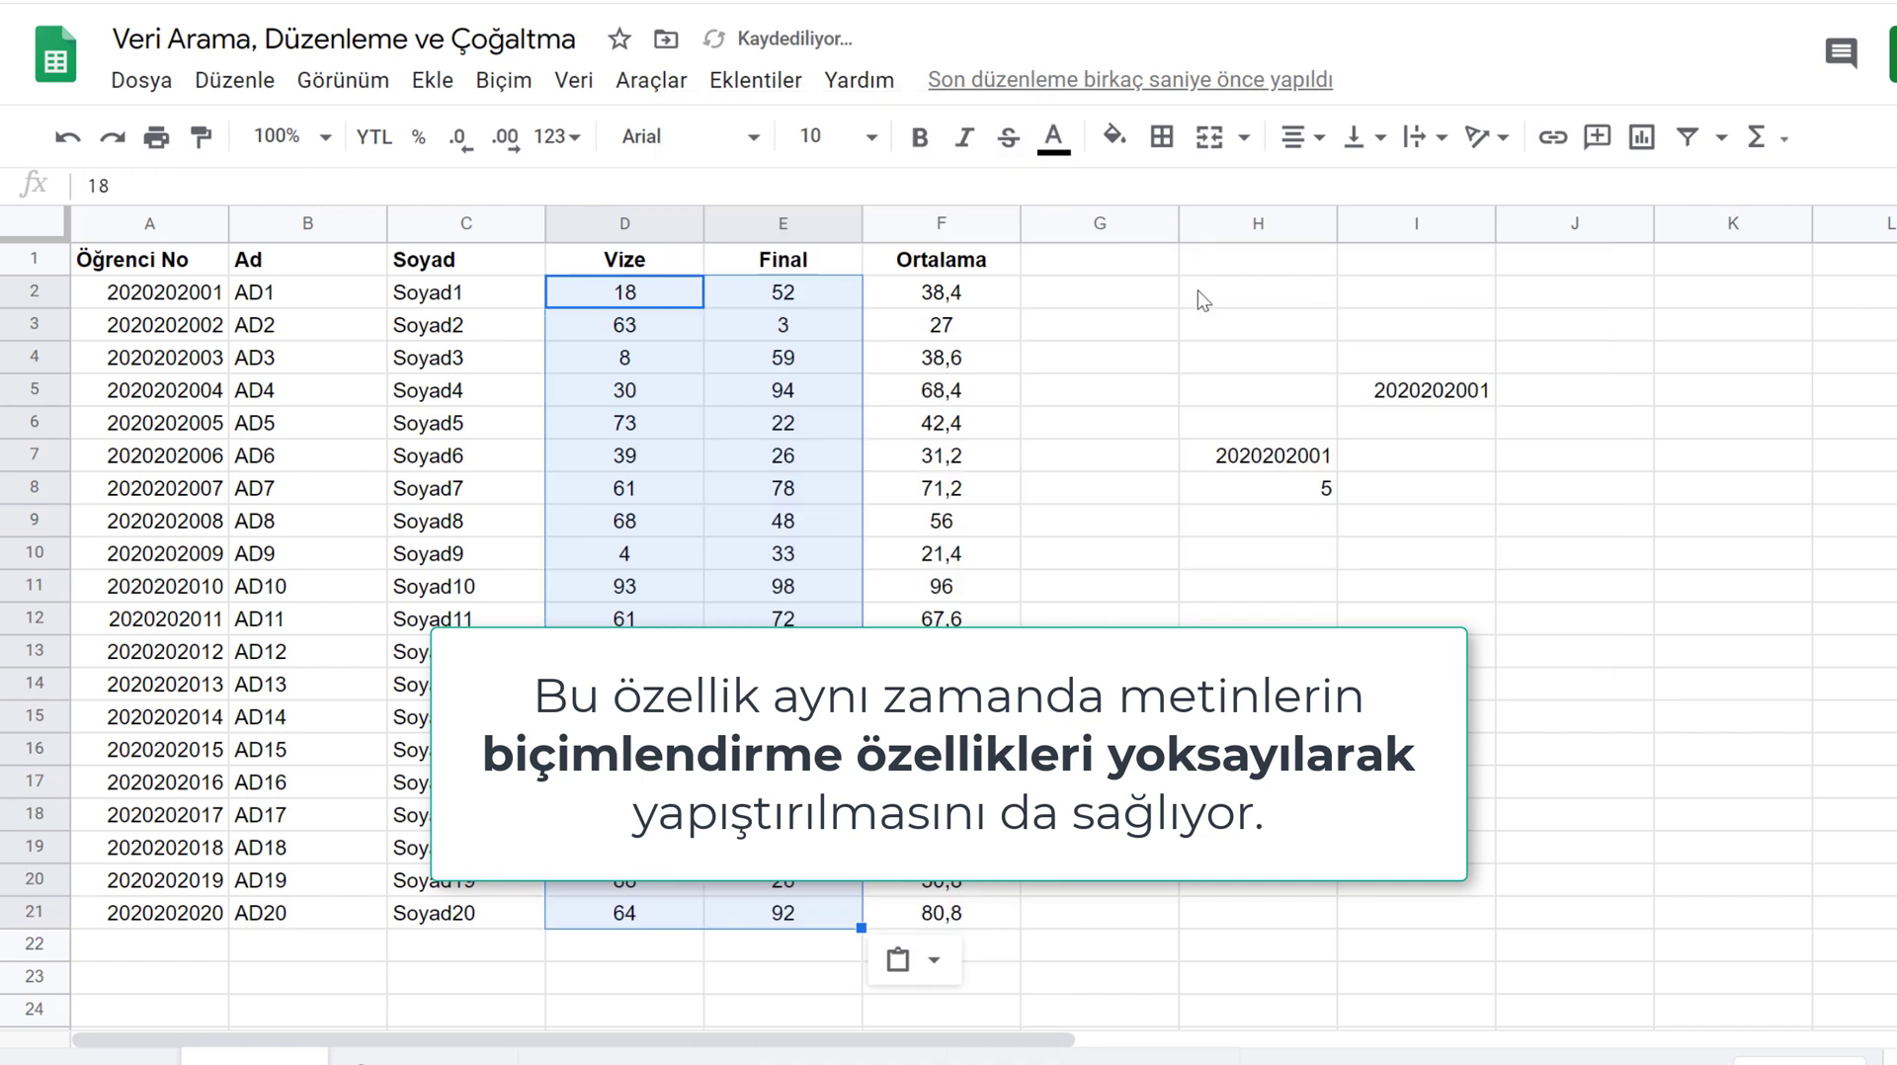
pyautogui.click(642, 298)
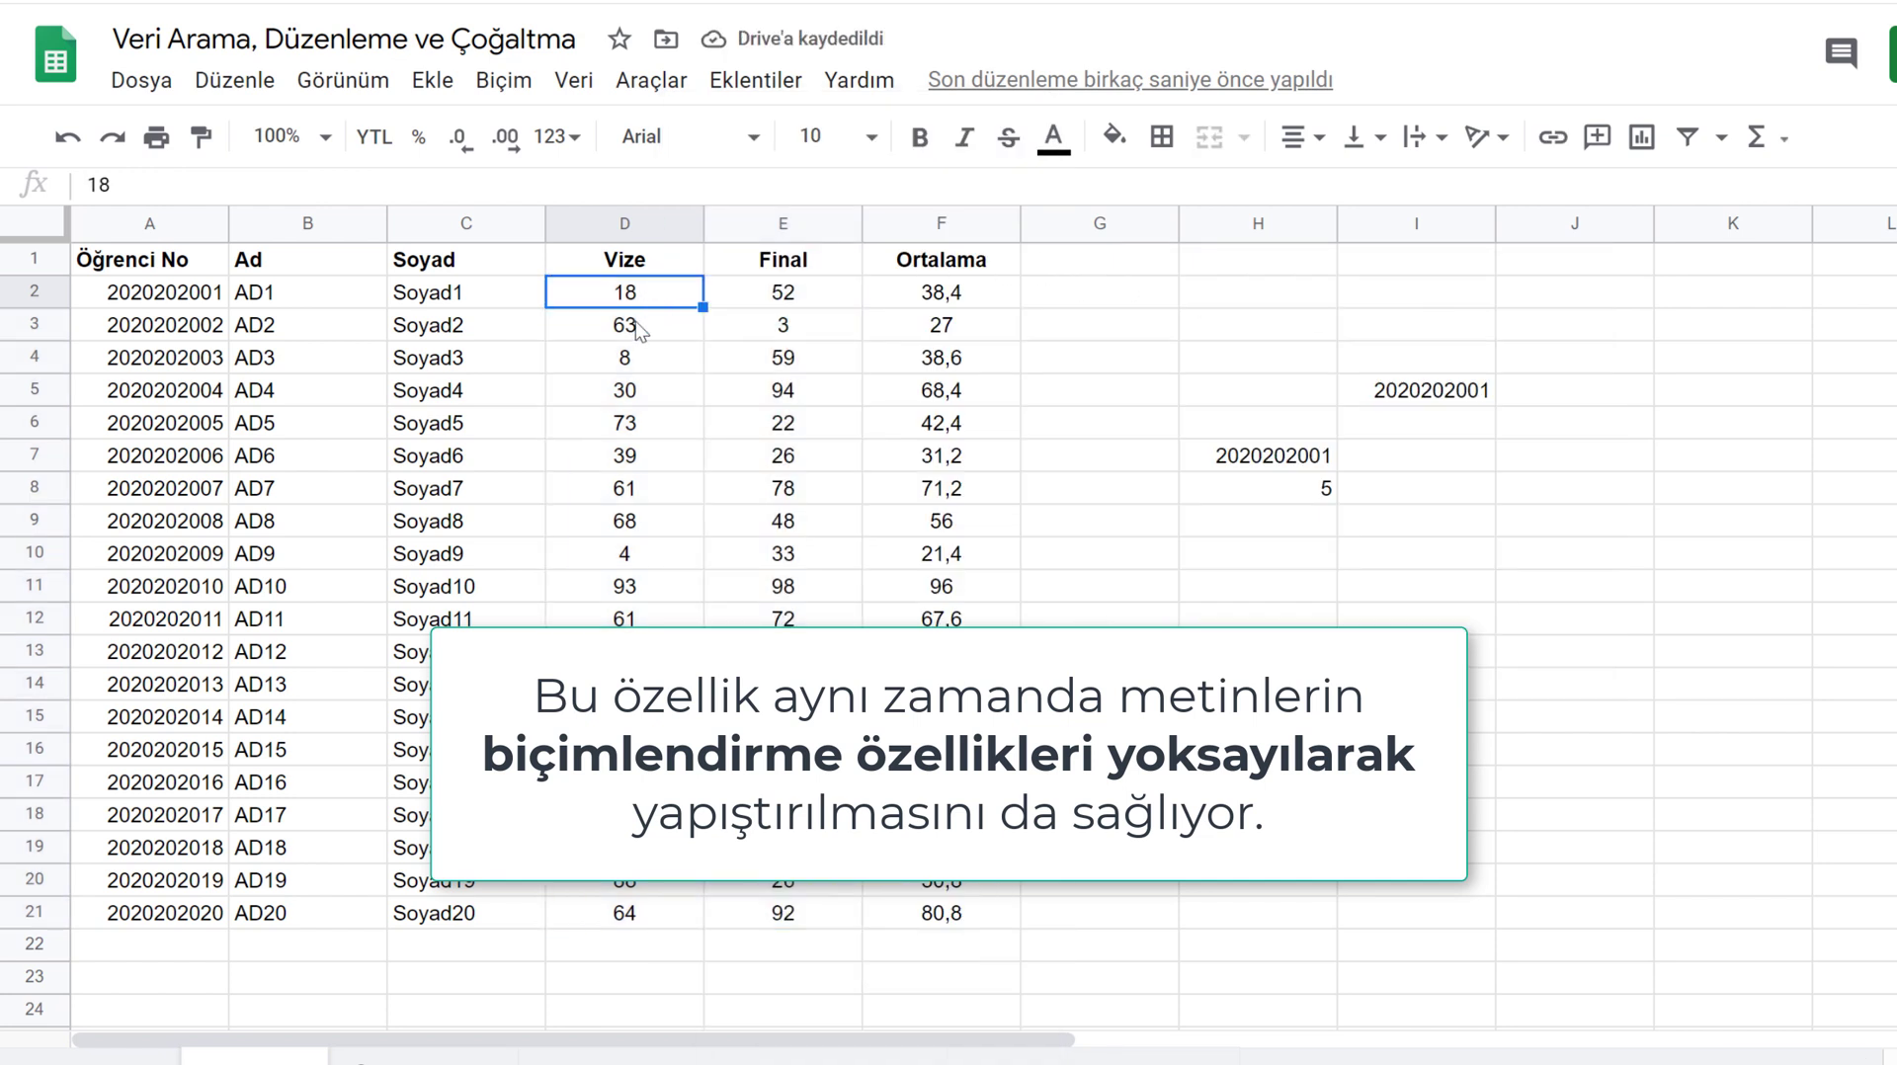
pyautogui.click(640, 332)
pyautogui.click(635, 400)
pyautogui.click(644, 294)
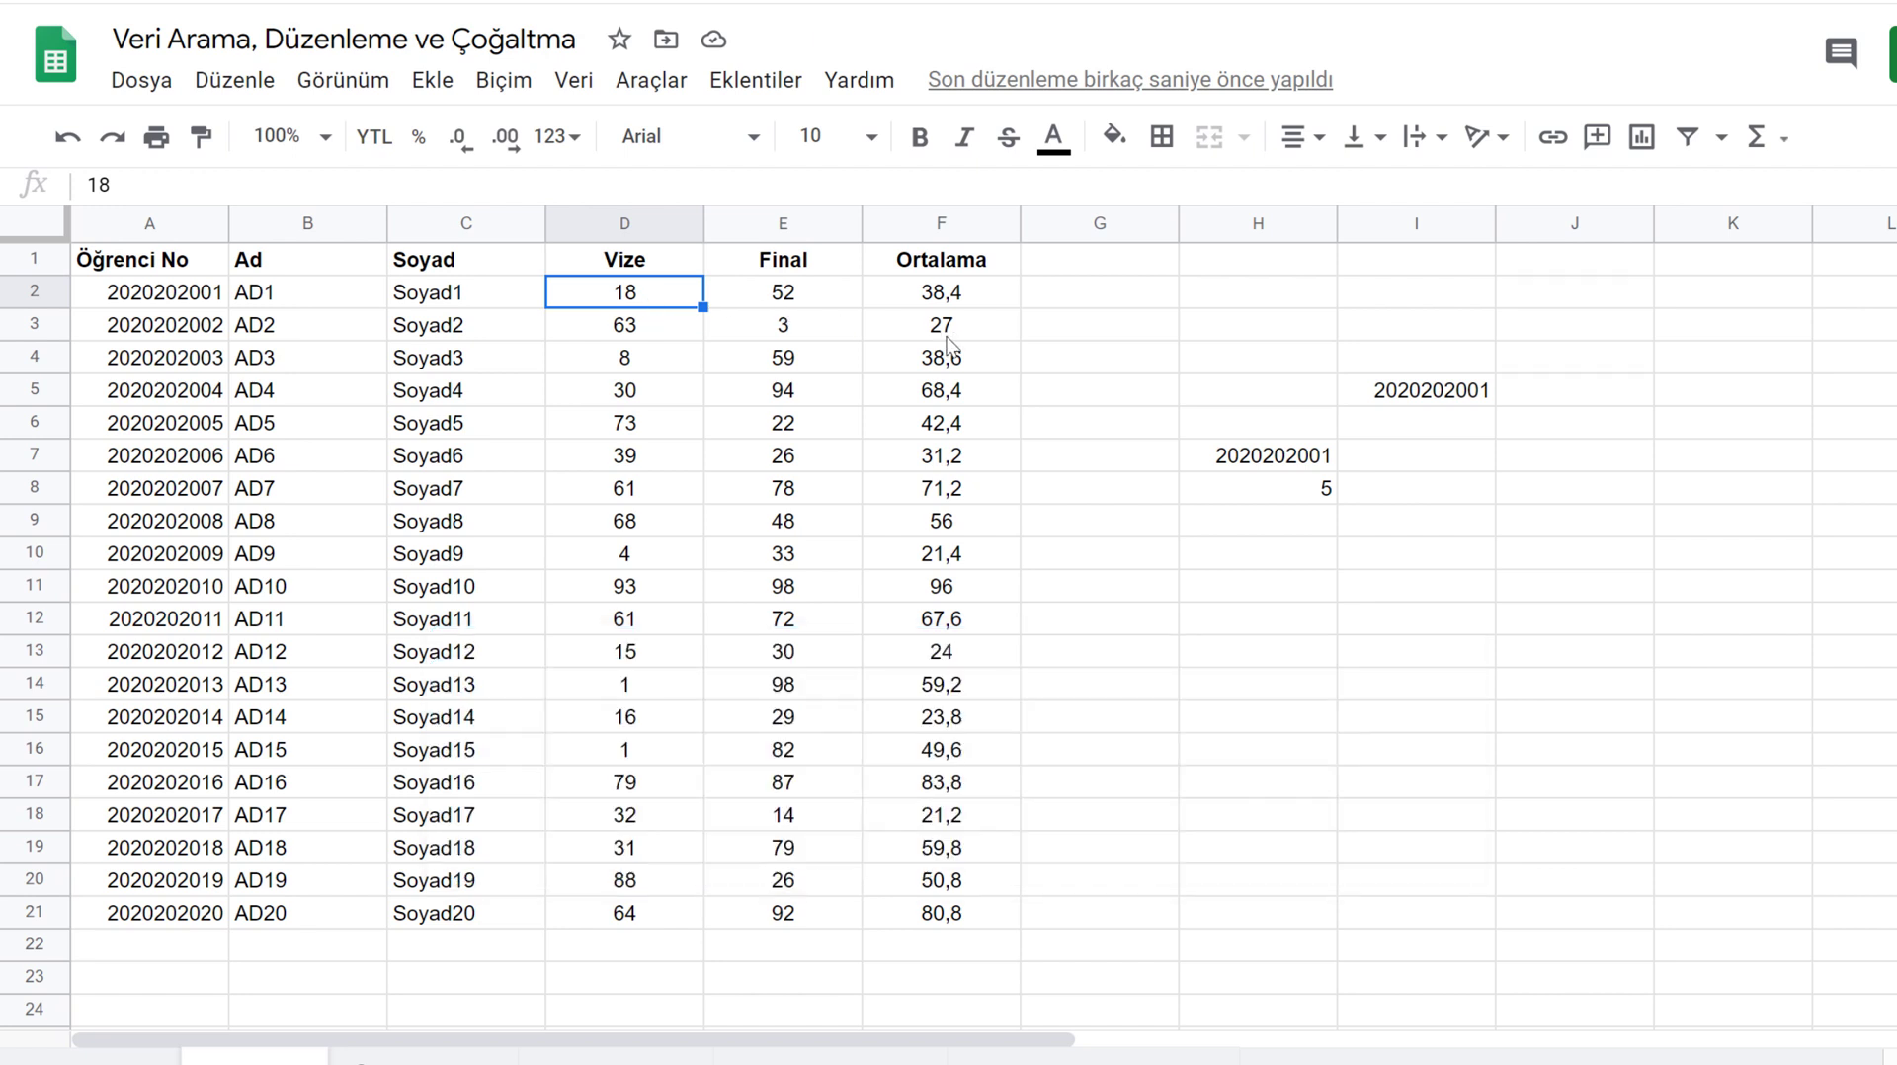
# Step: Copy the header cells D1:F1 (Vize, Final, Ortalama) and paste them transposed into column H starting at H10
pyautogui.click(670, 267)
pyautogui.keyDown('shift'); pyautogui.click(895, 274); pyautogui.keyUp('shift')
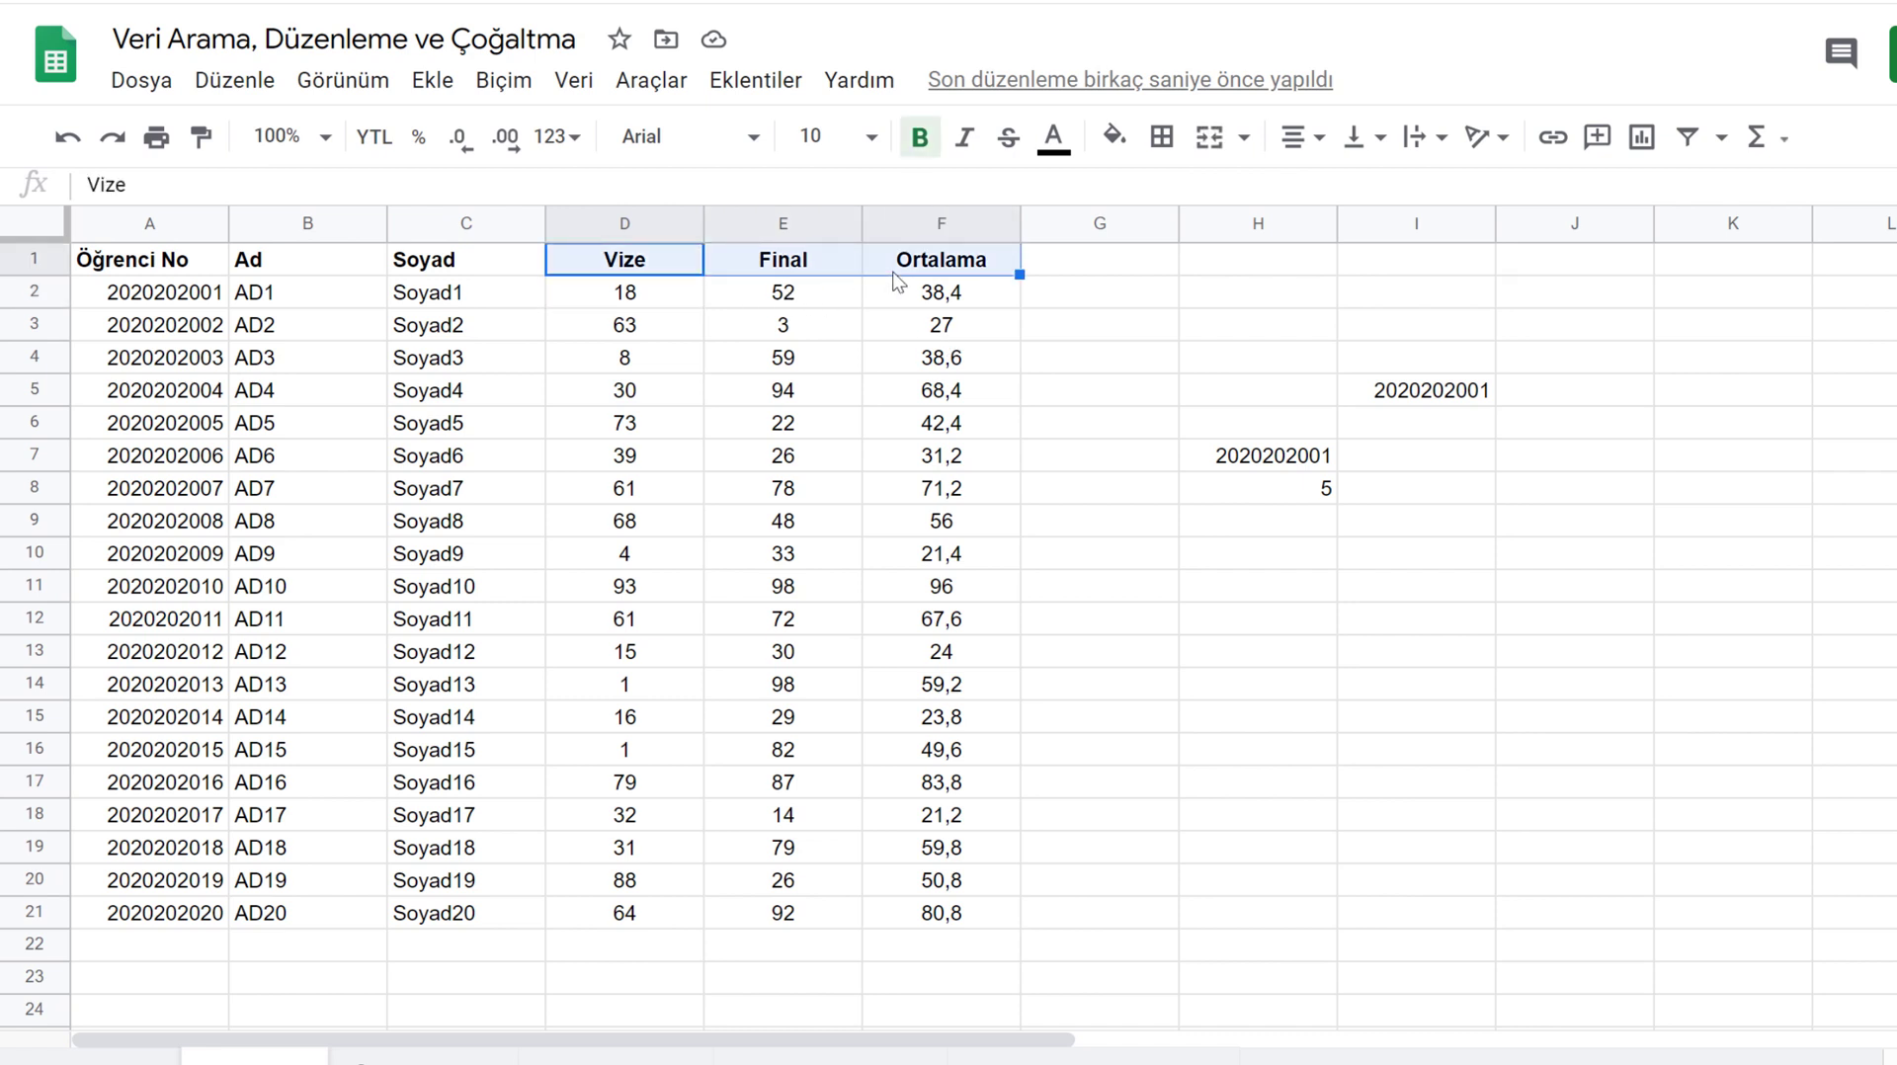
pyautogui.hotkey('ctrl', 'c')
pyautogui.rightClick(1207, 564)
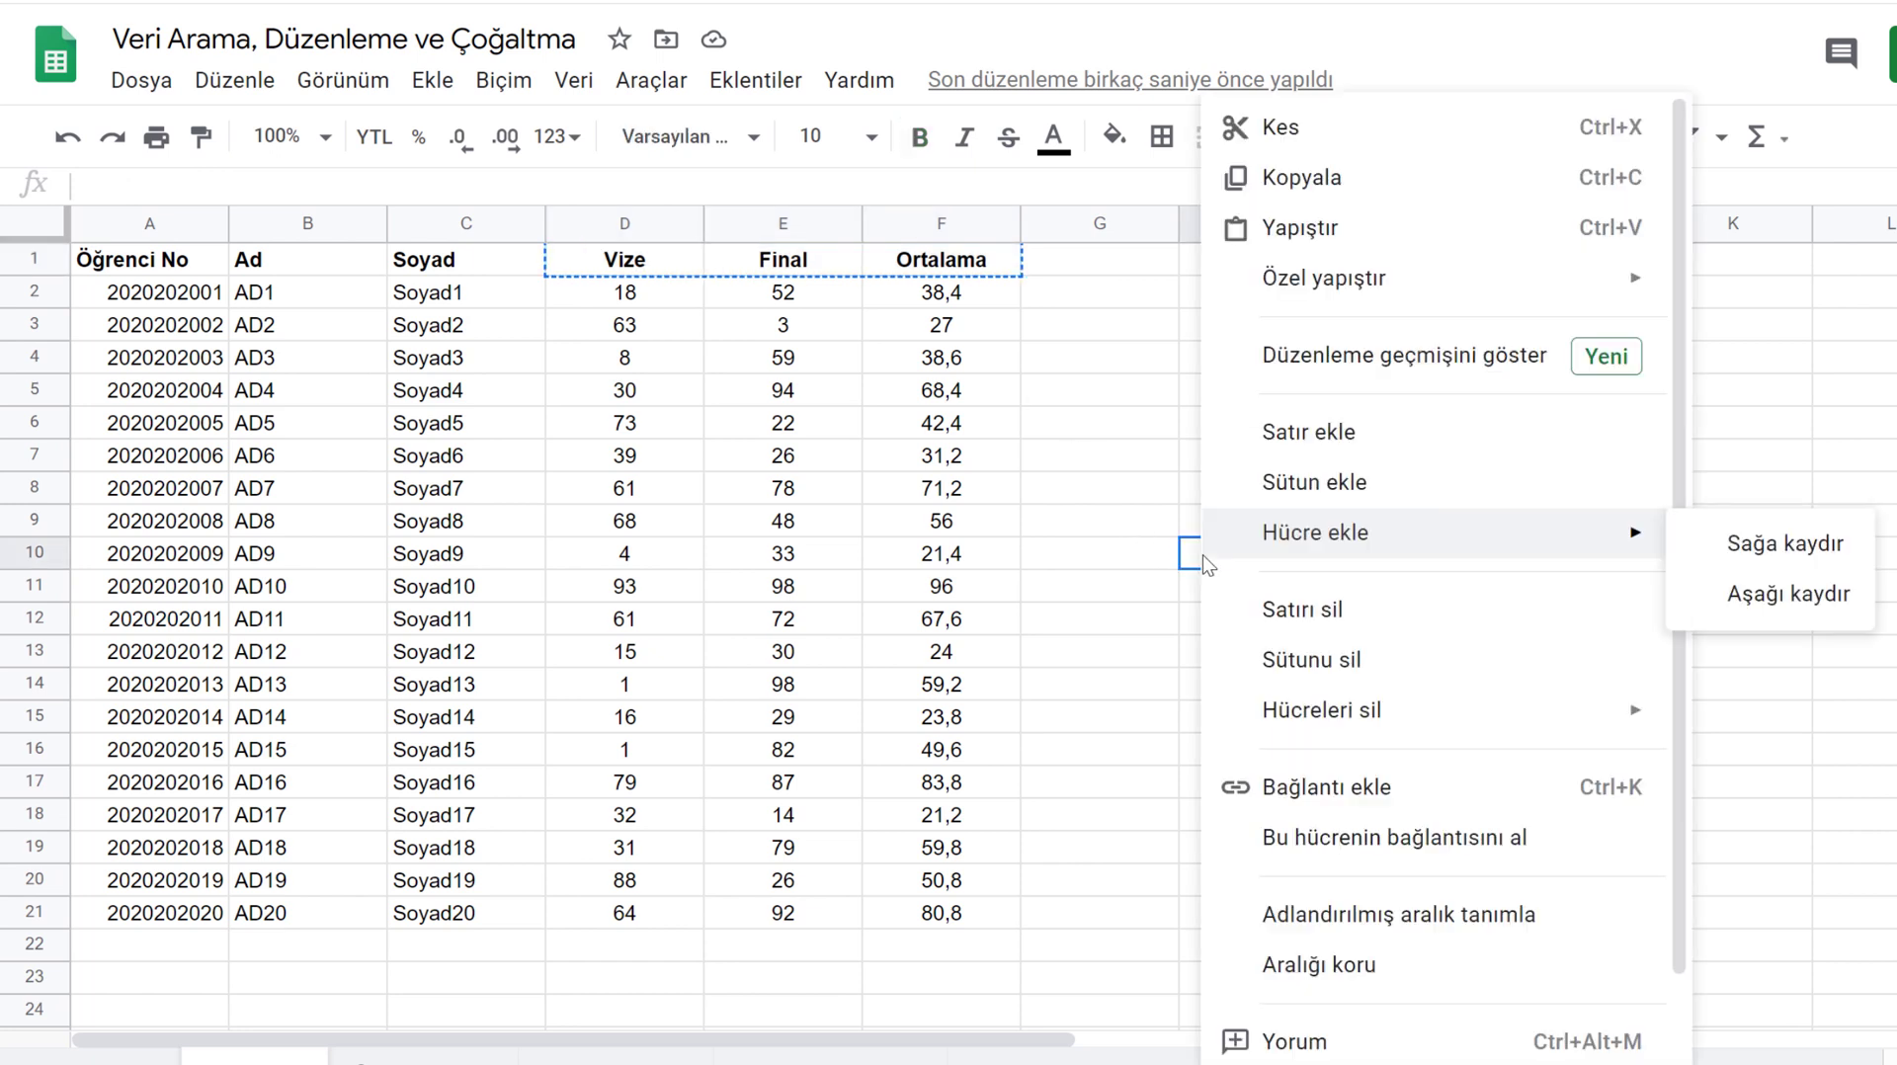
pyautogui.moveTo(1520, 285)
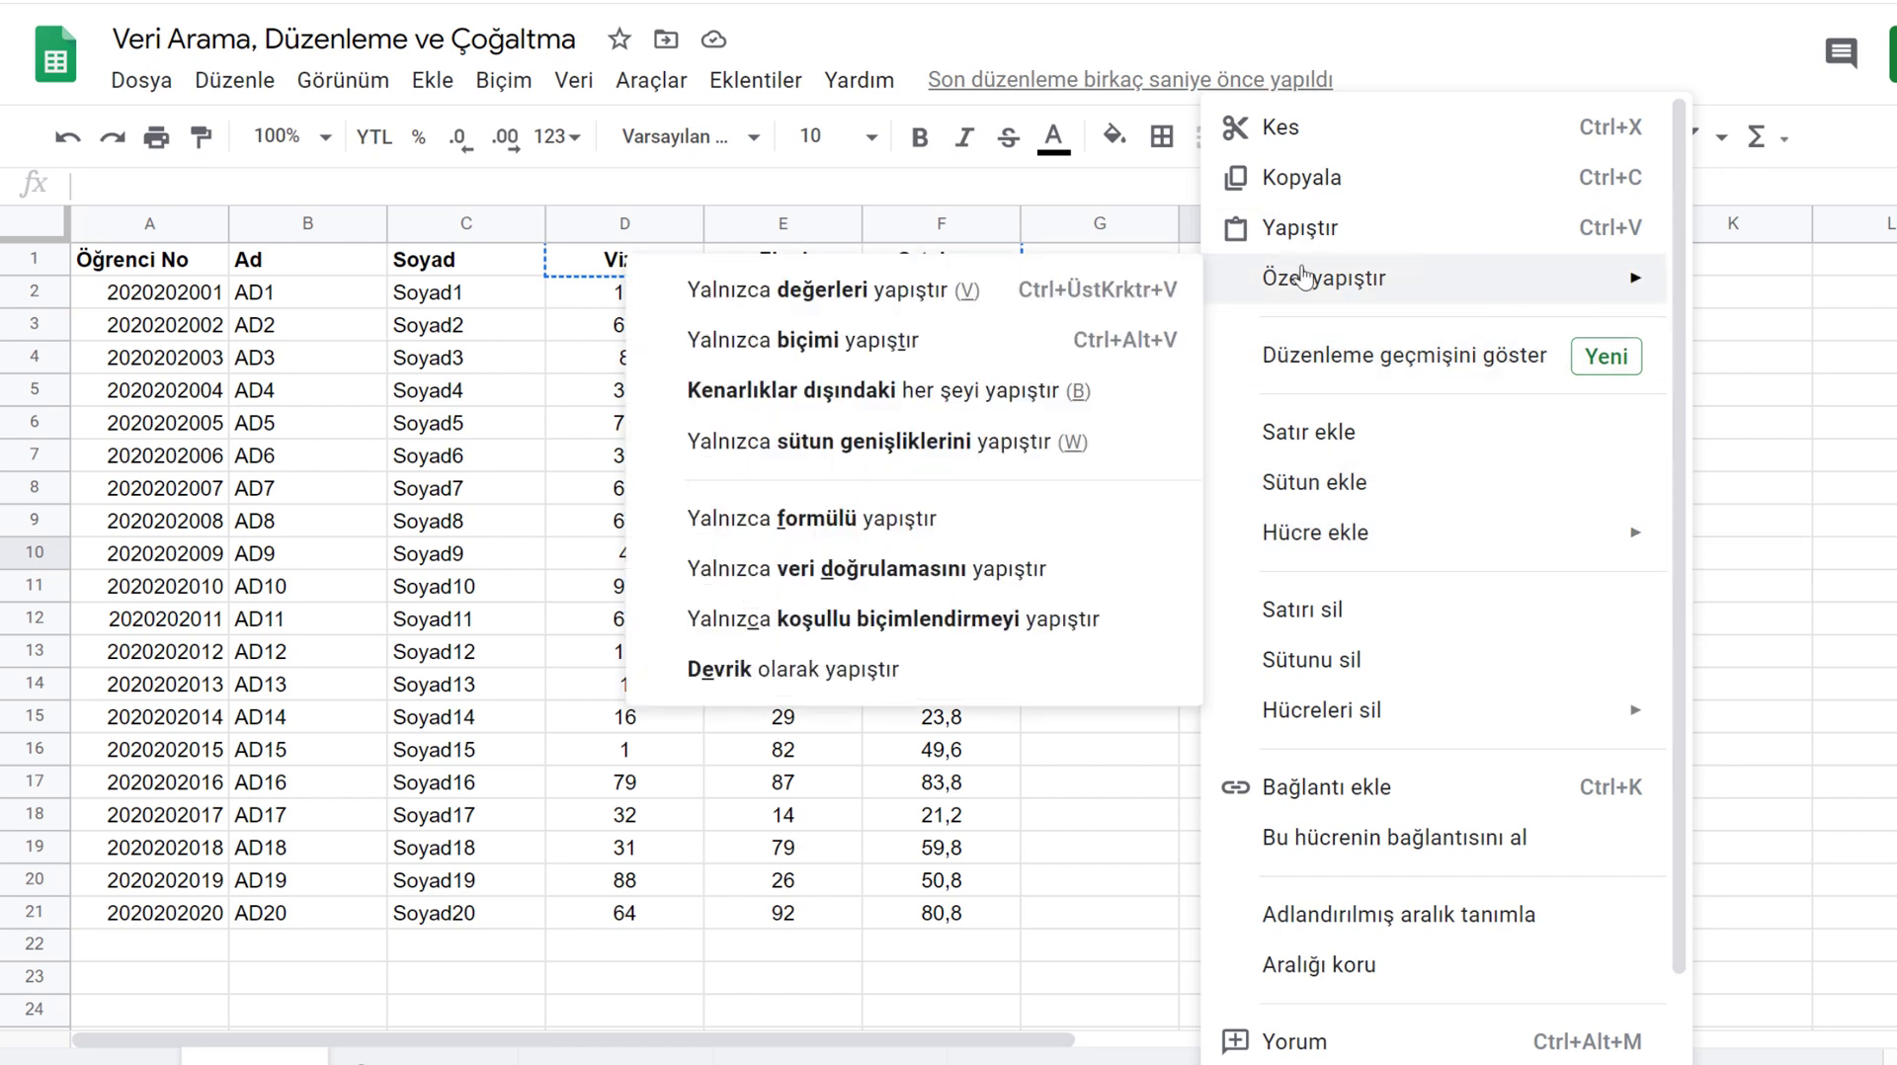
pyautogui.click(945, 674)
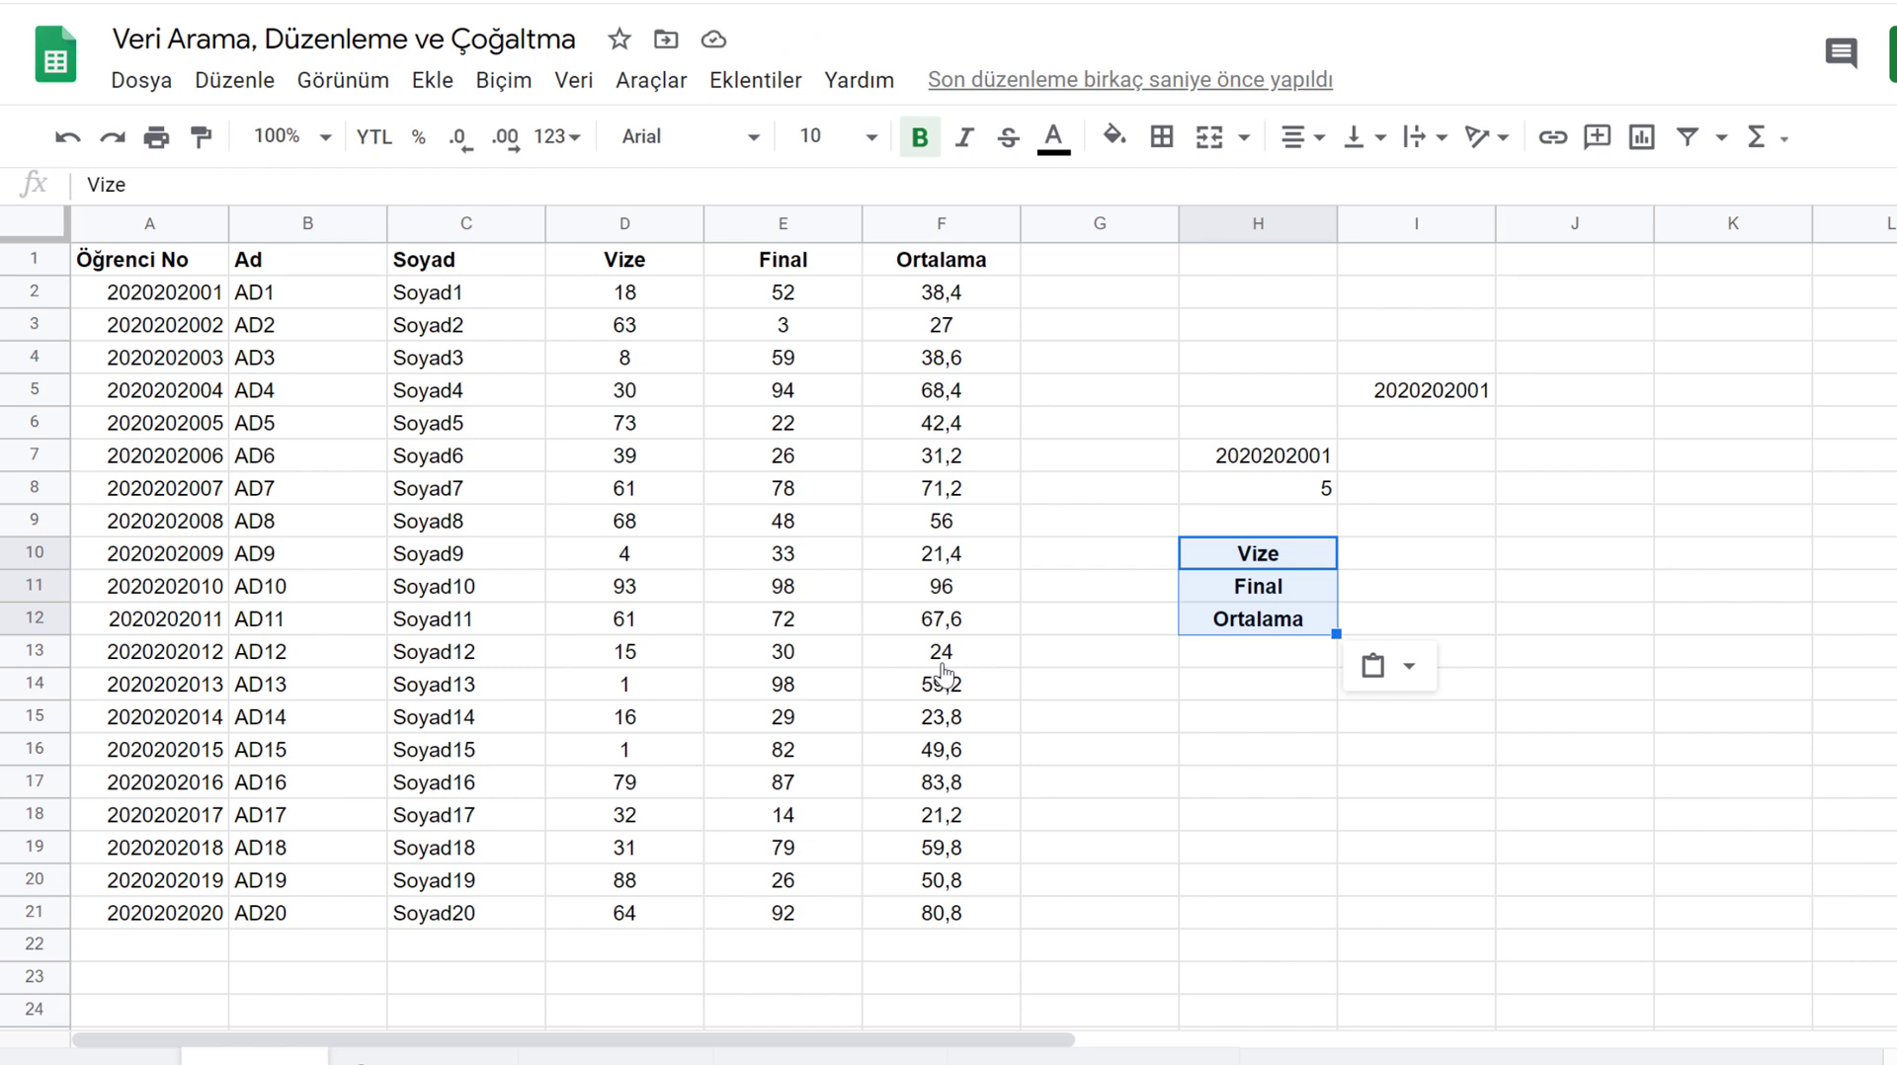
pyautogui.rightClick(1434, 550)
pyautogui.moveTo(1591, 283)
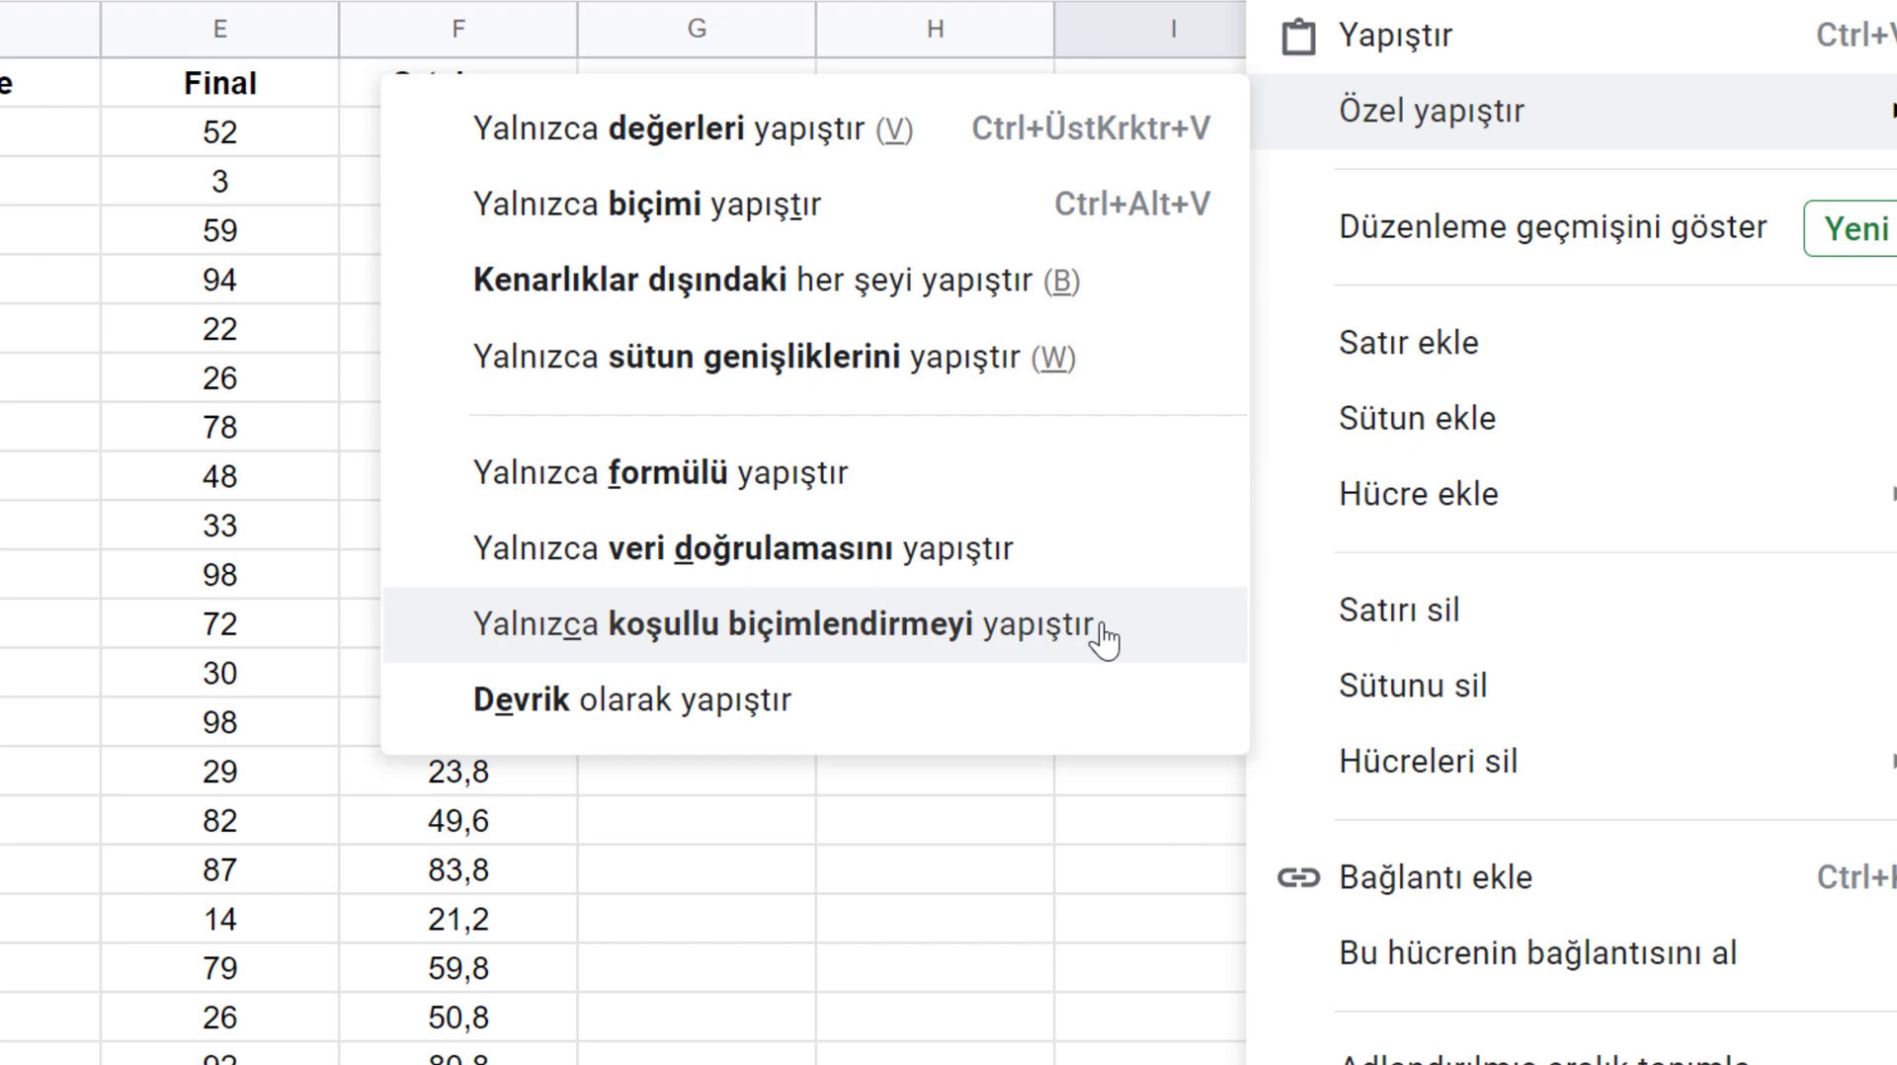
pyautogui.click(921, 827)
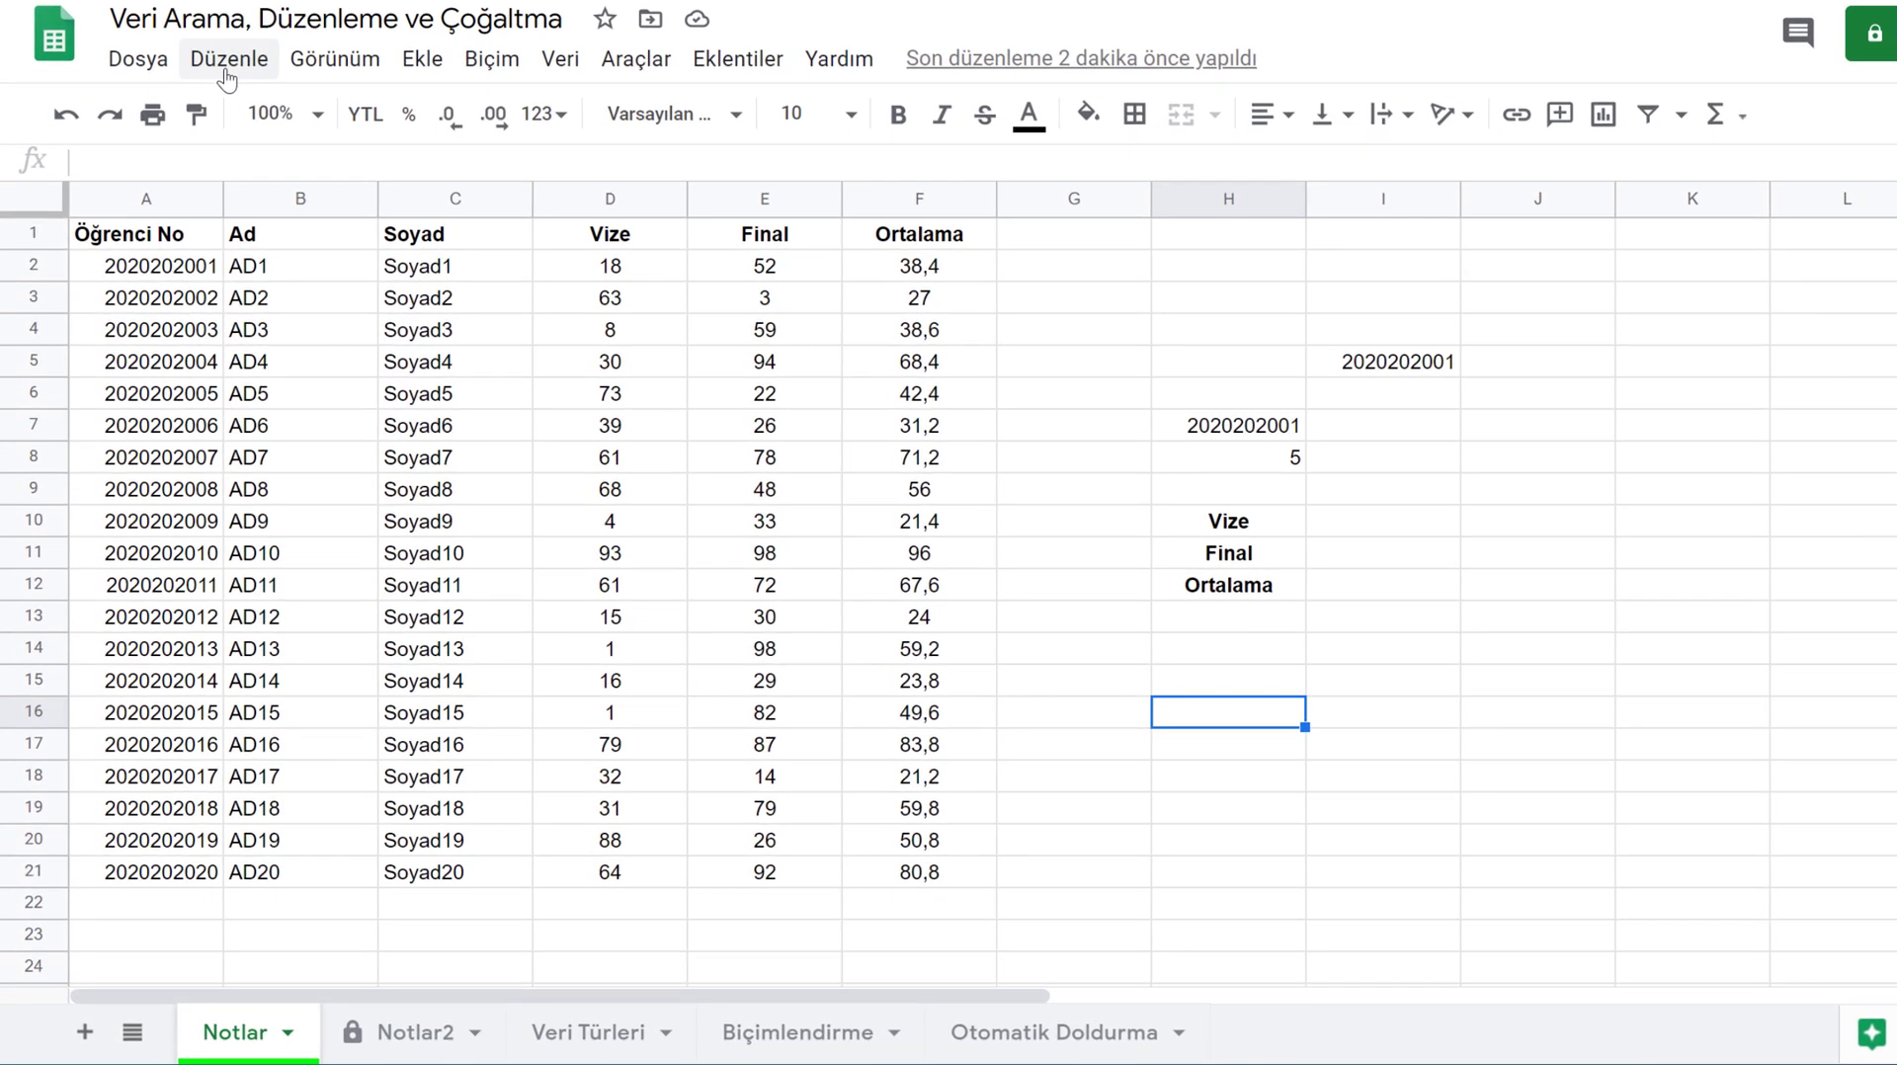
# Step: Search all sheets for "soyad" with Find and replace, starting from cell A1 of the Notlar sheet, and go to the second match
pyautogui.click(226, 74)
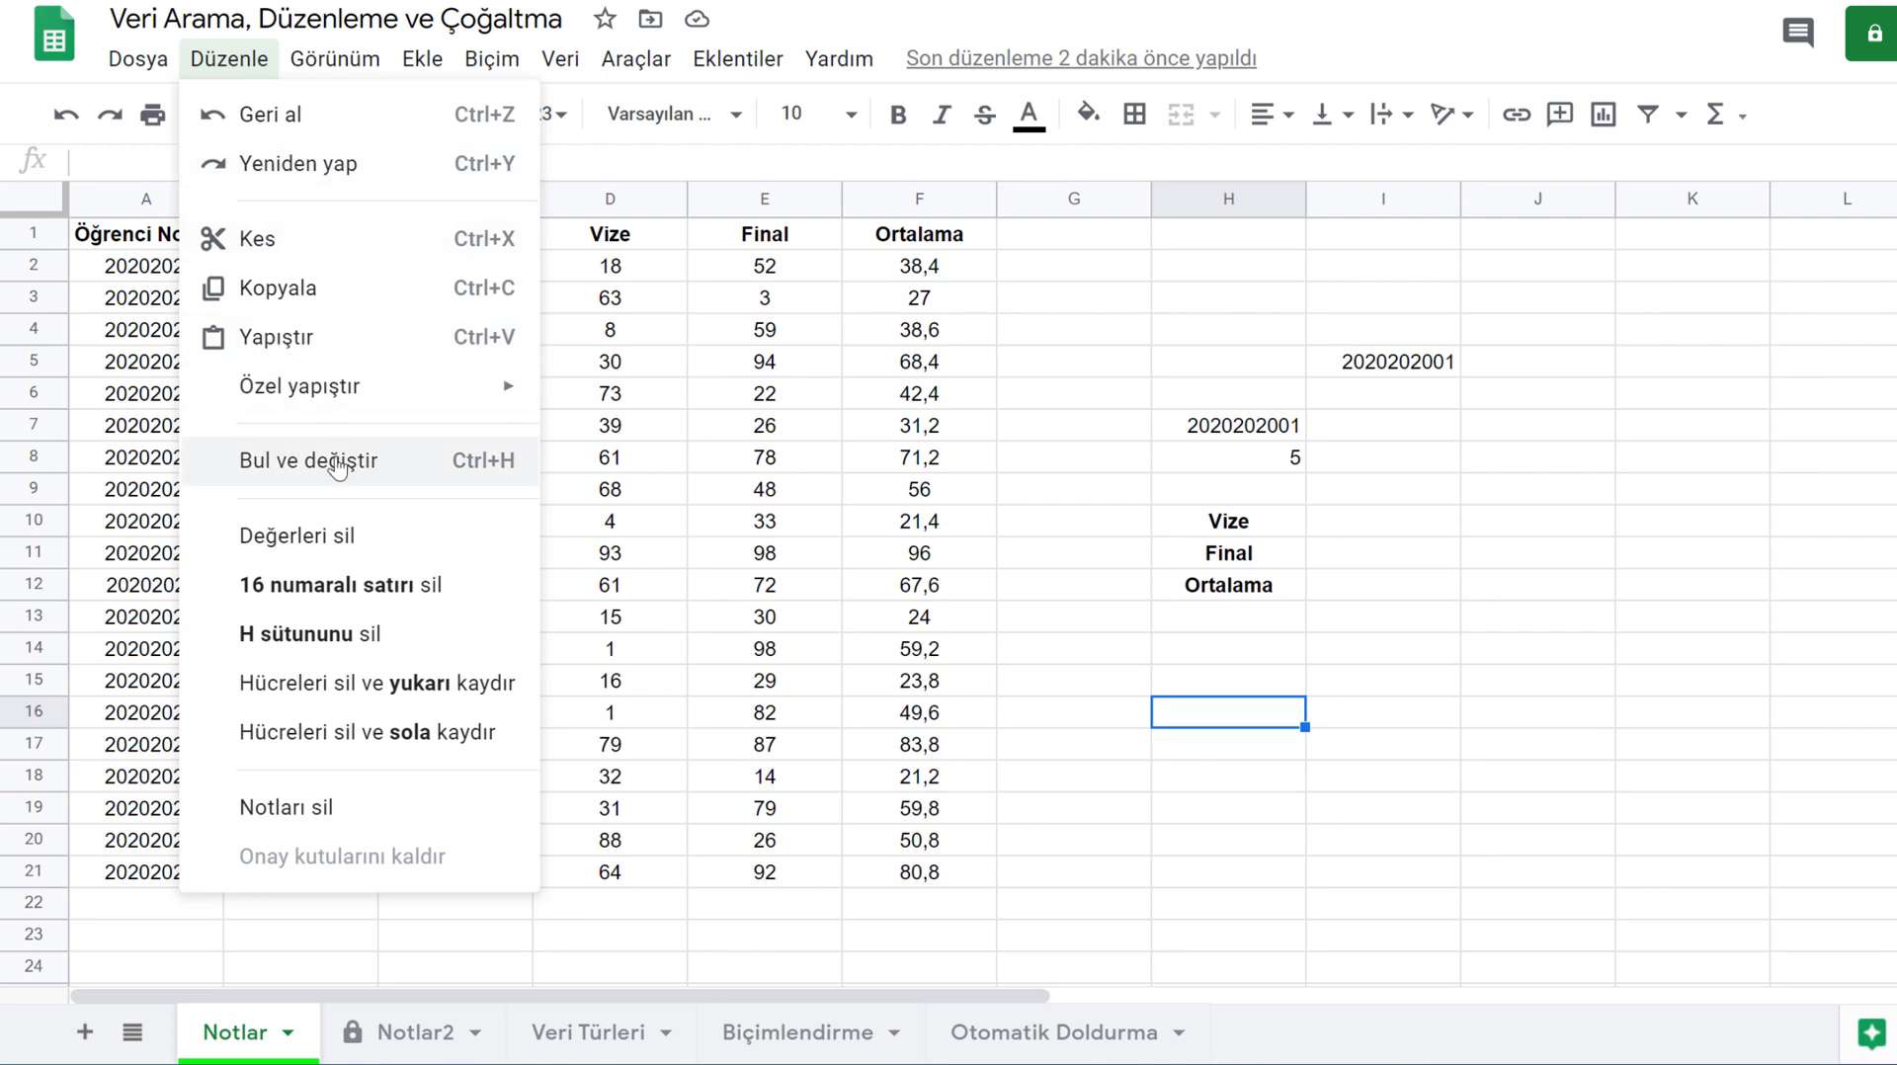
pyautogui.click(366, 472)
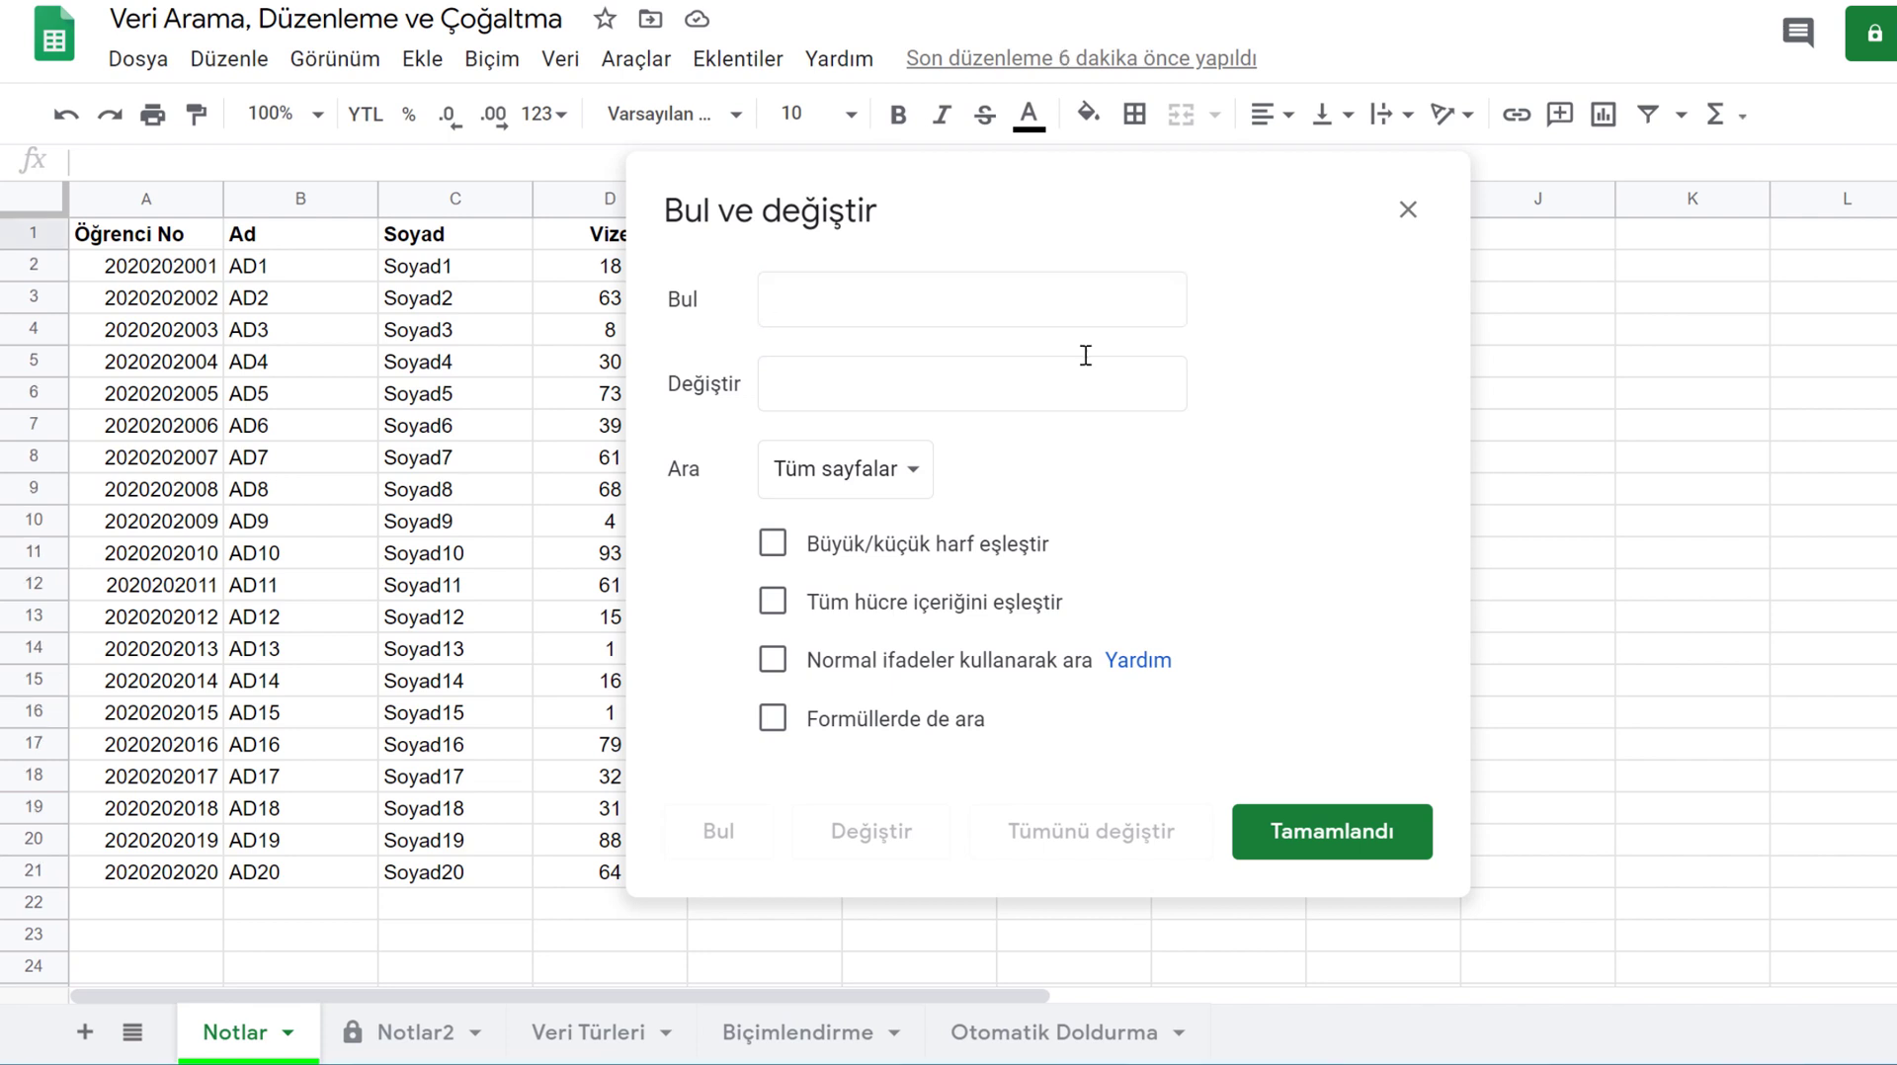
pyautogui.click(828, 296)
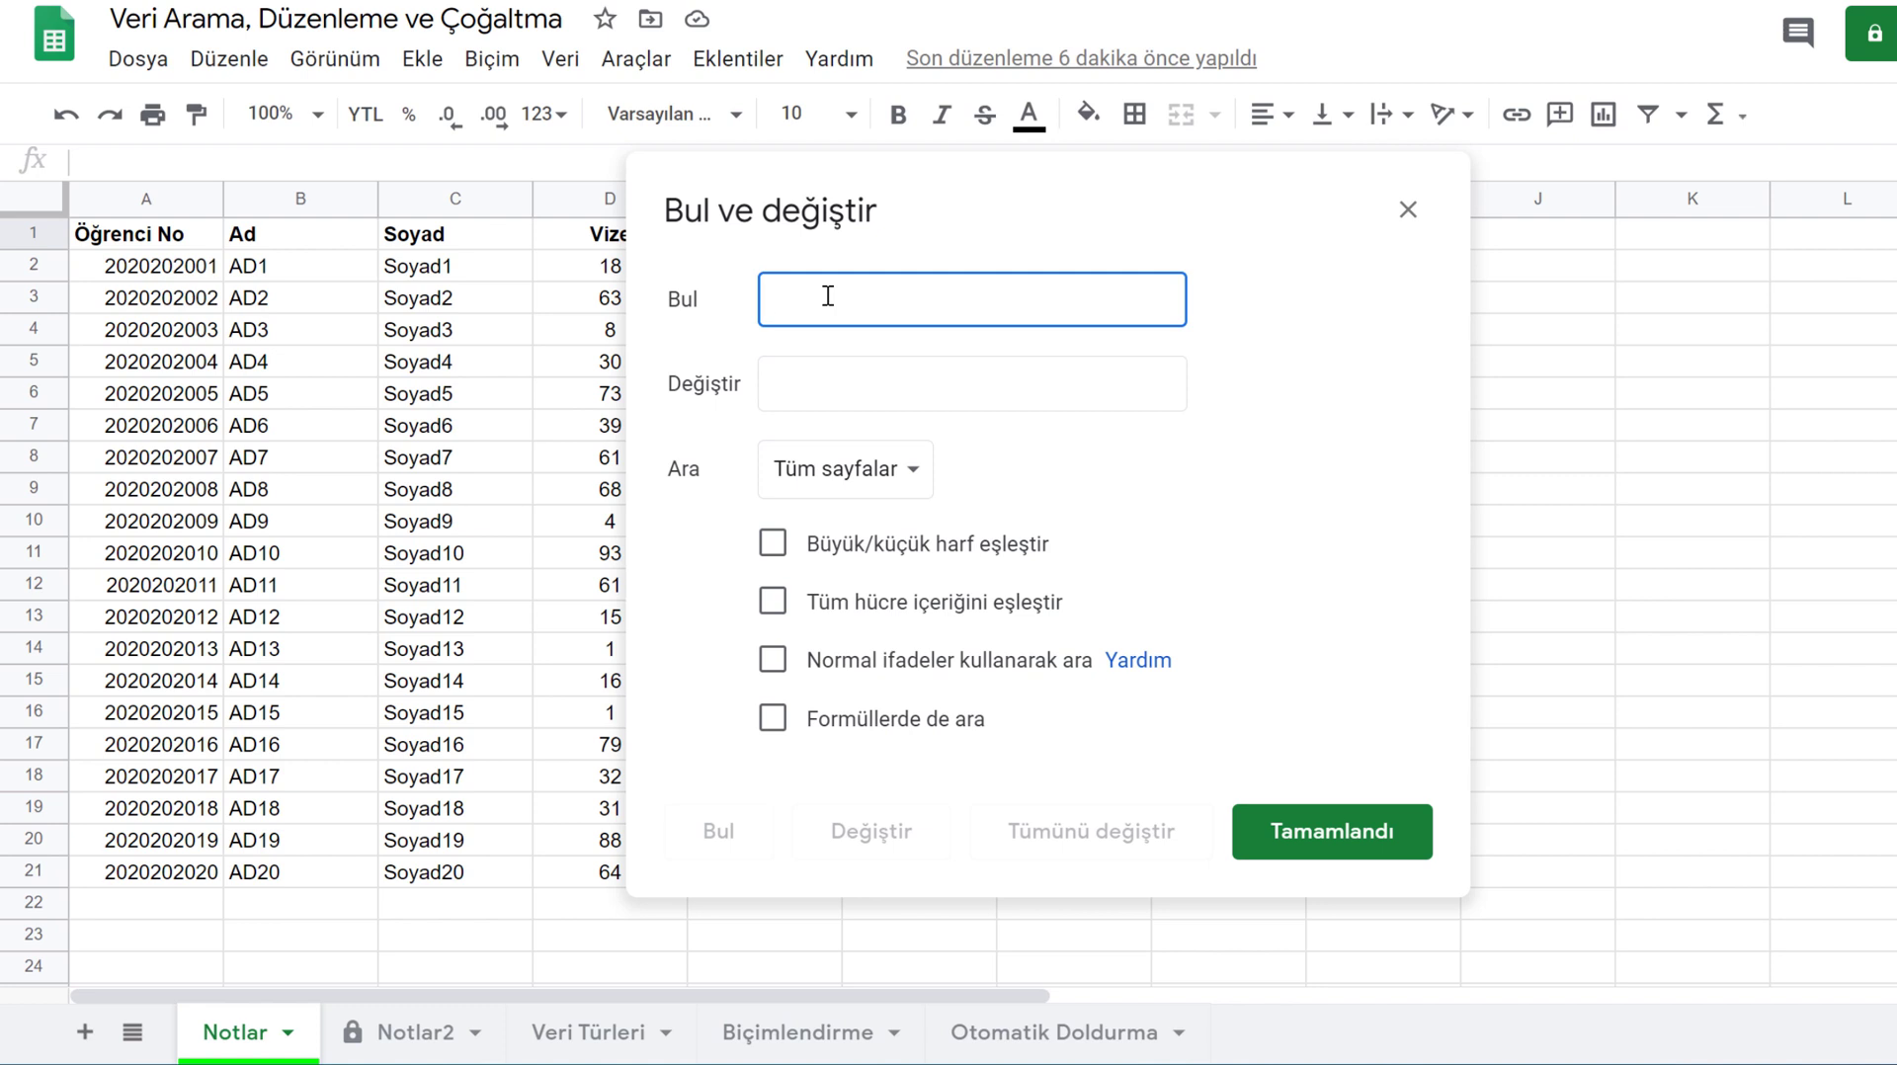
pyautogui.click(180, 242)
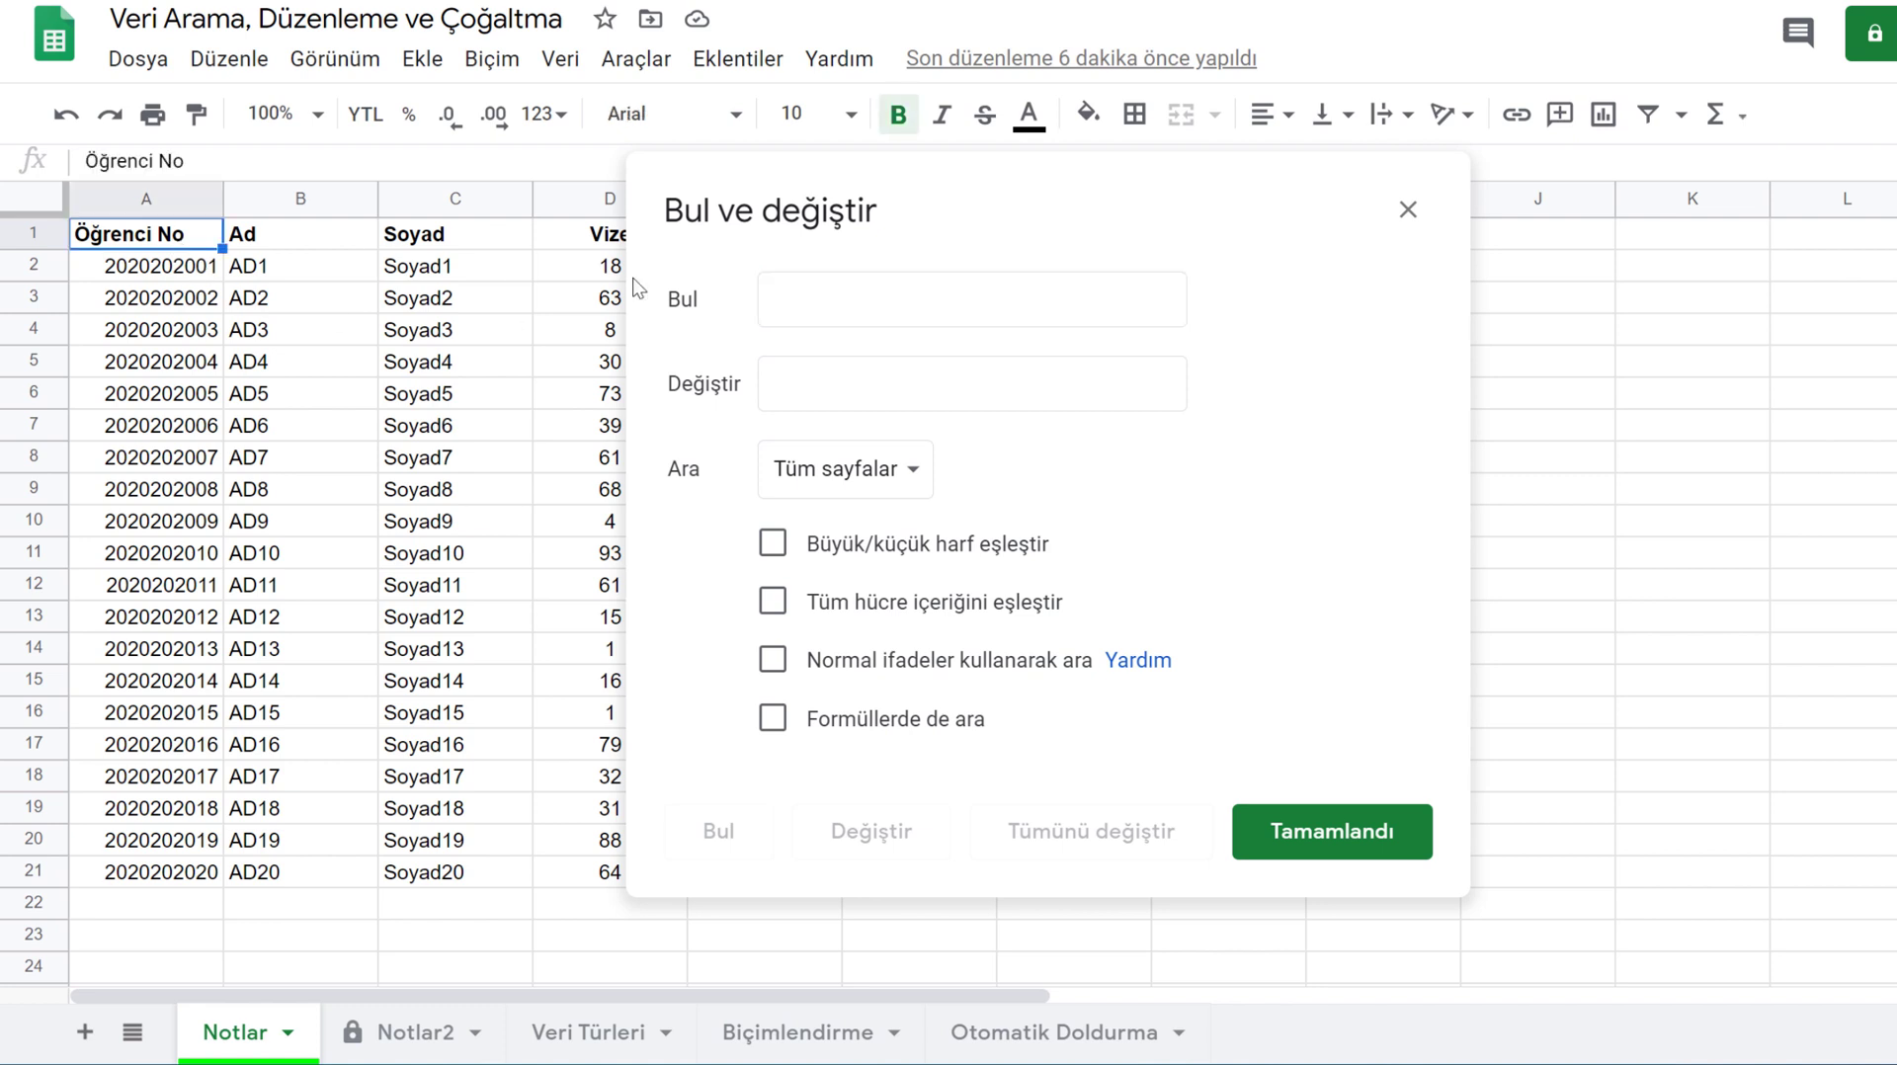
pyautogui.click(859, 310)
pyautogui.write('soyad')
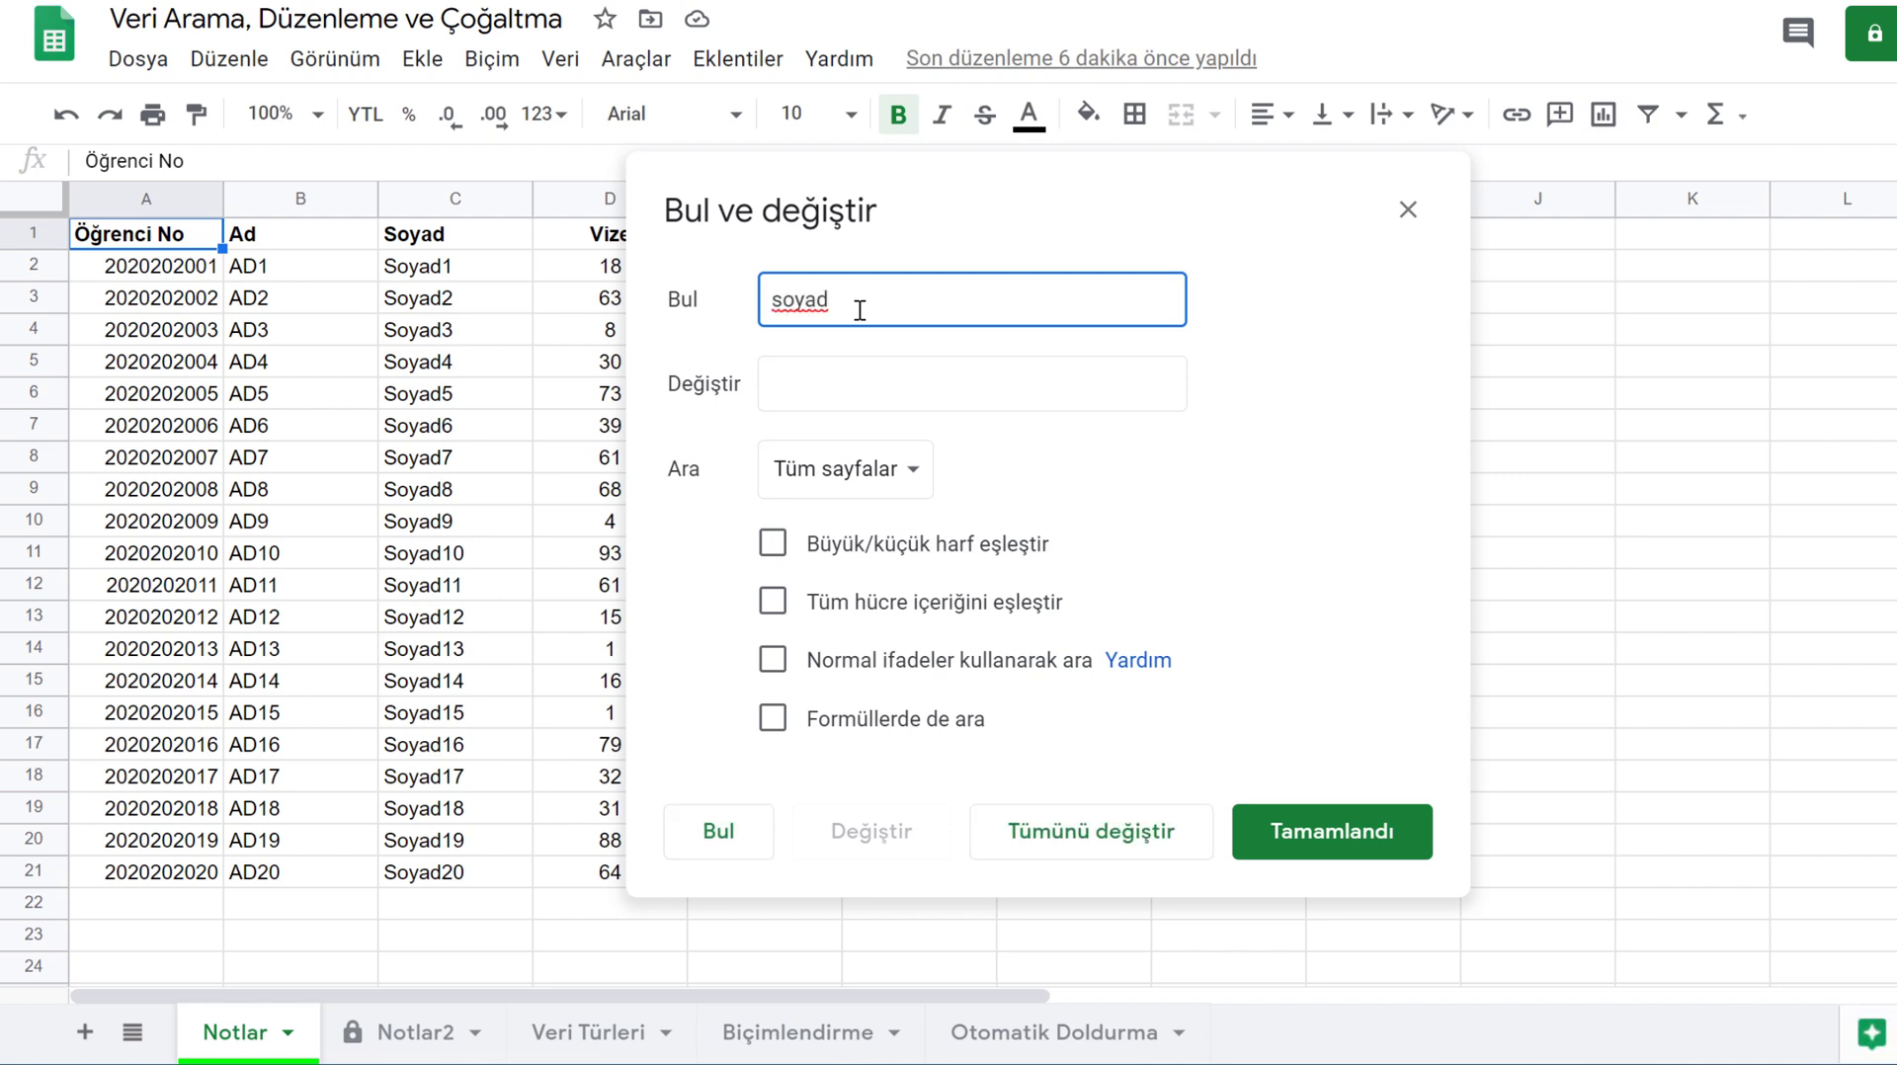
pyautogui.click(737, 833)
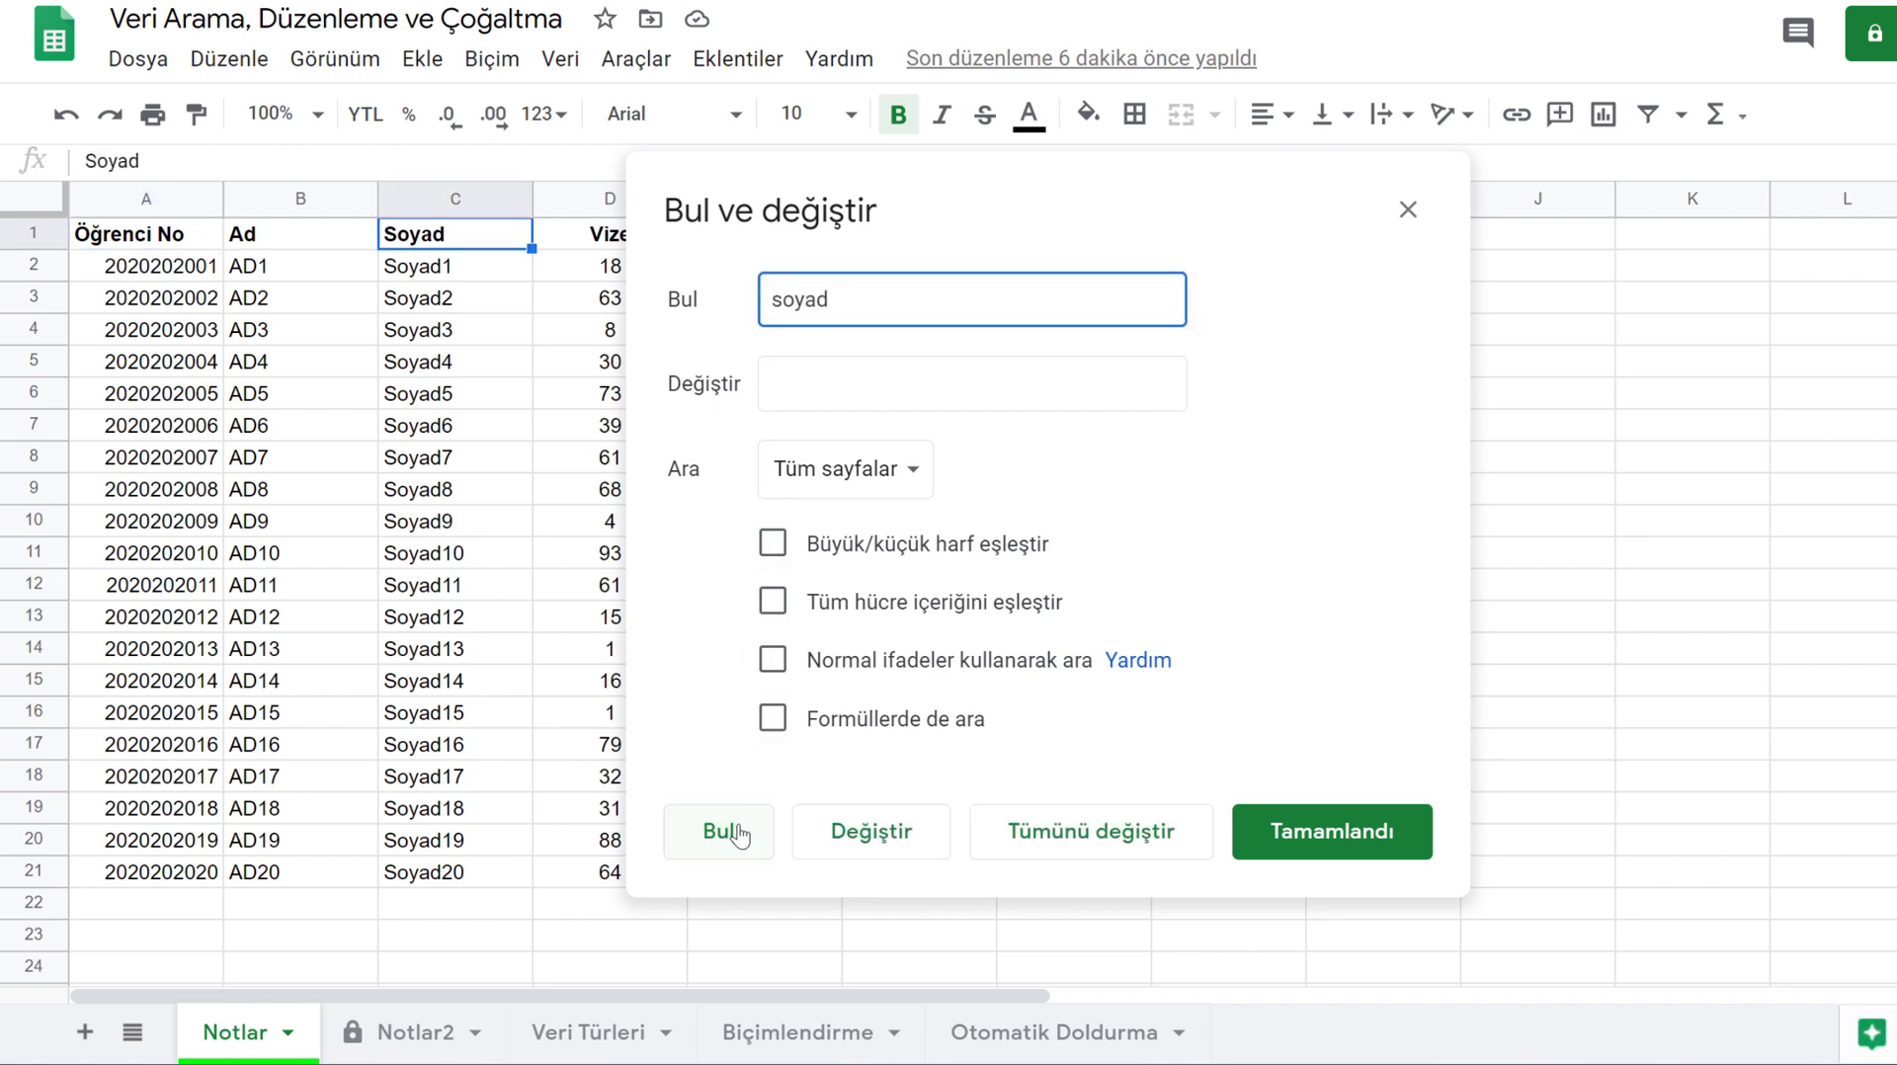
pyautogui.click(740, 836)
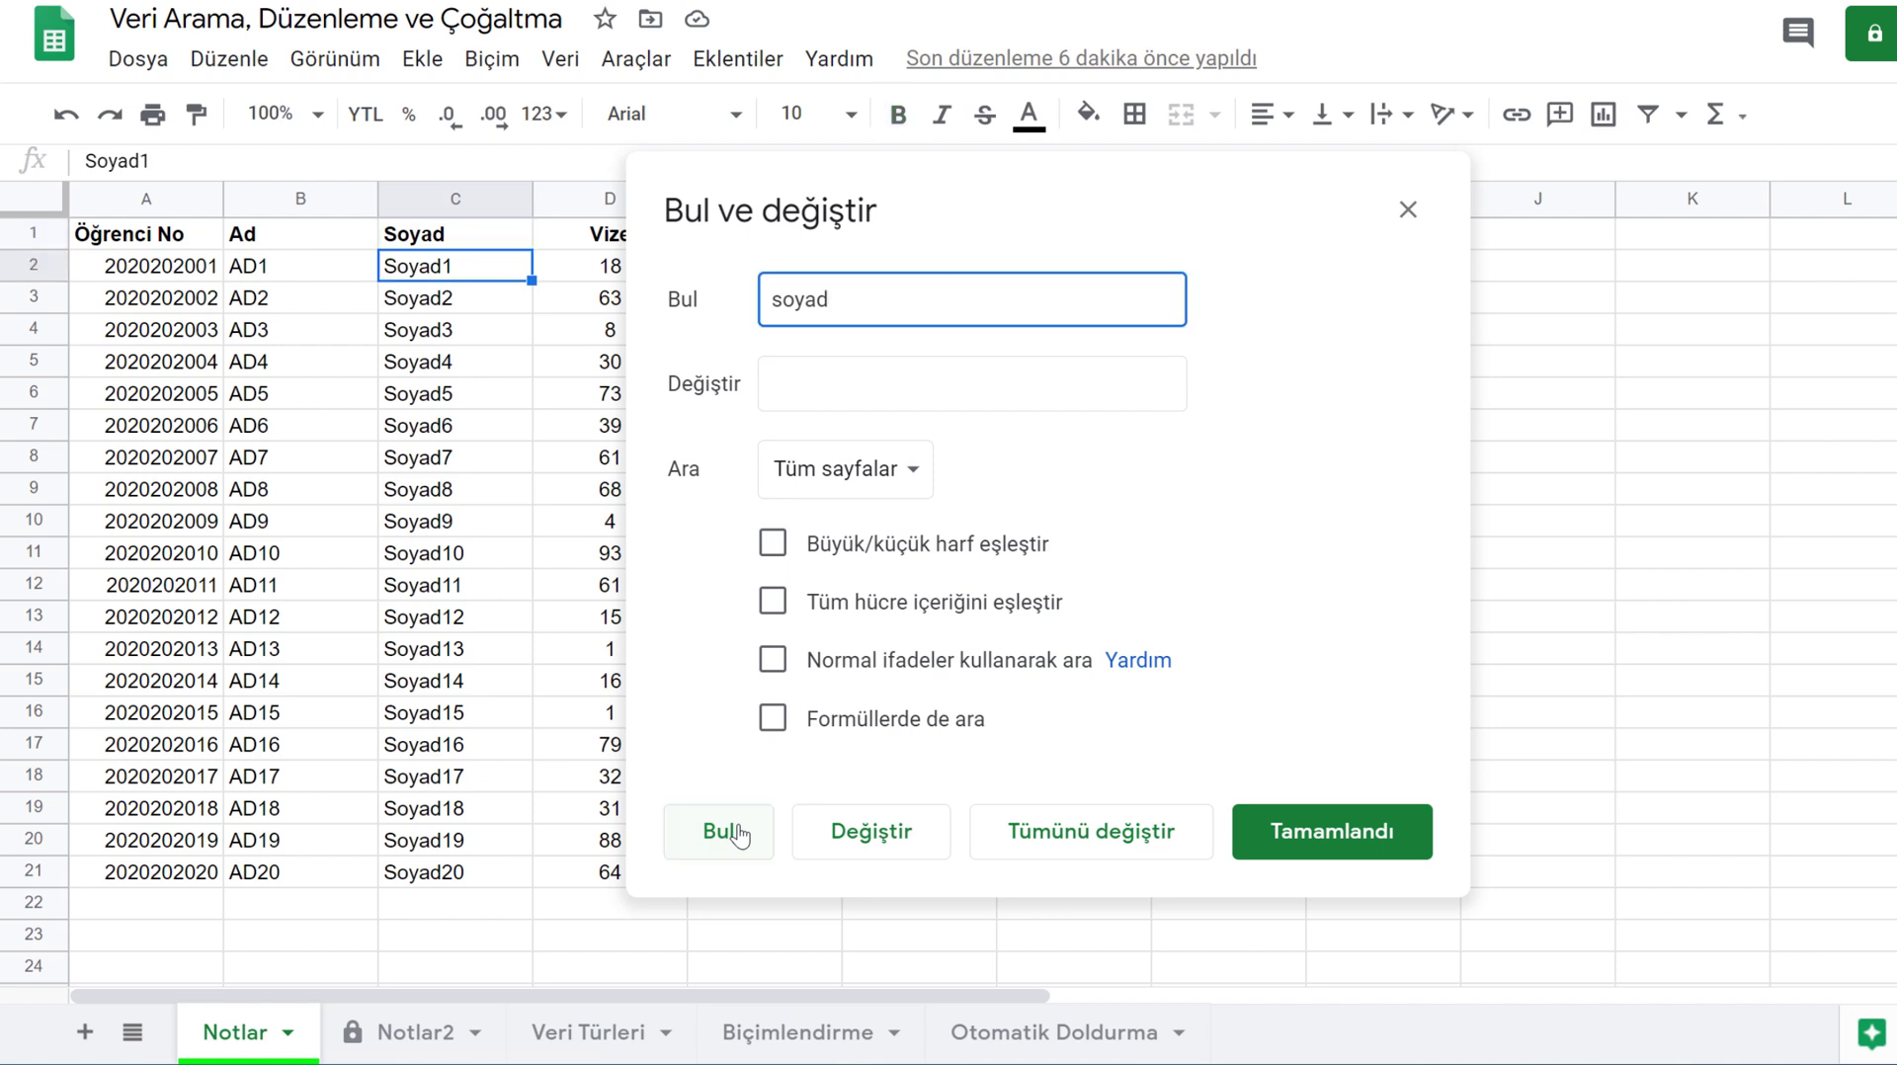
# Step: Limit the "soyad" search to the specific range Notlar!G1, enable case matching and run it
pyautogui.click(927, 370)
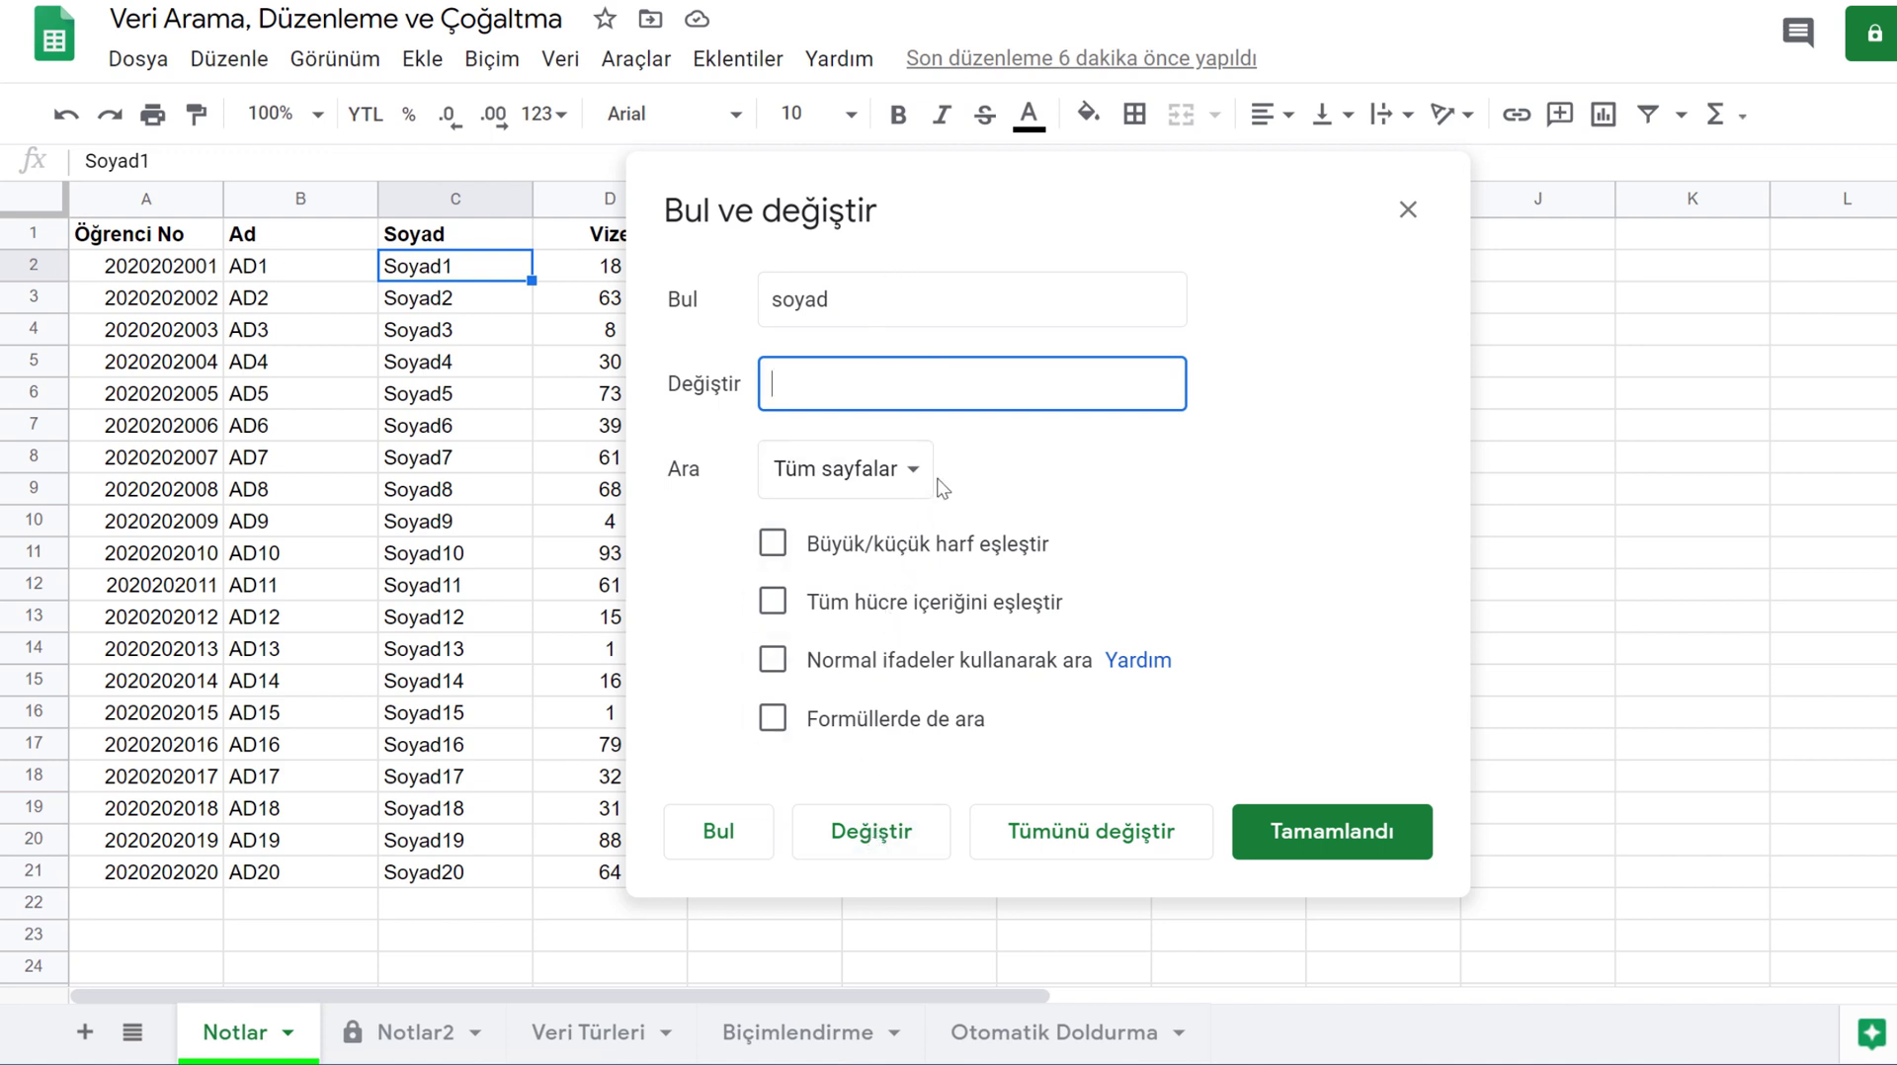
pyautogui.click(900, 478)
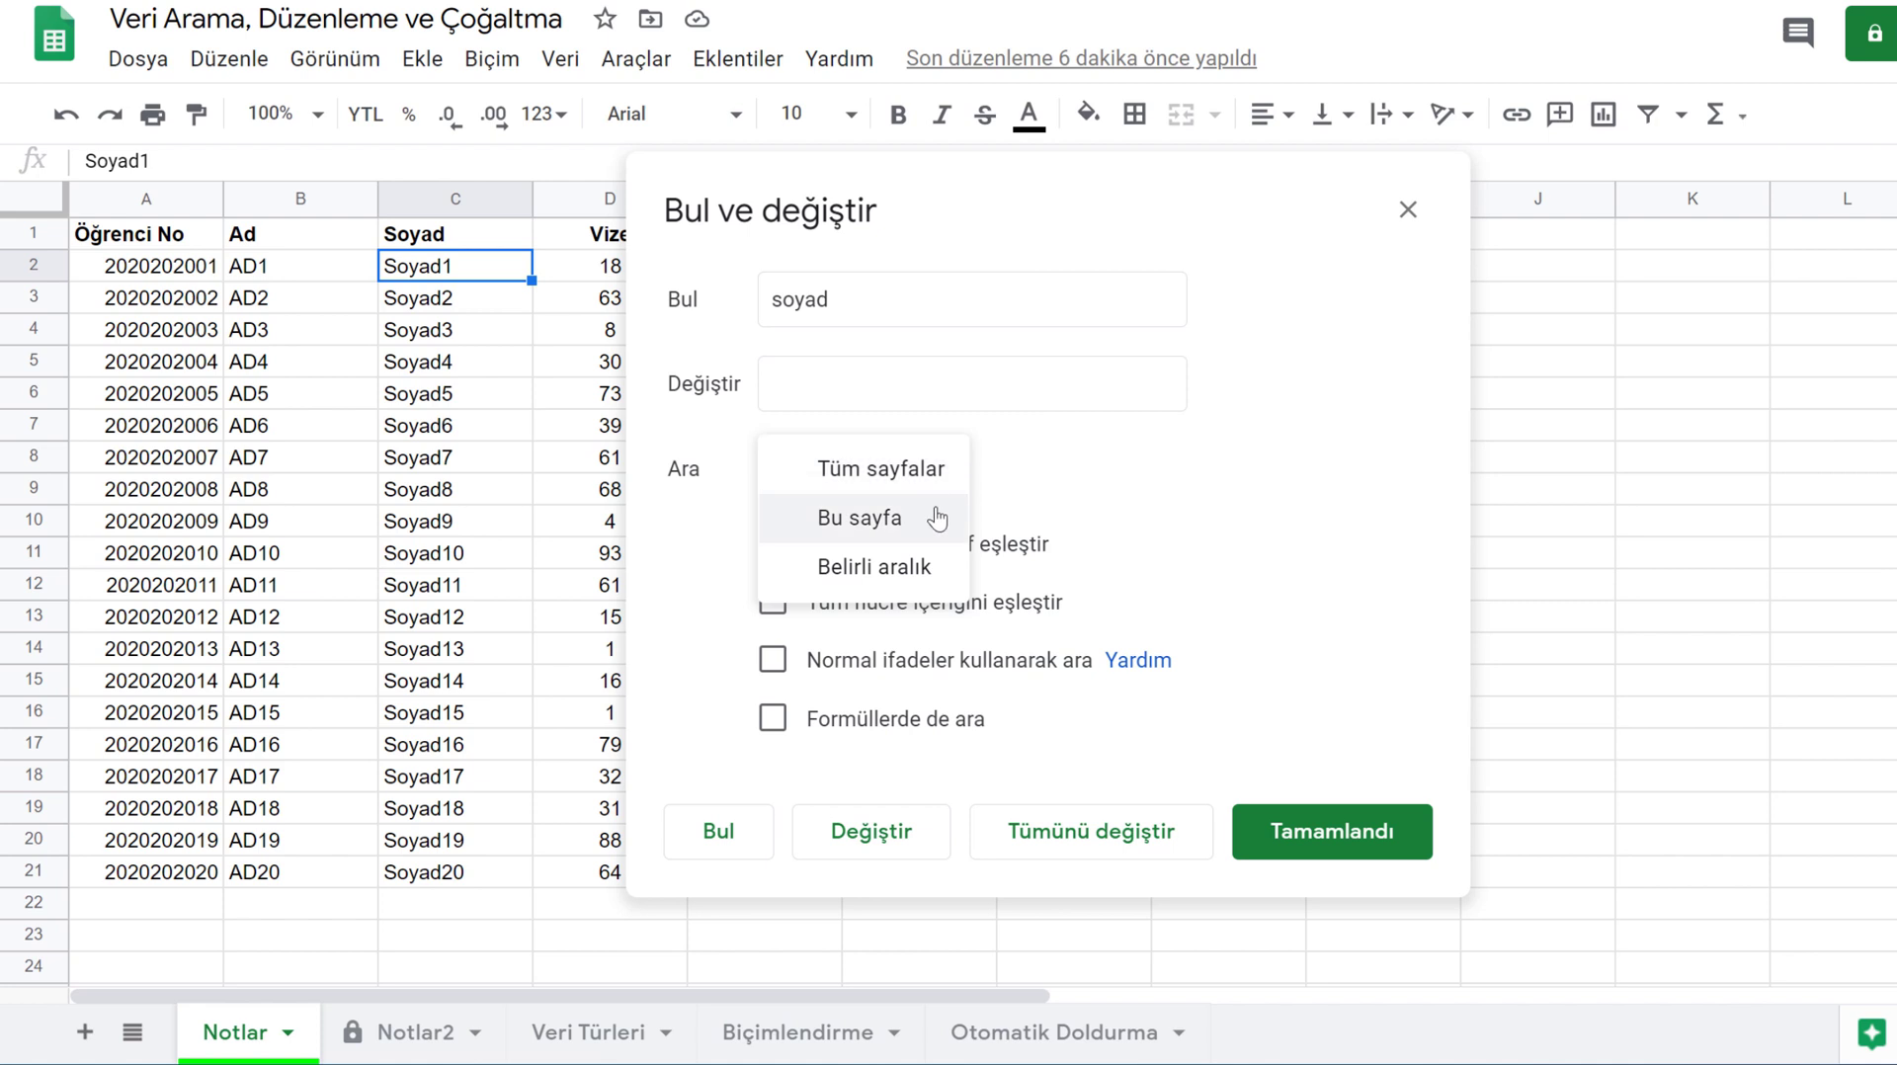
pyautogui.click(955, 573)
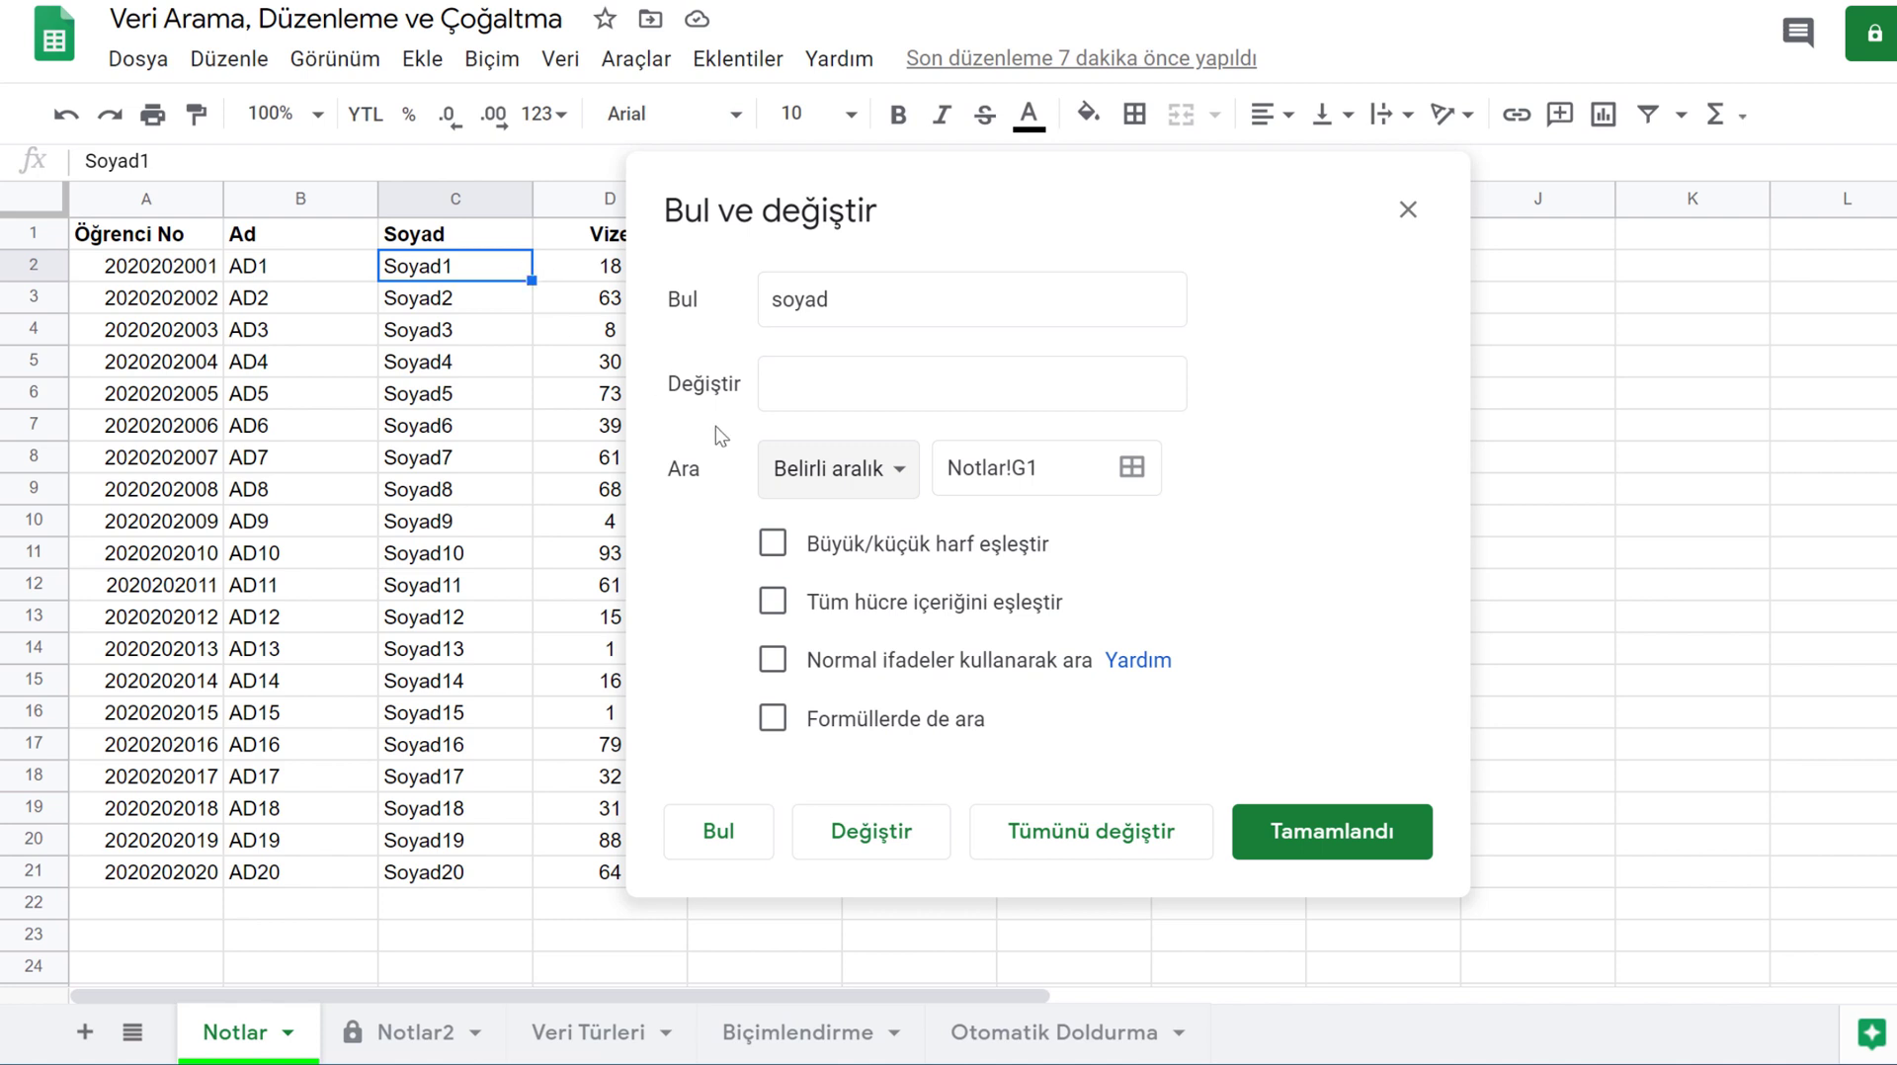
pyautogui.click(773, 544)
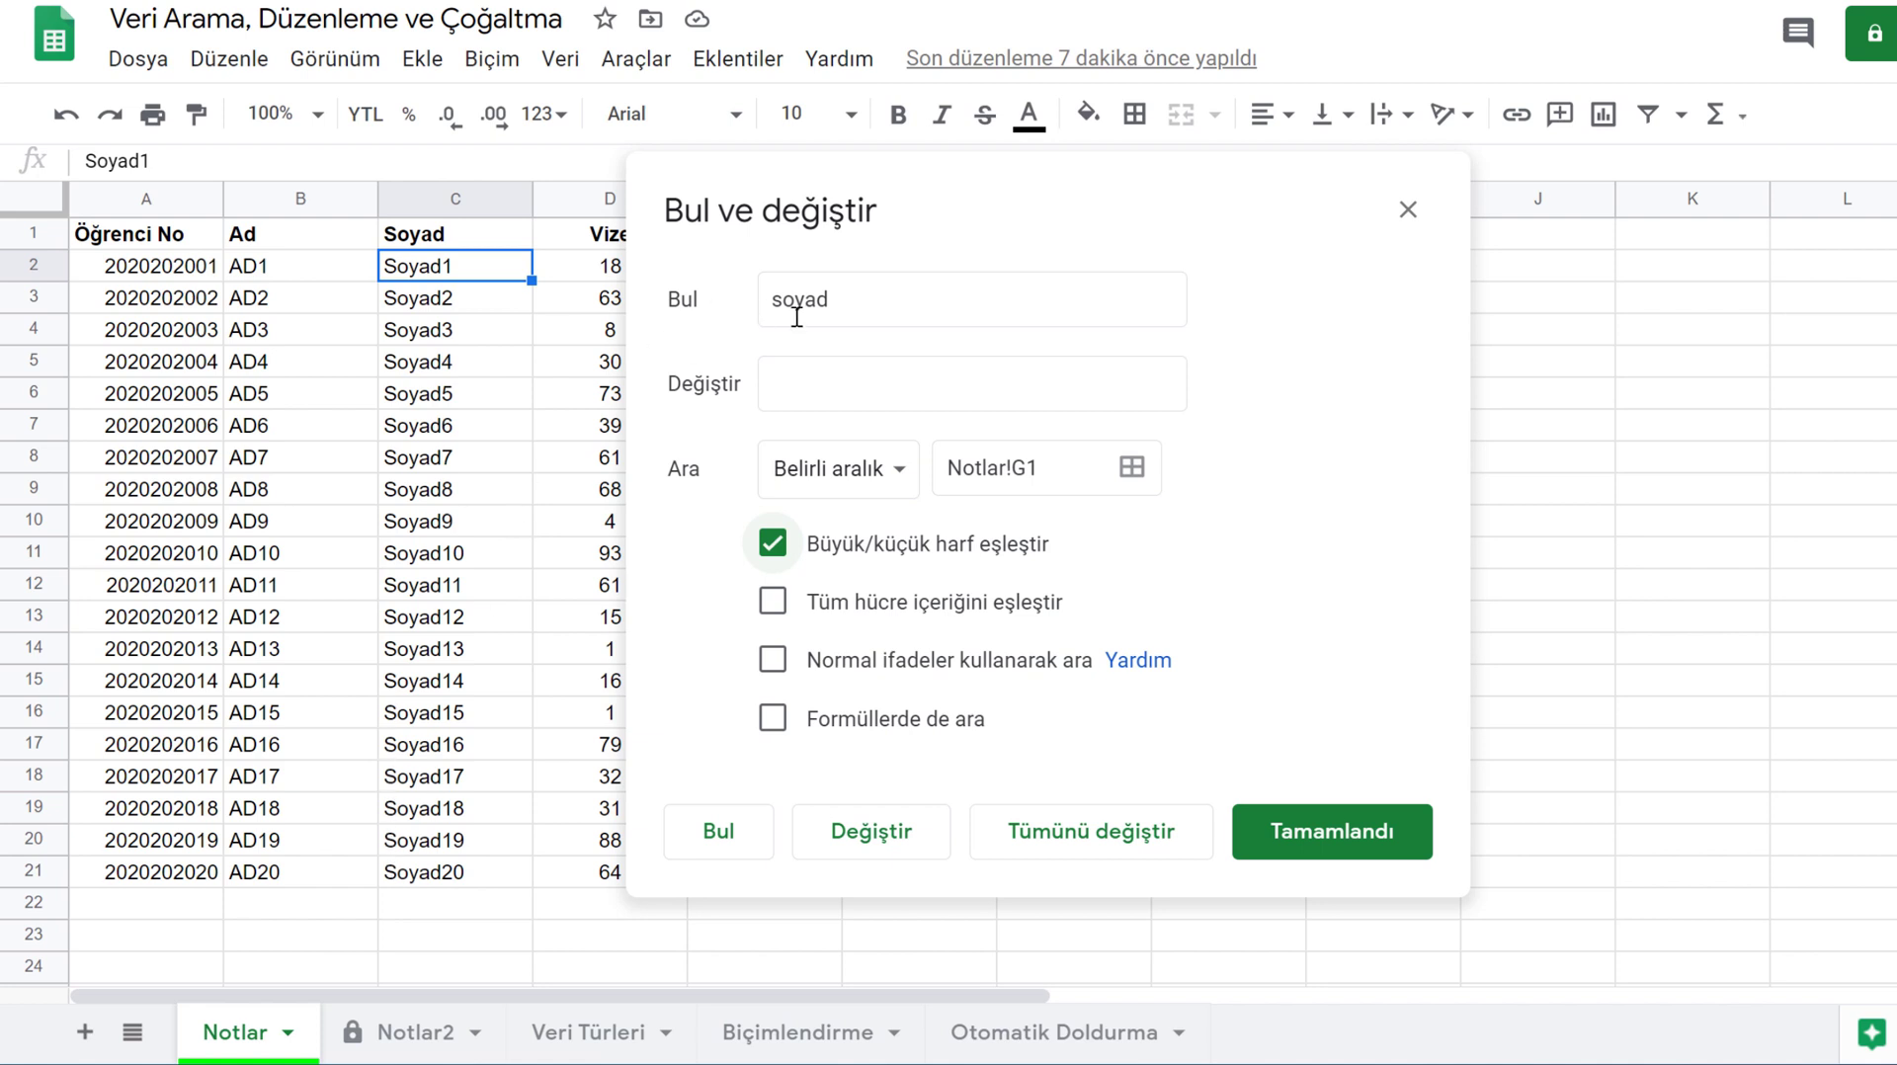
pyautogui.click(731, 836)
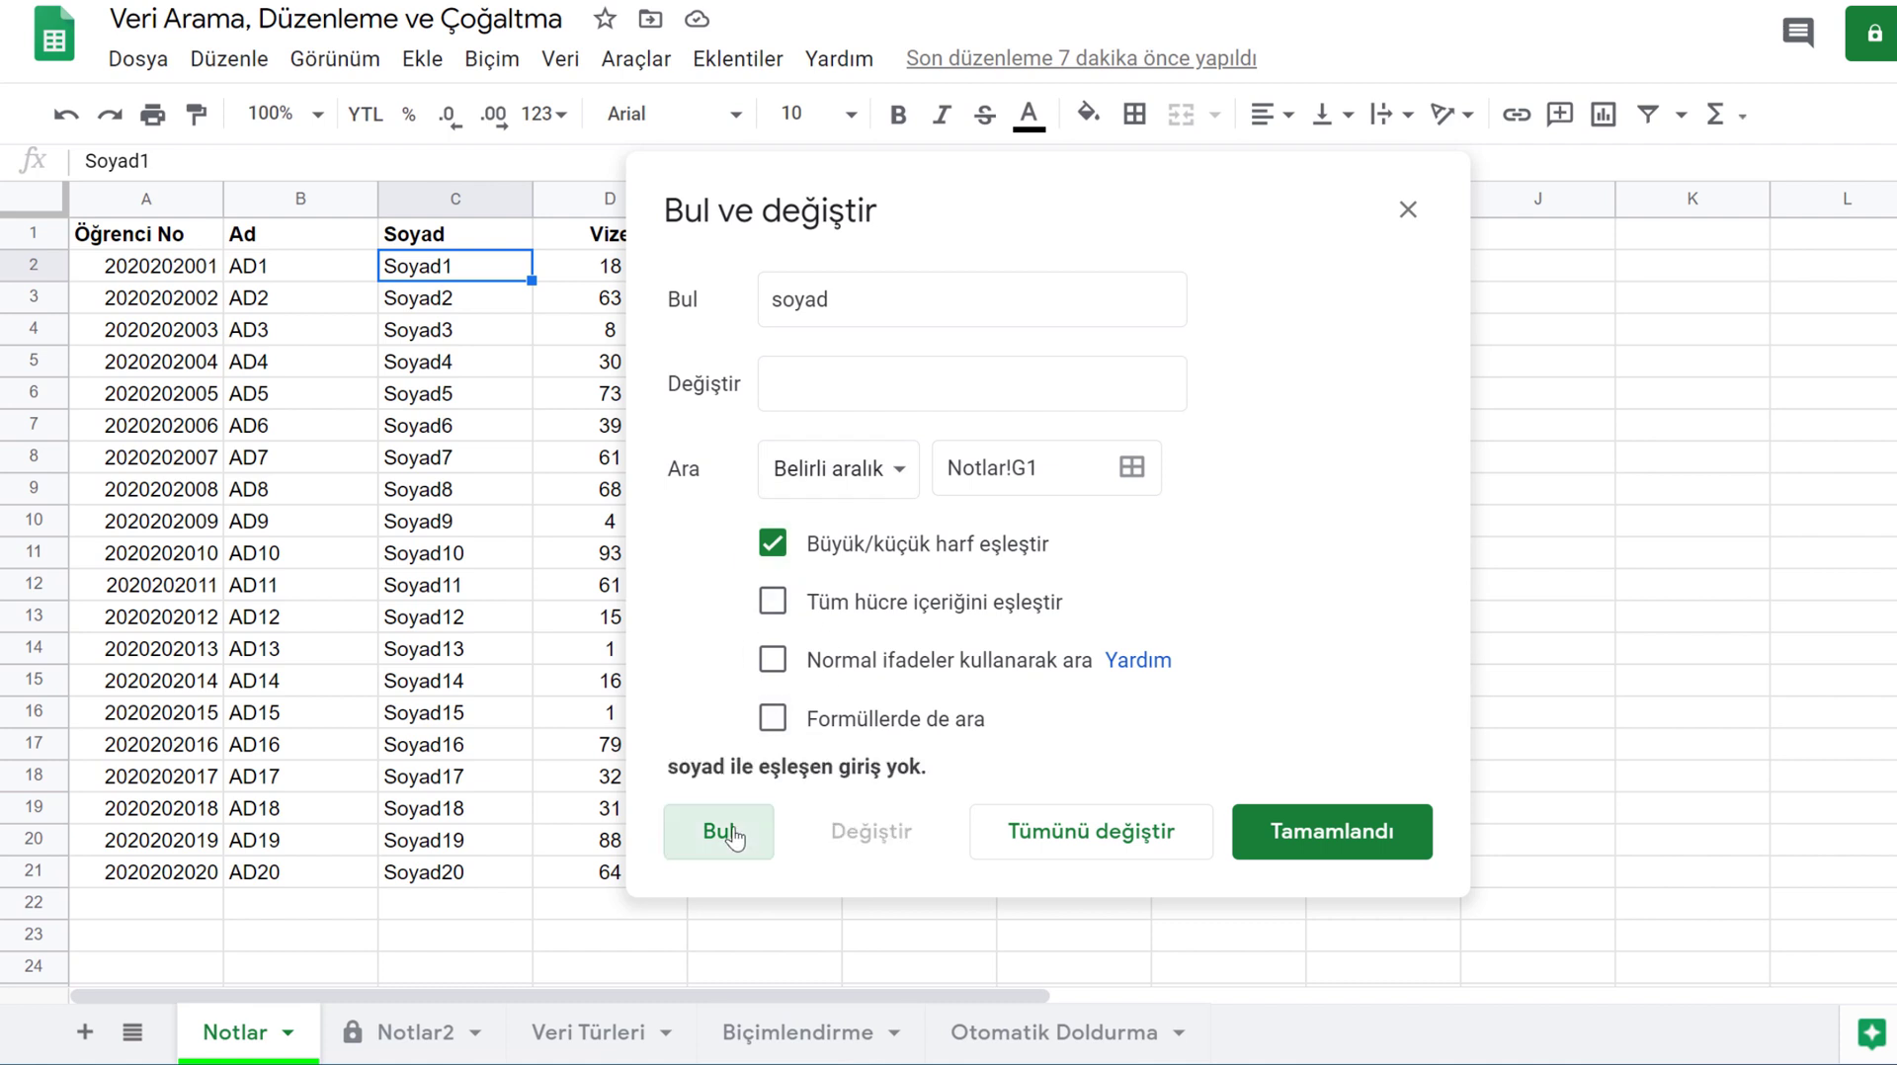
# Step: Widen the case-sensitive "soyad" search to all sheets, run it and close Find and replace
pyautogui.click(861, 472)
pyautogui.click(870, 370)
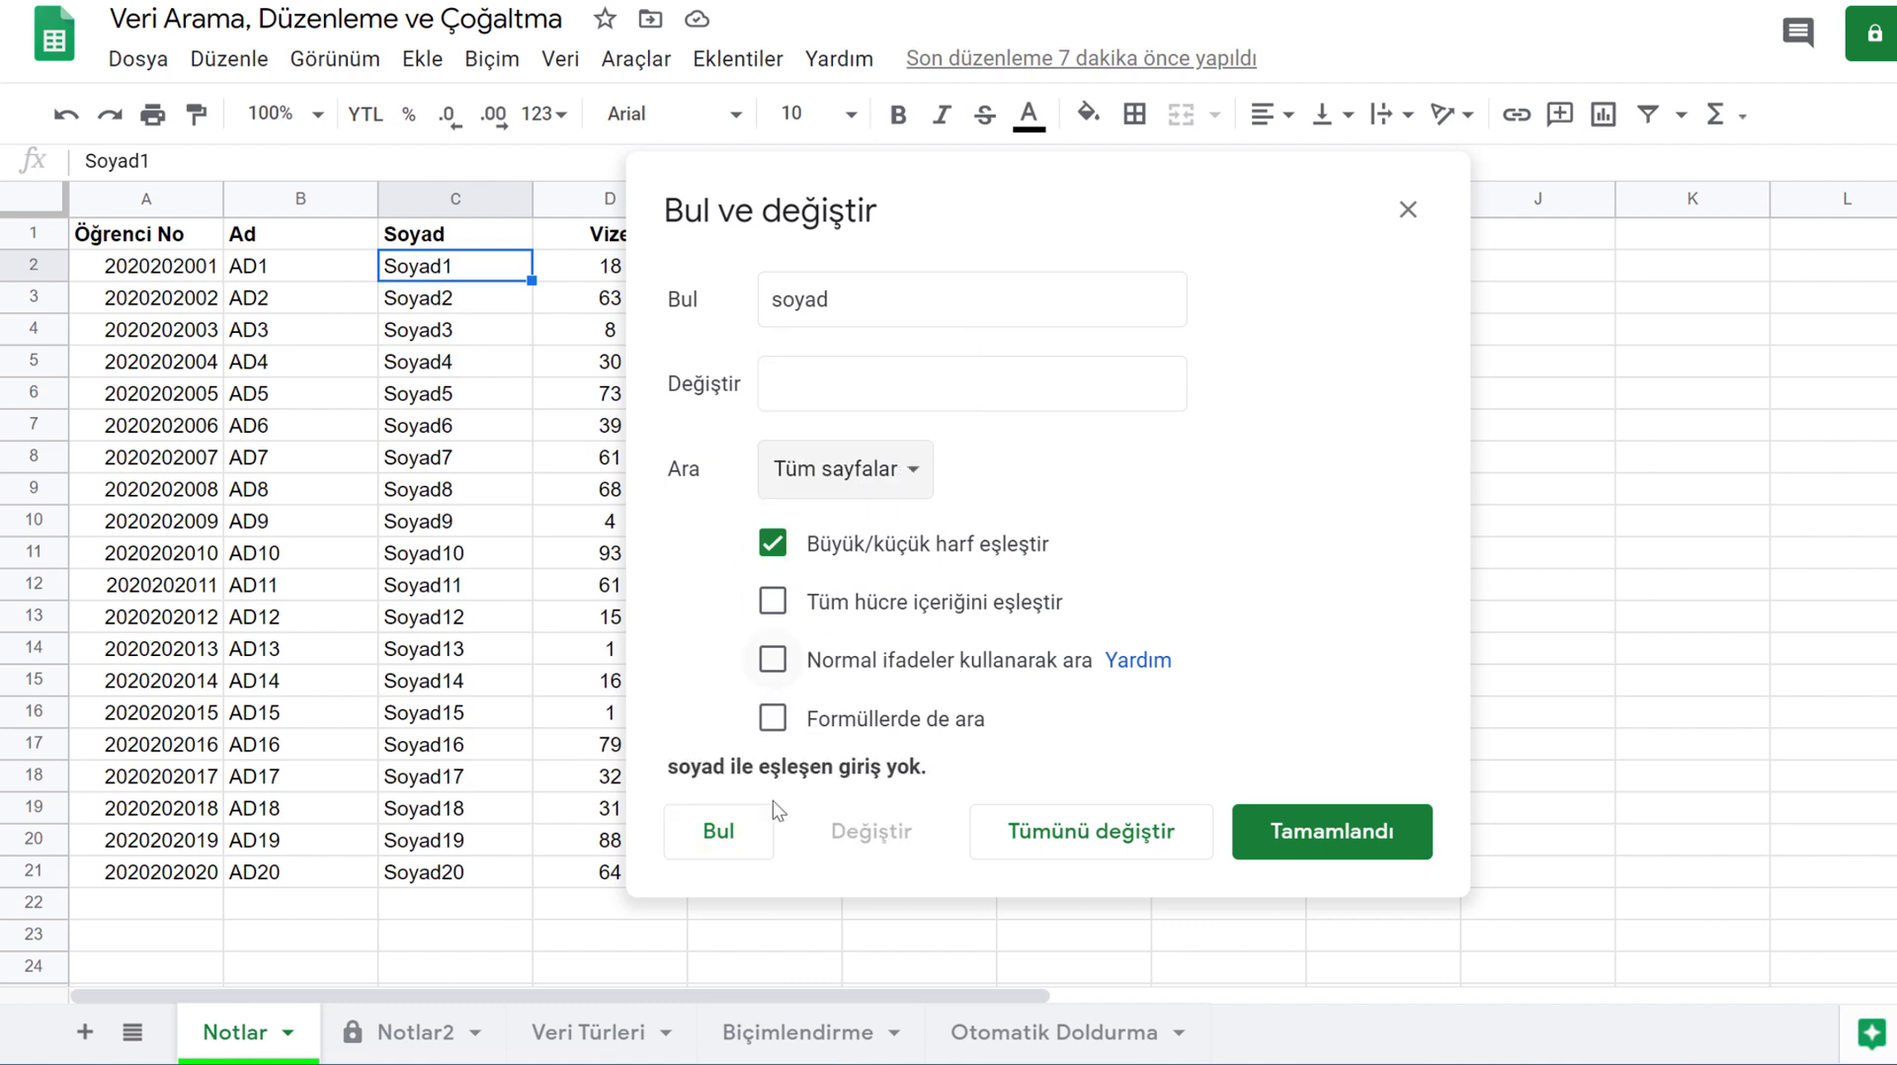
pyautogui.click(720, 836)
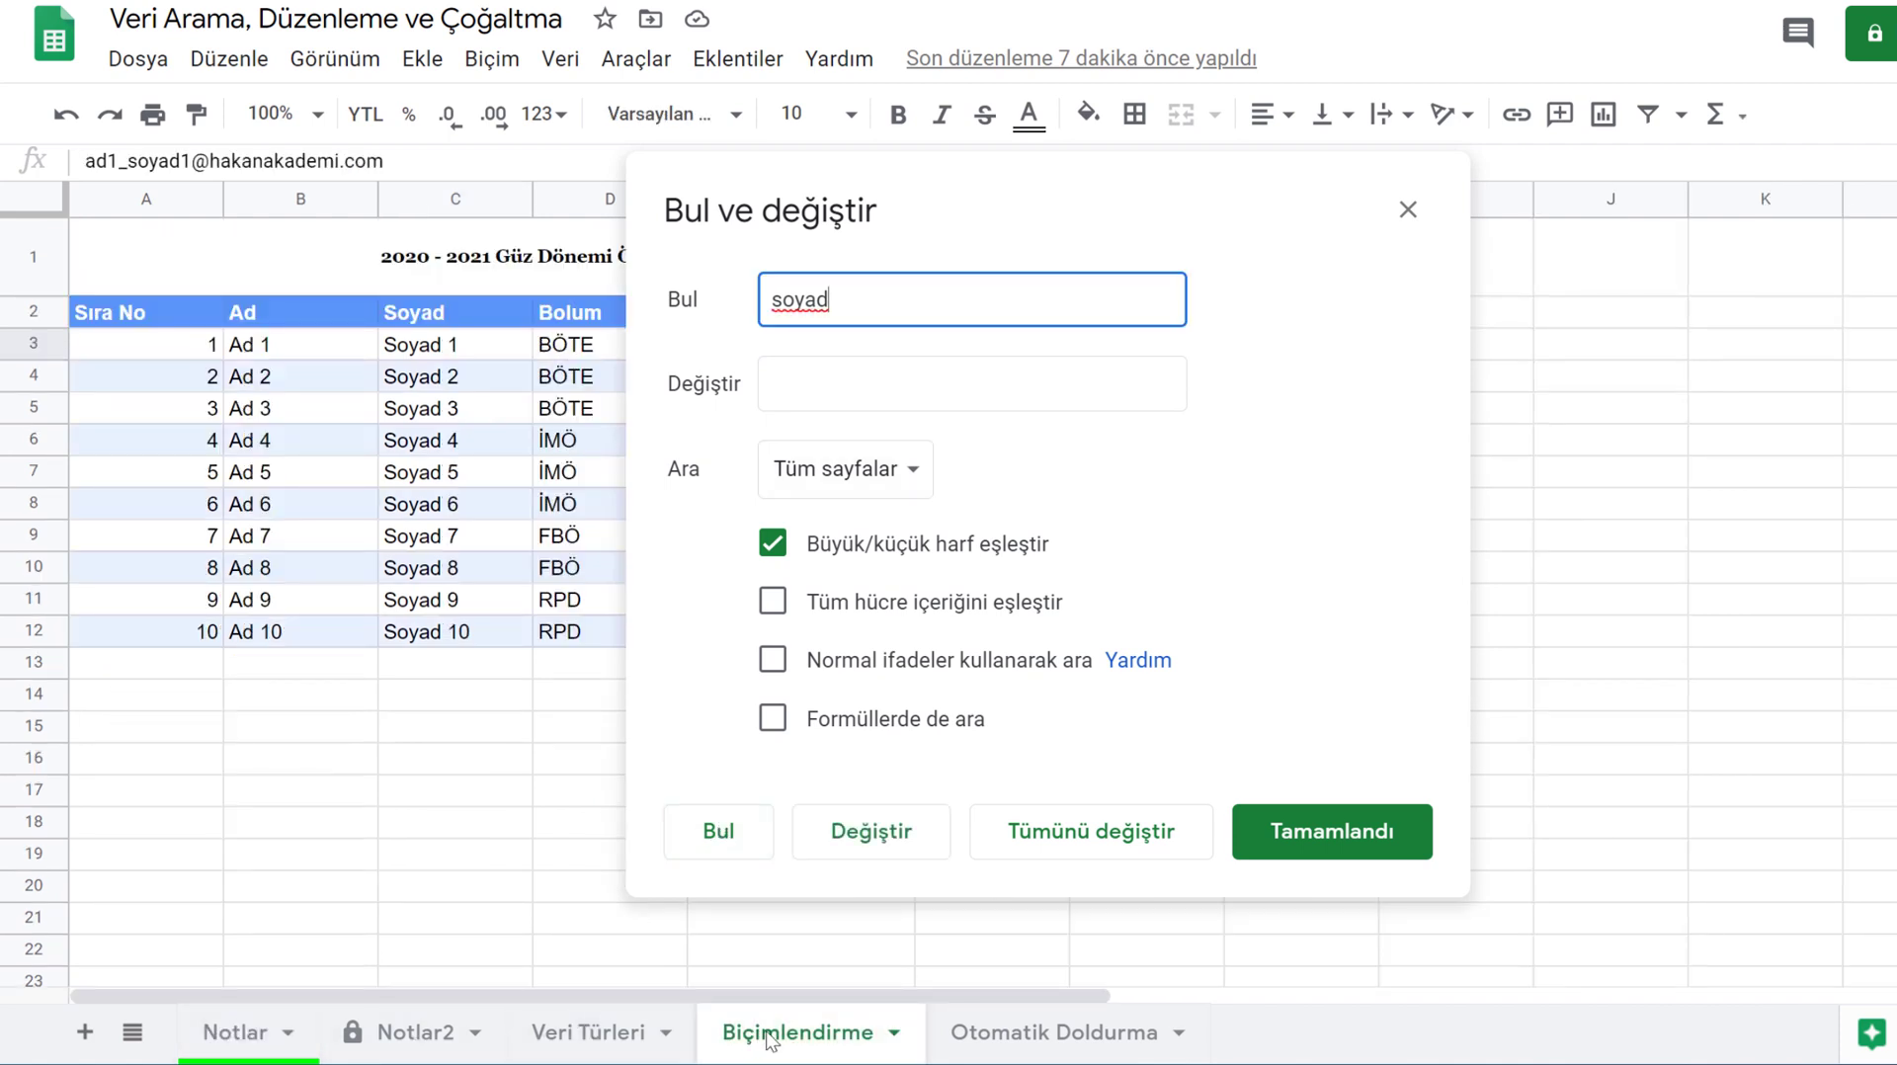
pyautogui.click(1408, 210)
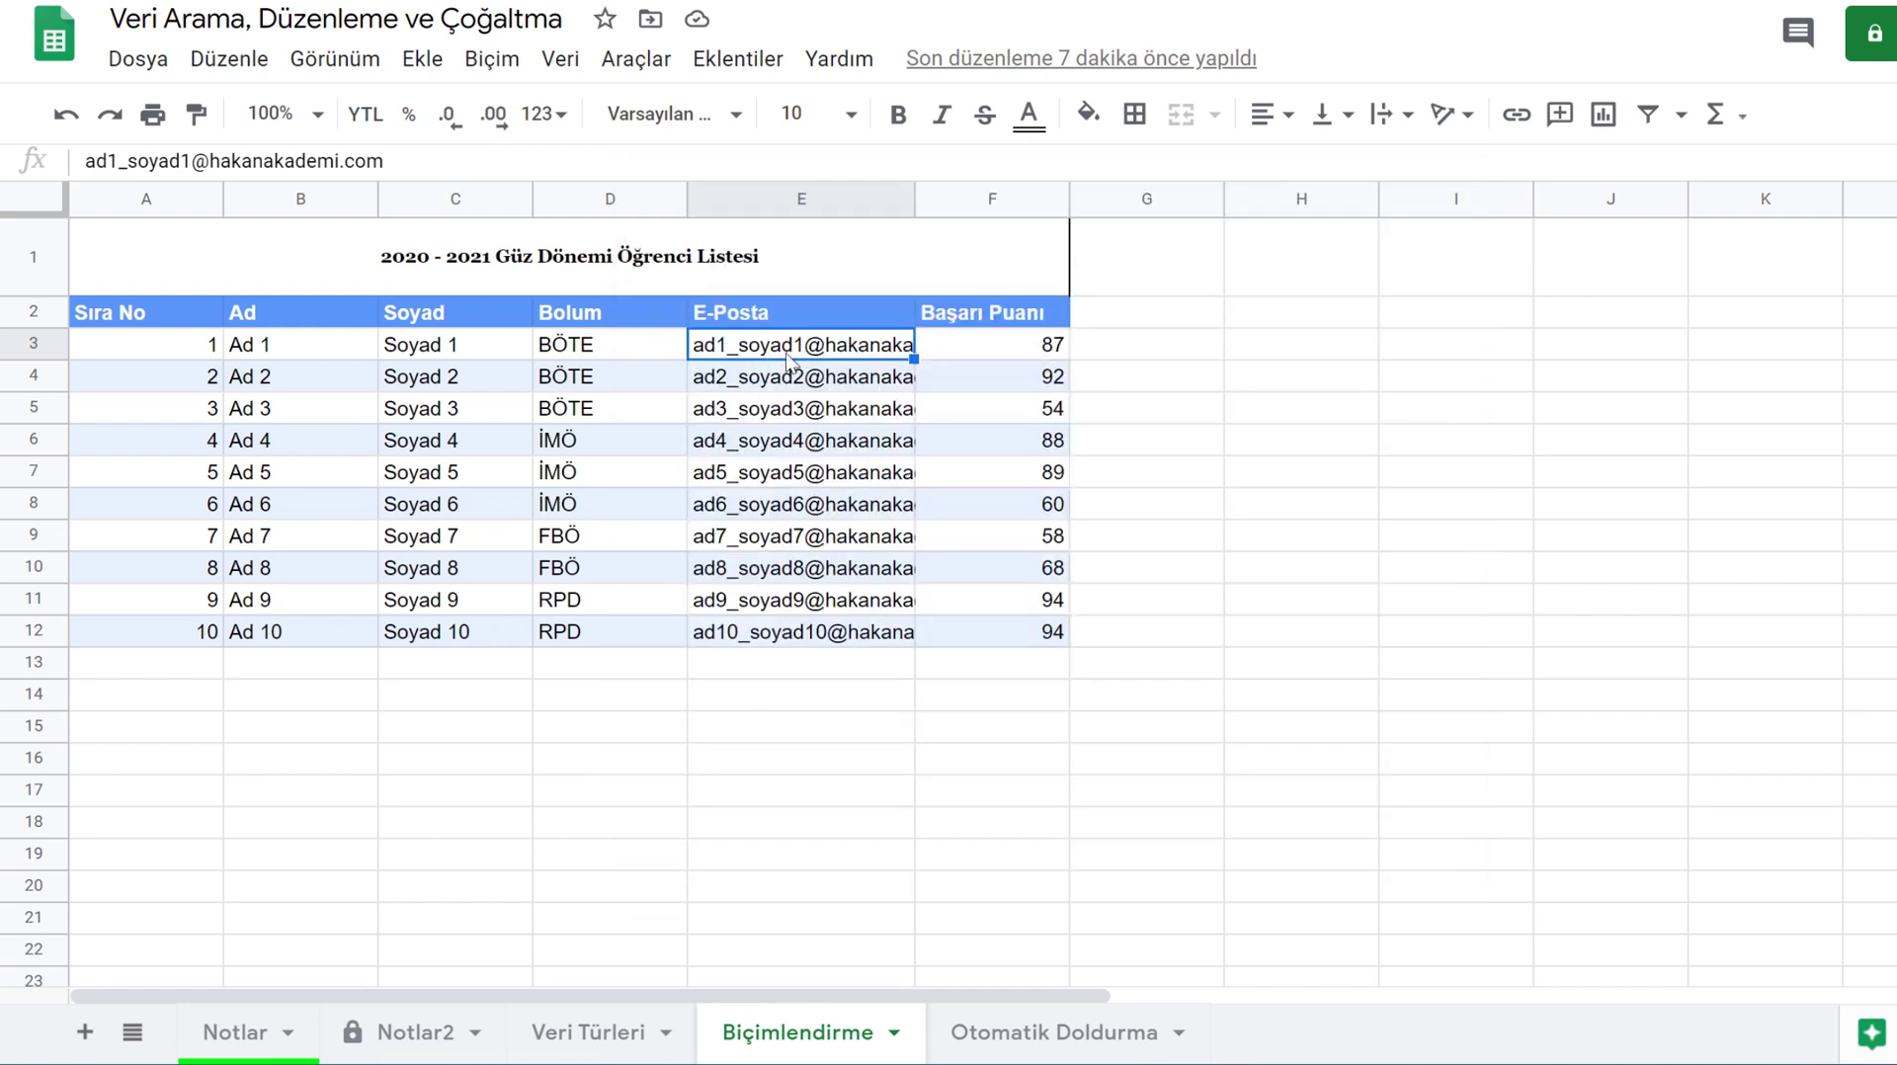
# Step: Return to cell A1 of the Notlar sheet, search all sheets for "soyad" matching entire cell contents, and cycle through every match
pyautogui.click(237, 1030)
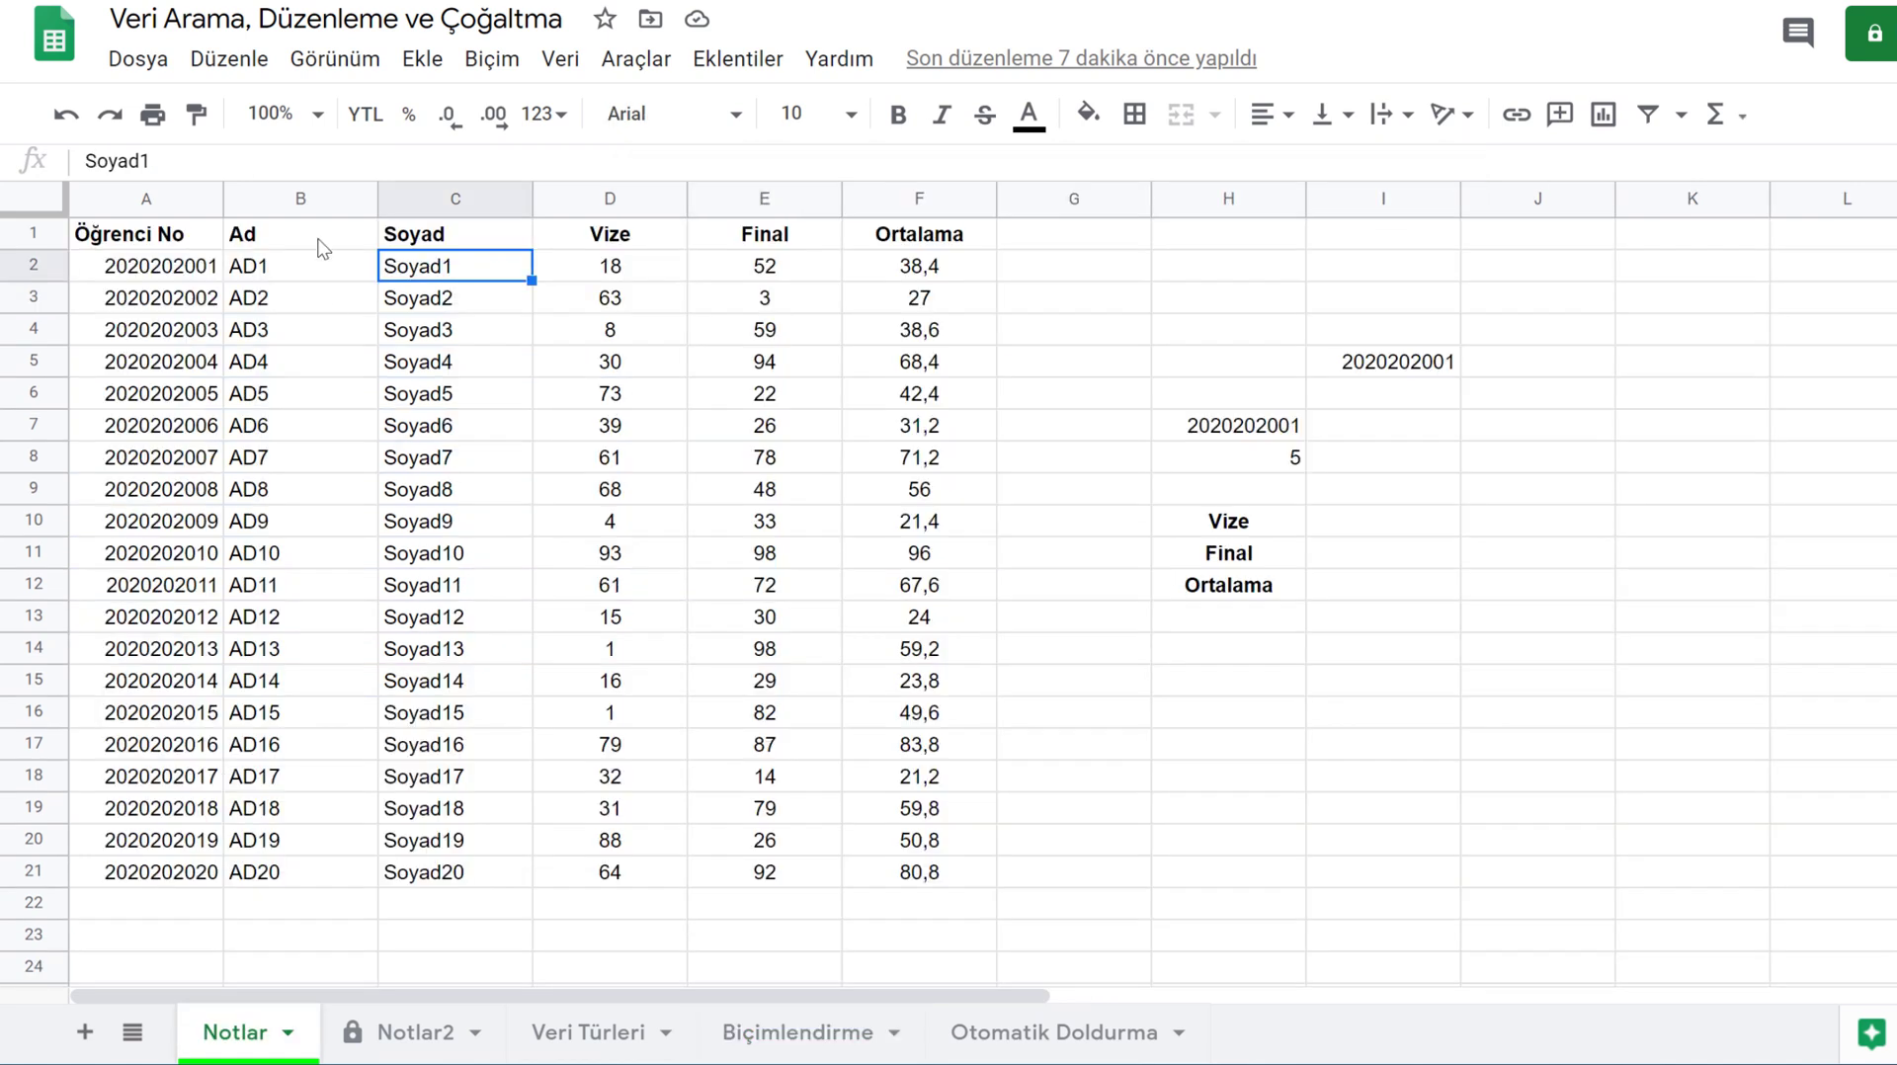
pyautogui.click(169, 239)
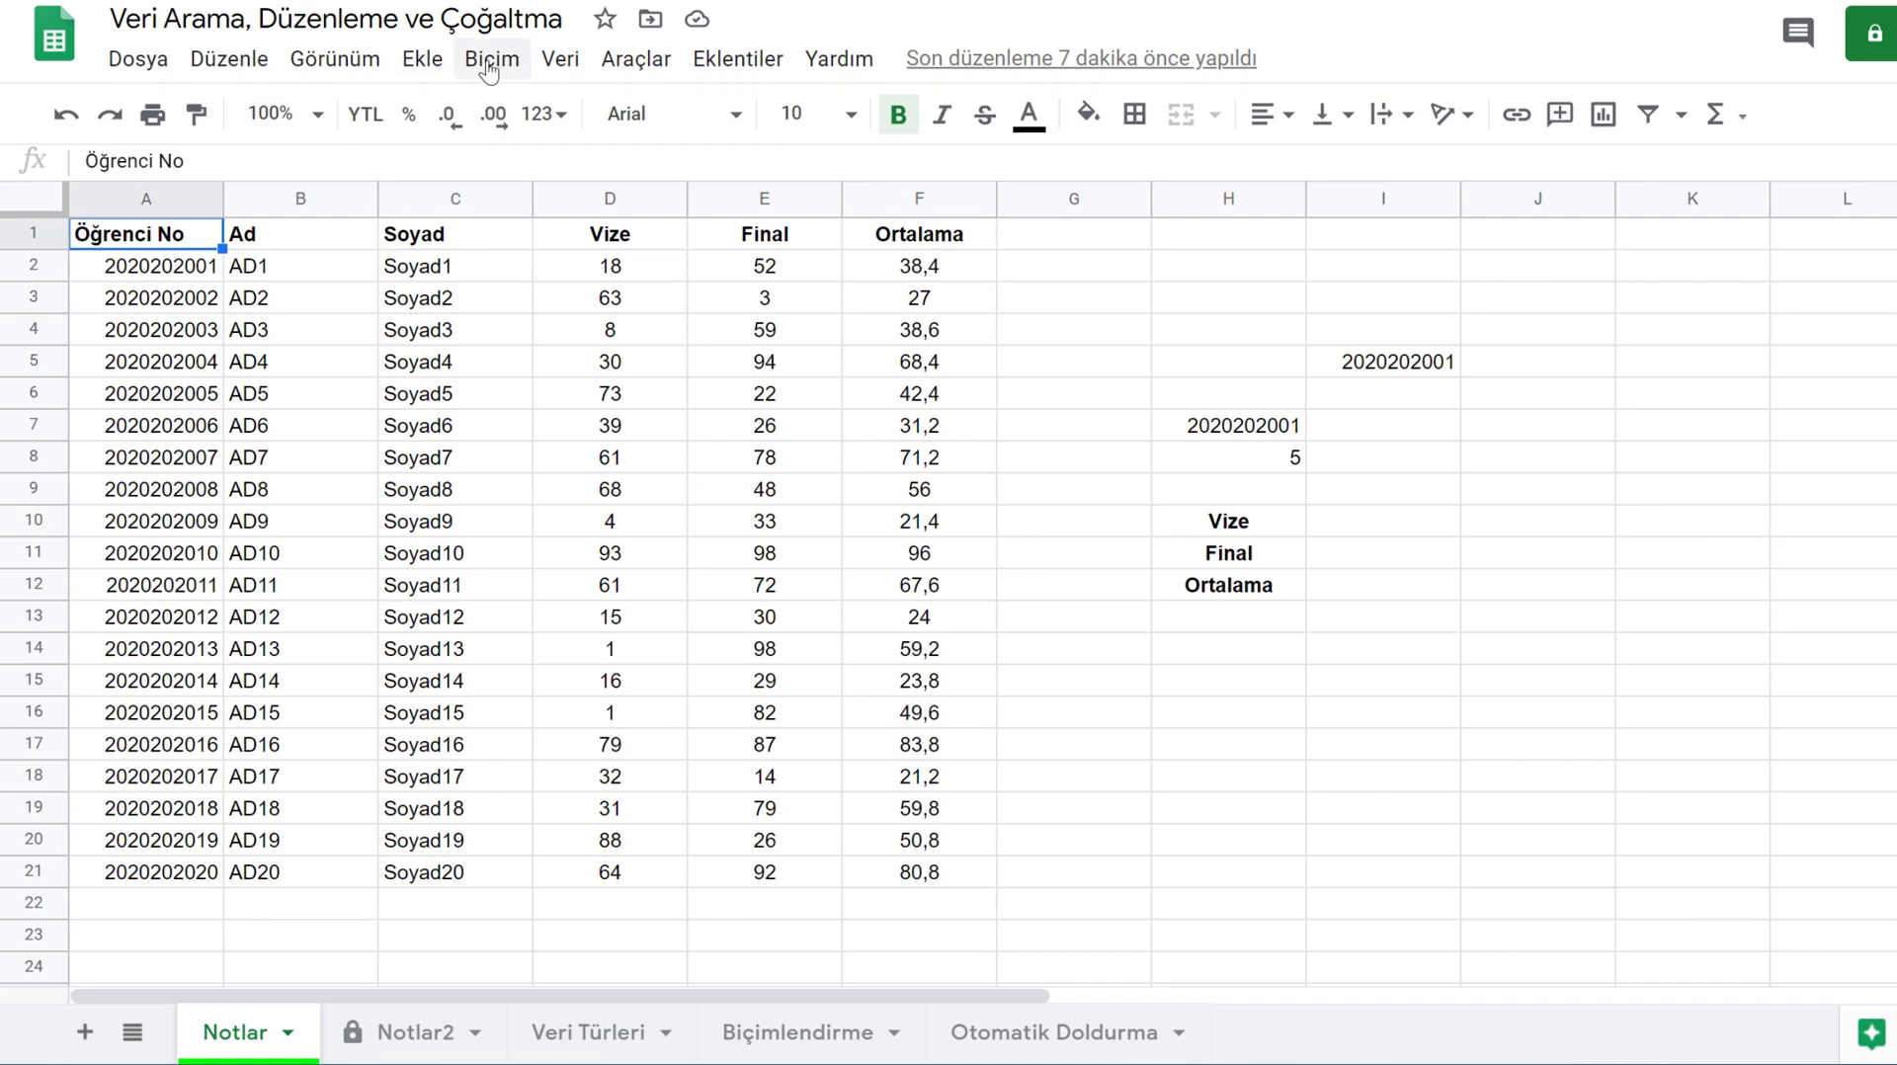
pyautogui.click(229, 59)
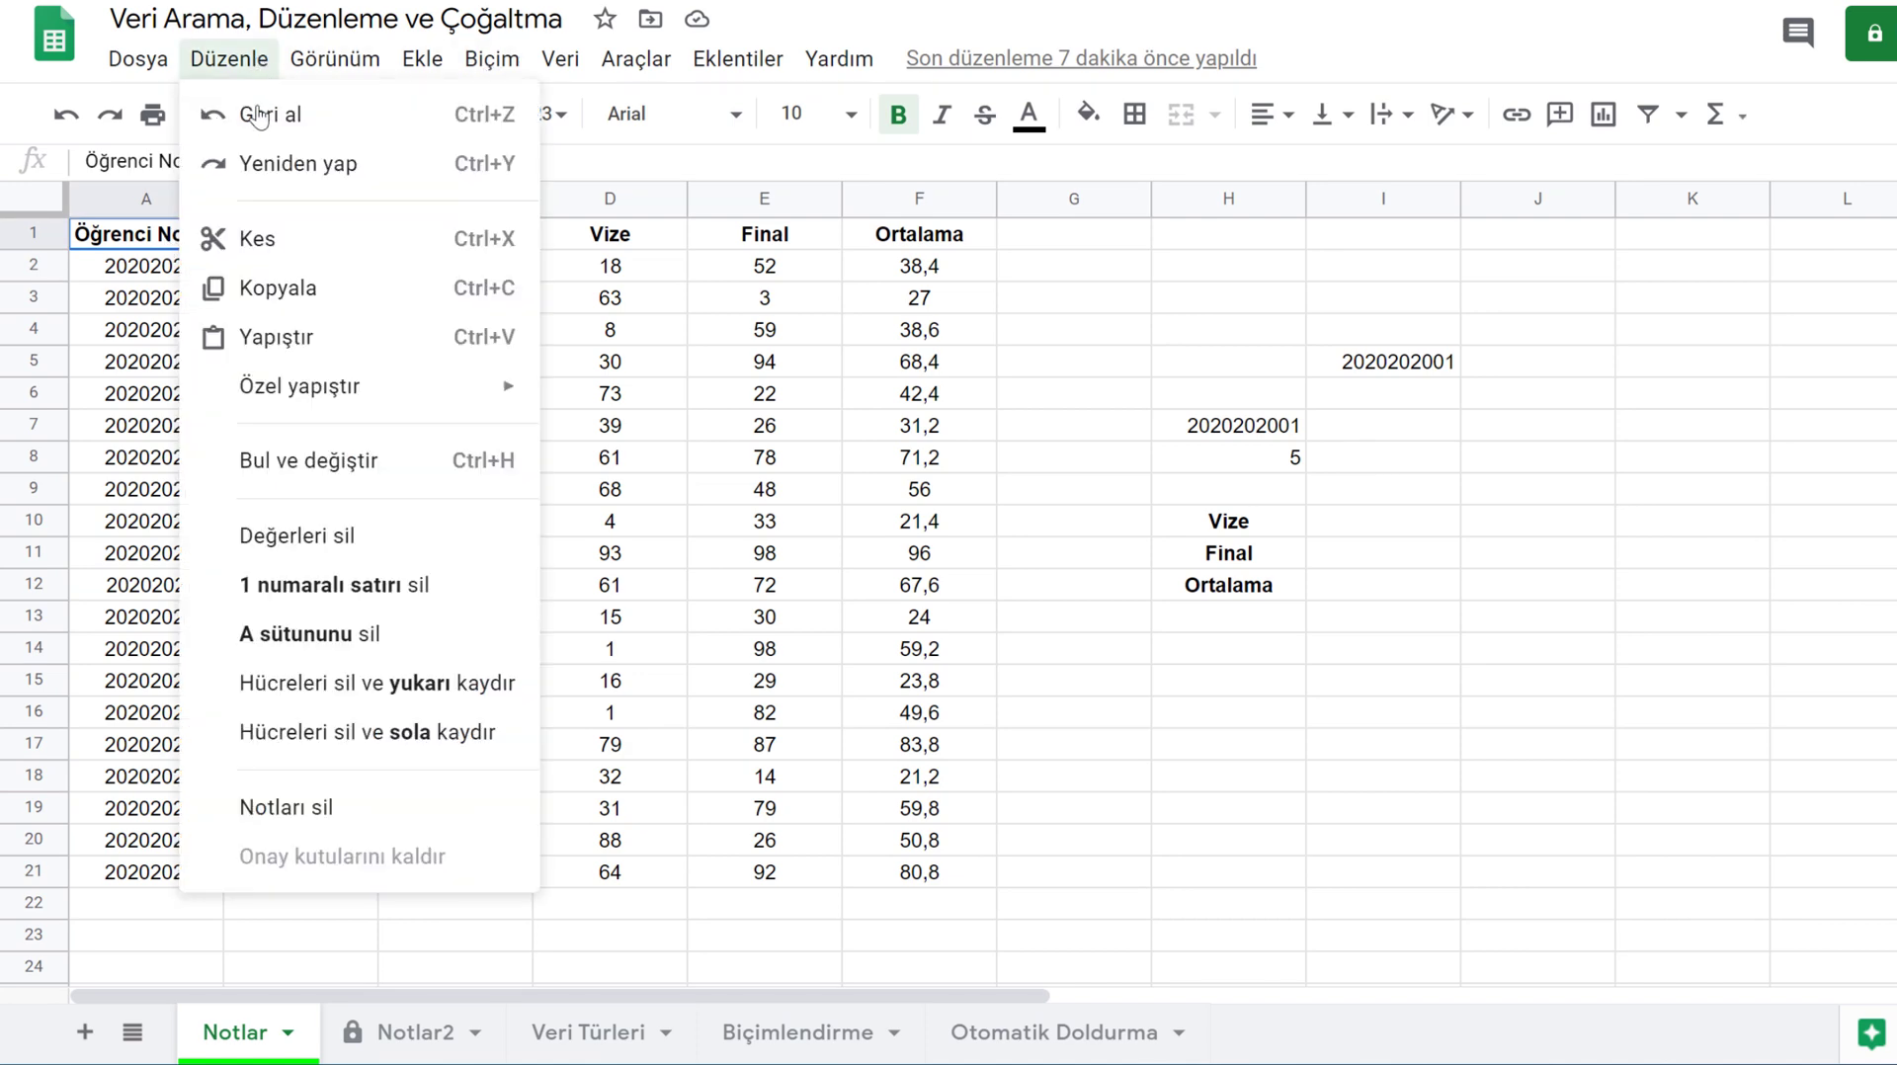
pyautogui.click(326, 462)
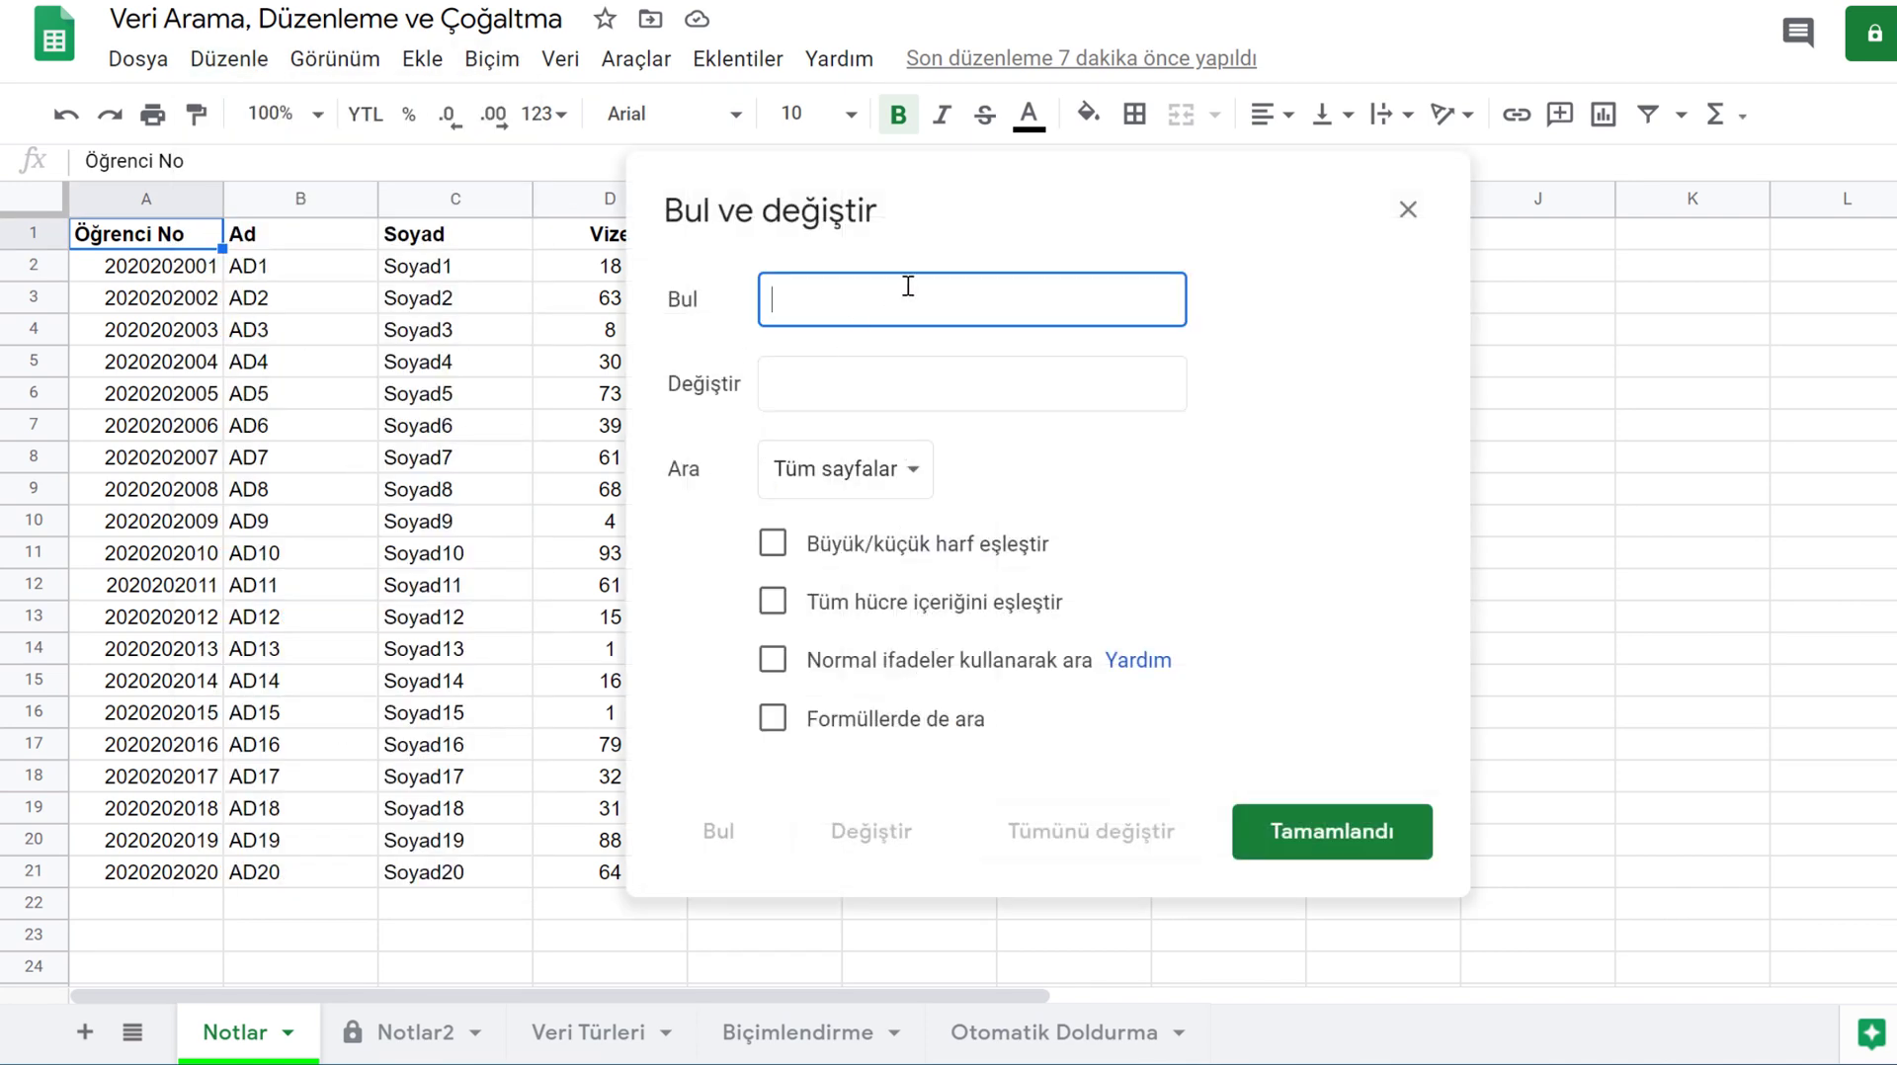
pyautogui.write('soyad')
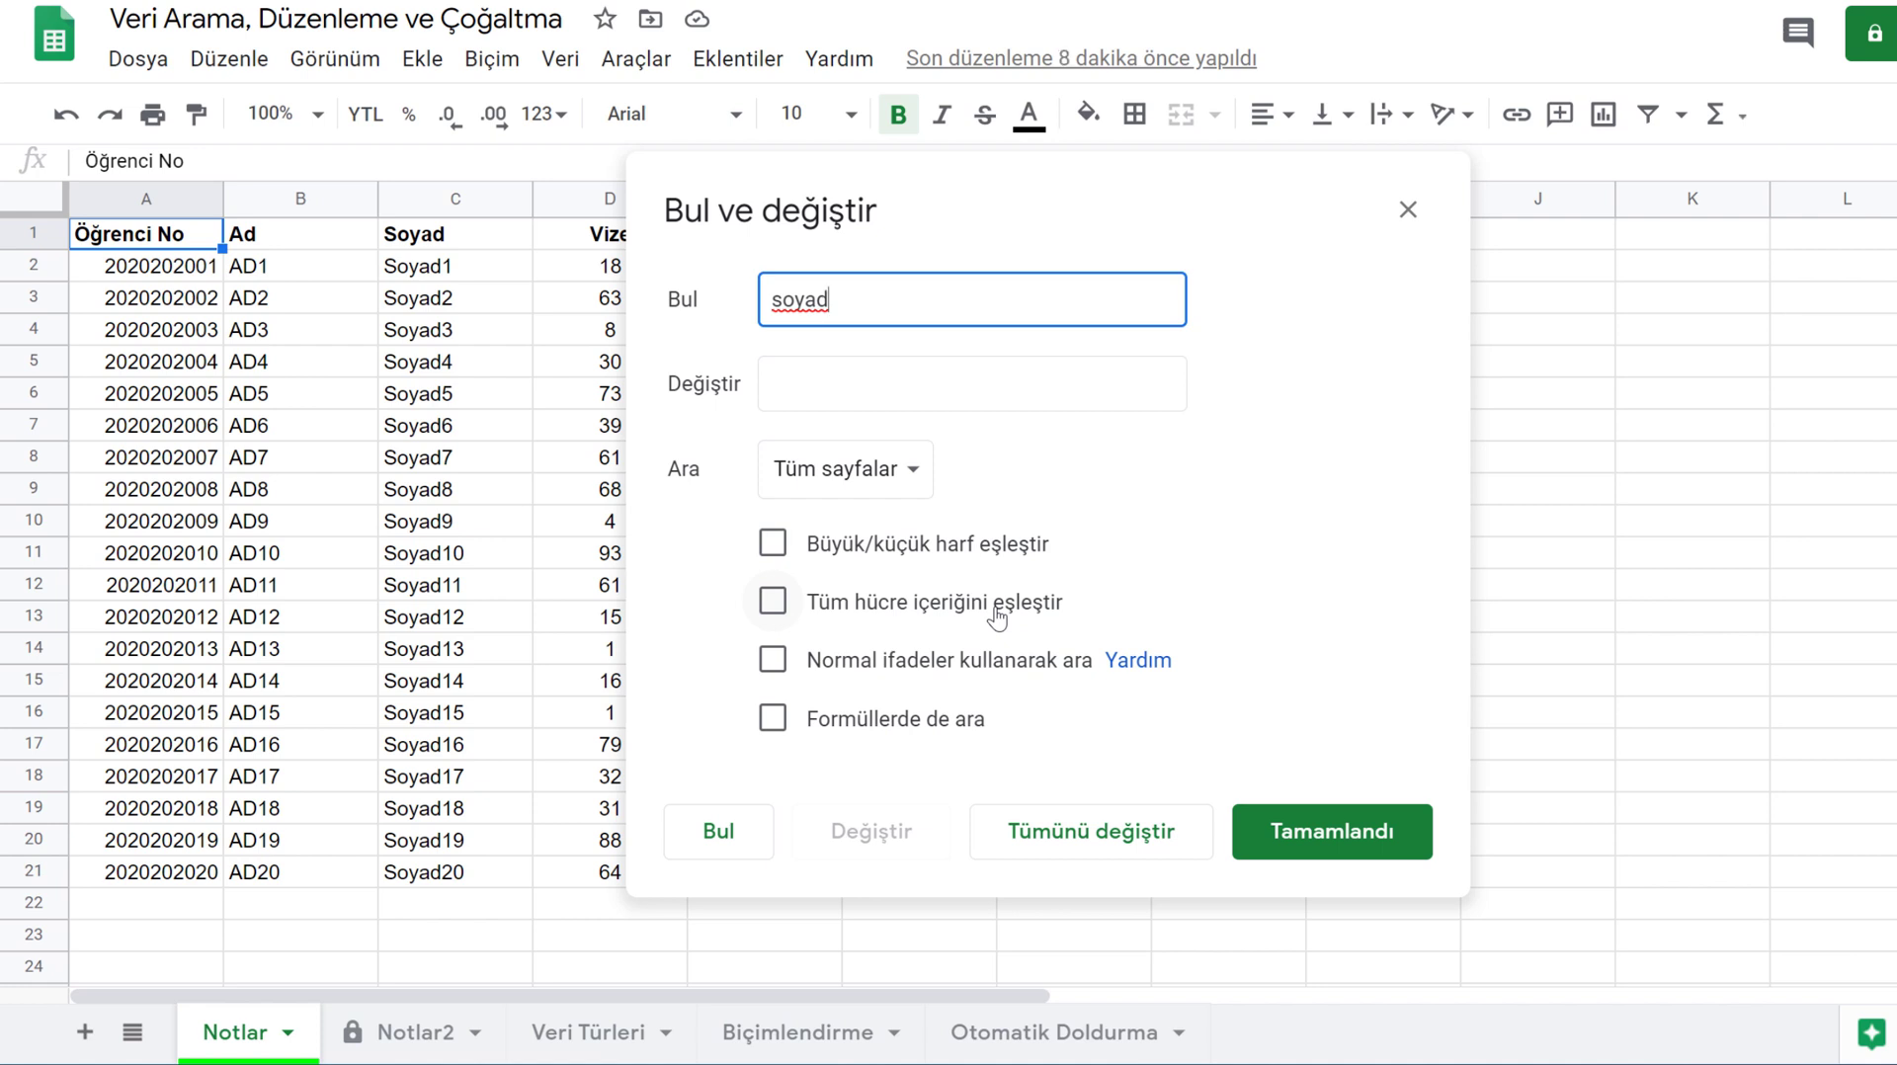
pyautogui.click(997, 618)
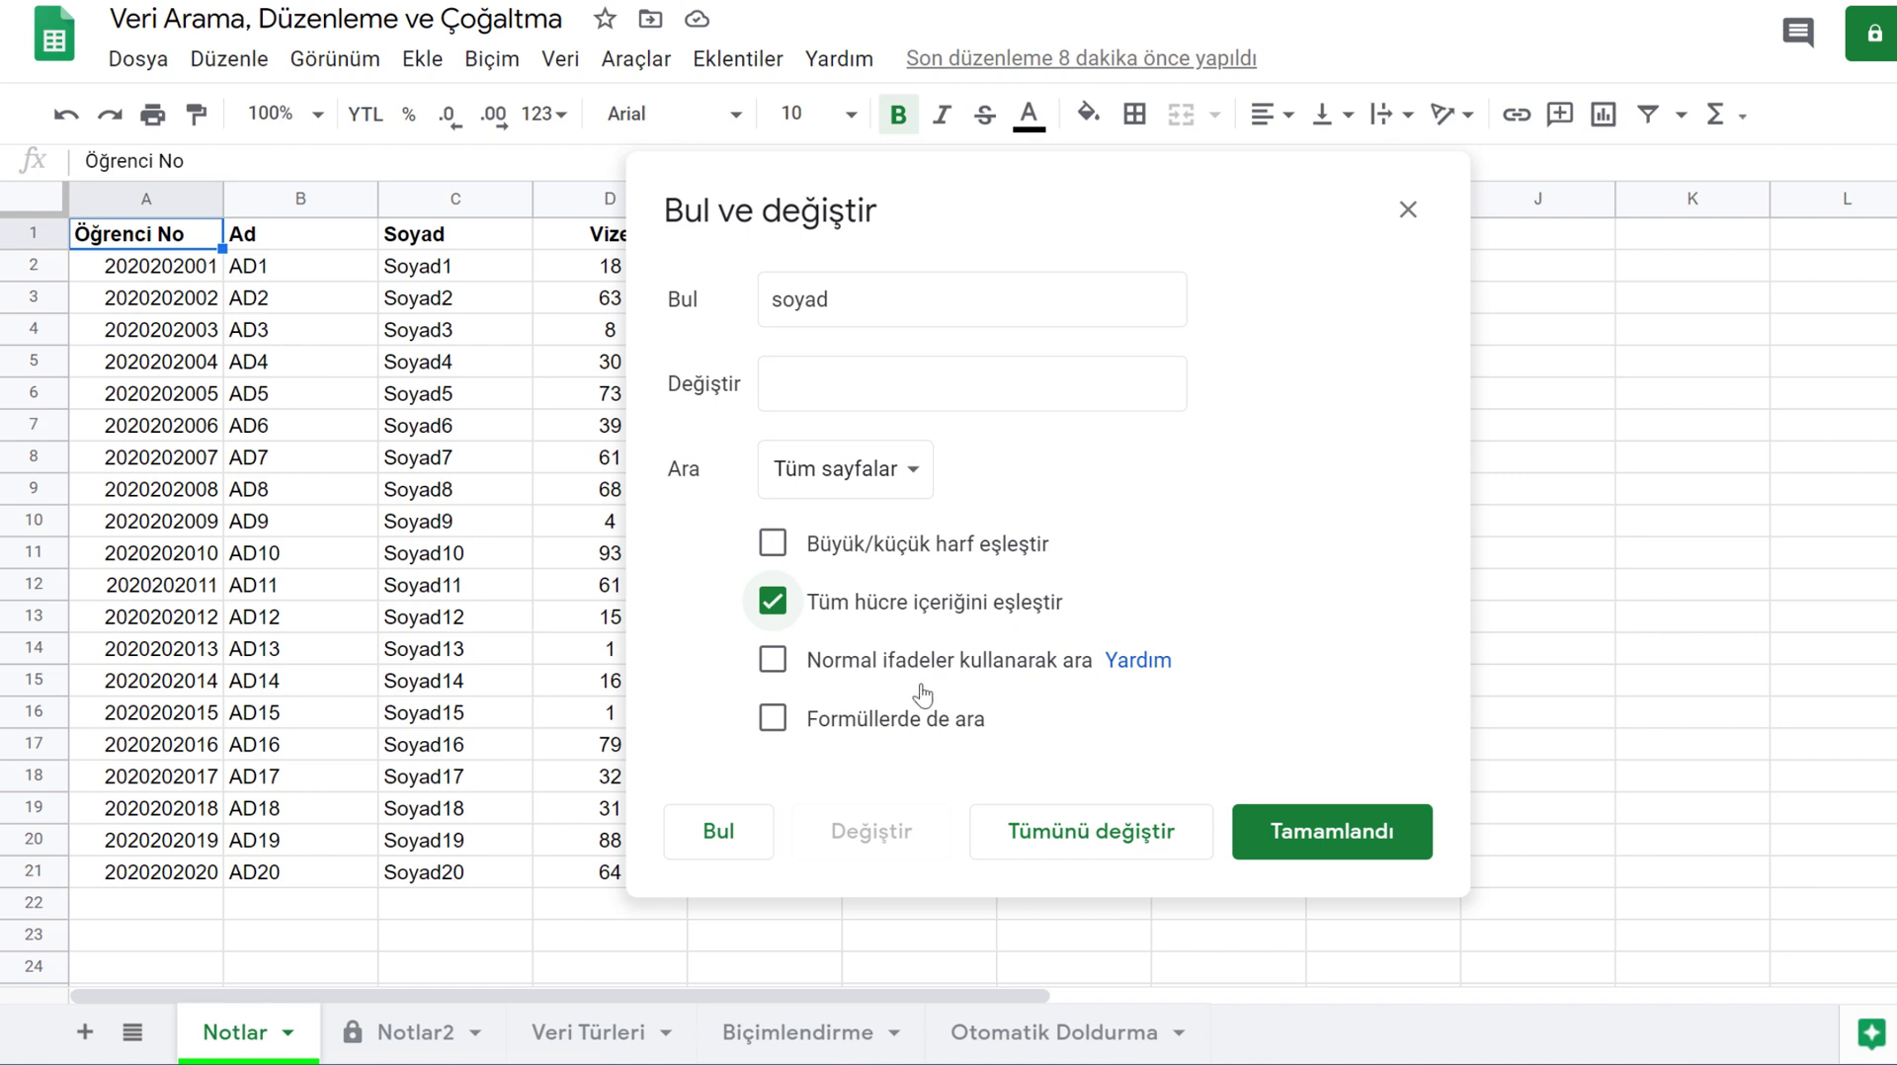
pyautogui.click(753, 835)
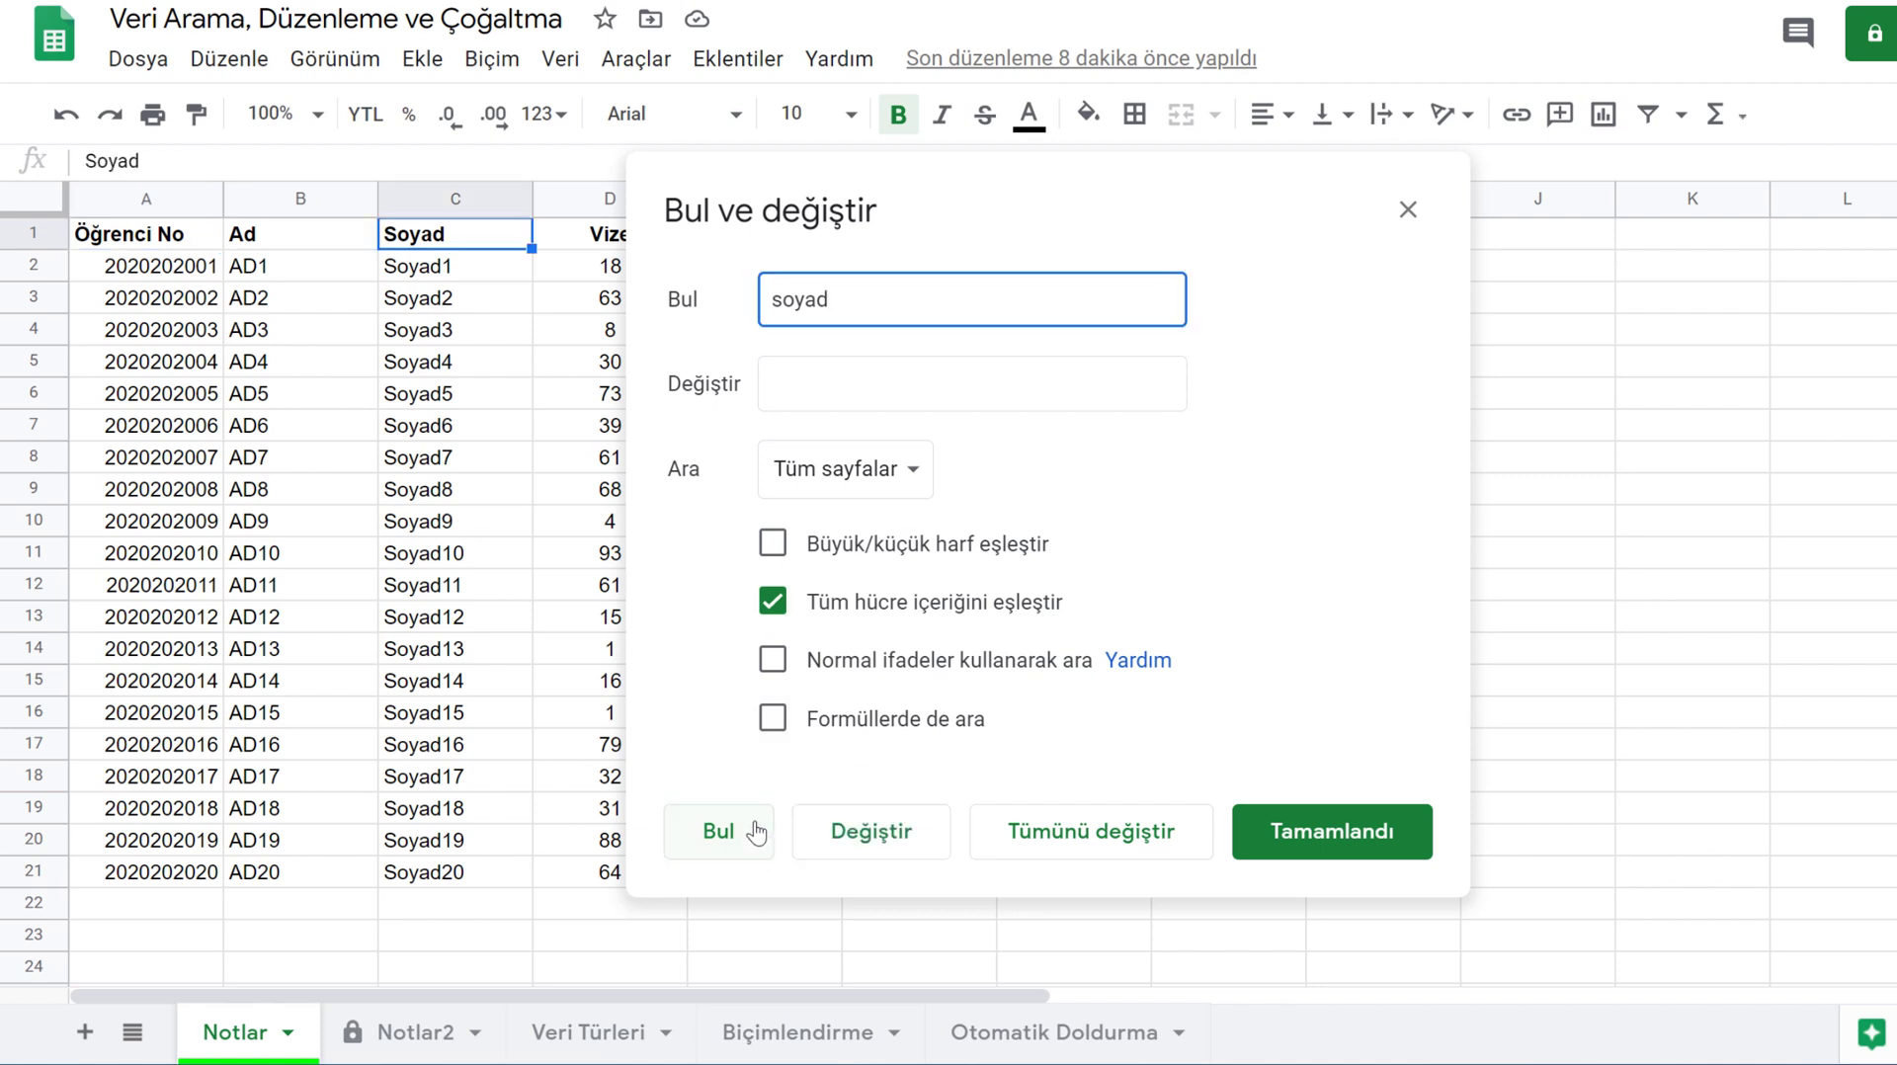
pyautogui.click(756, 833)
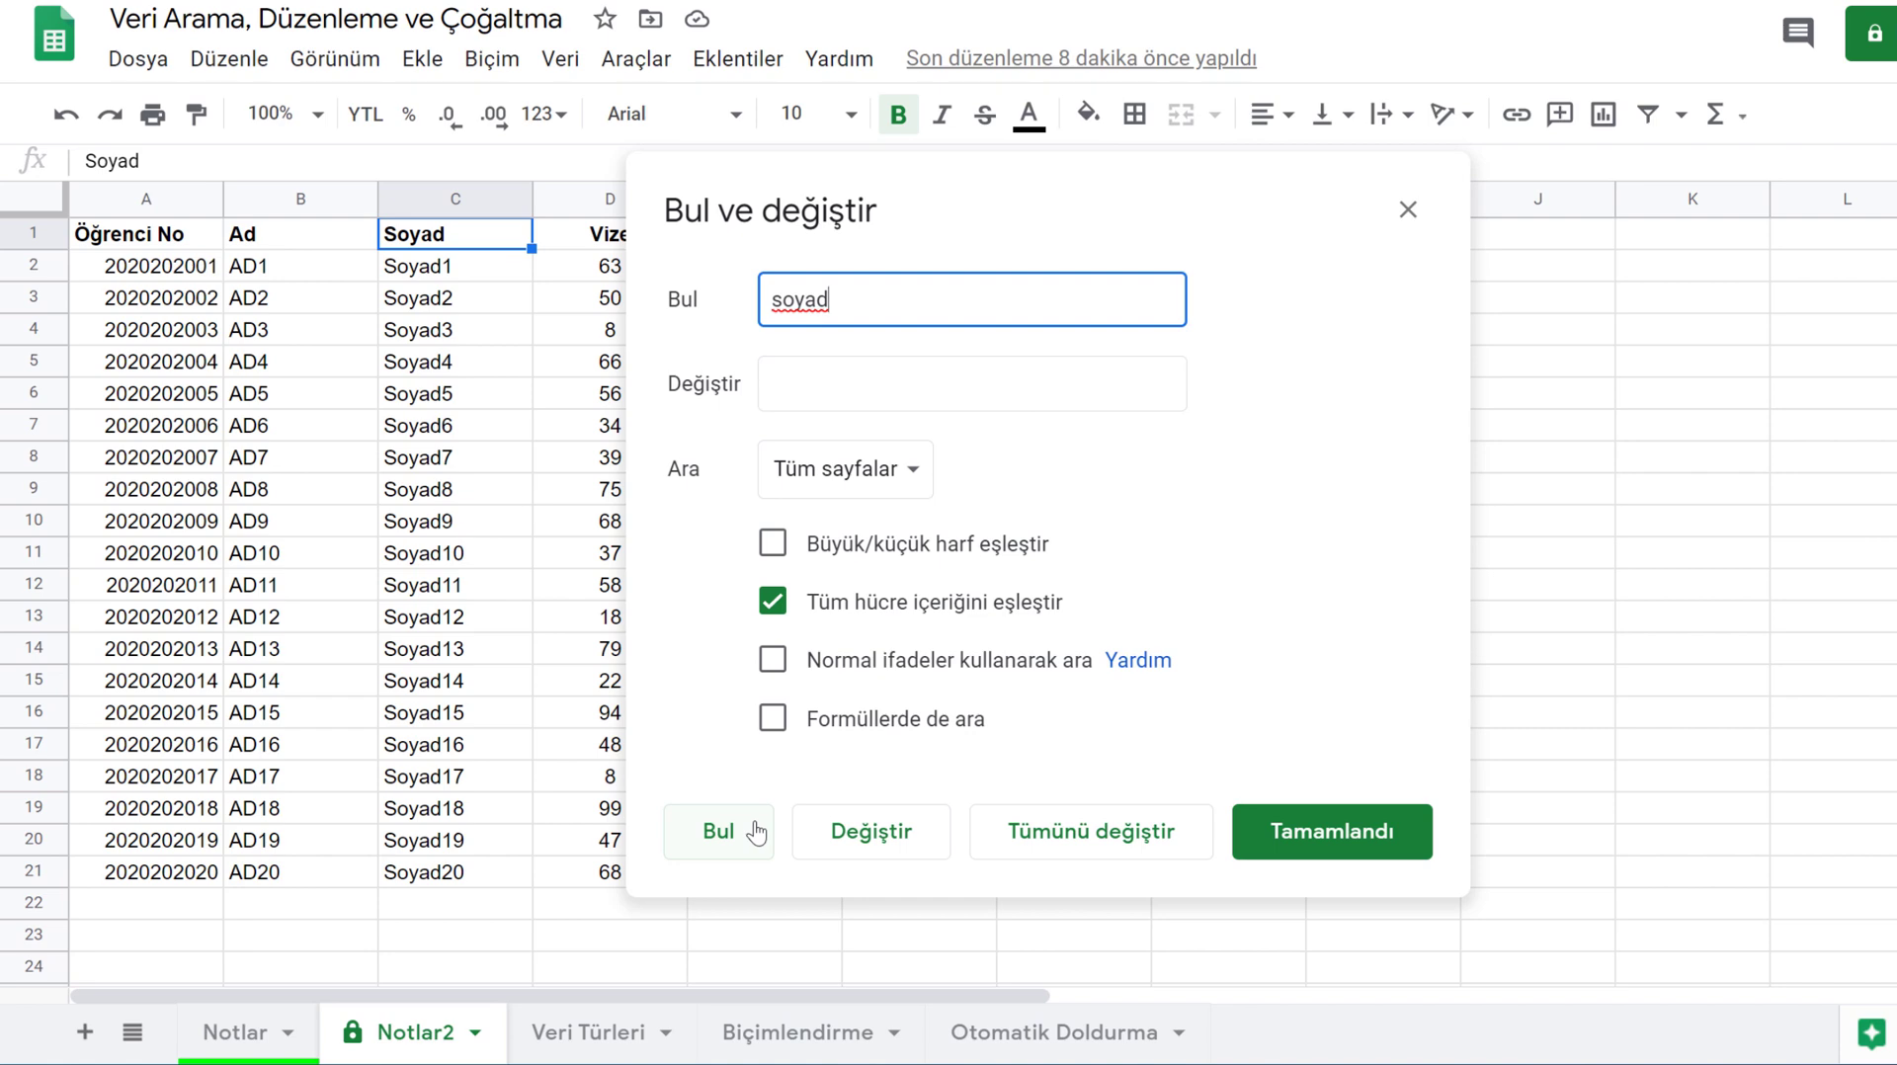
pyautogui.click(756, 833)
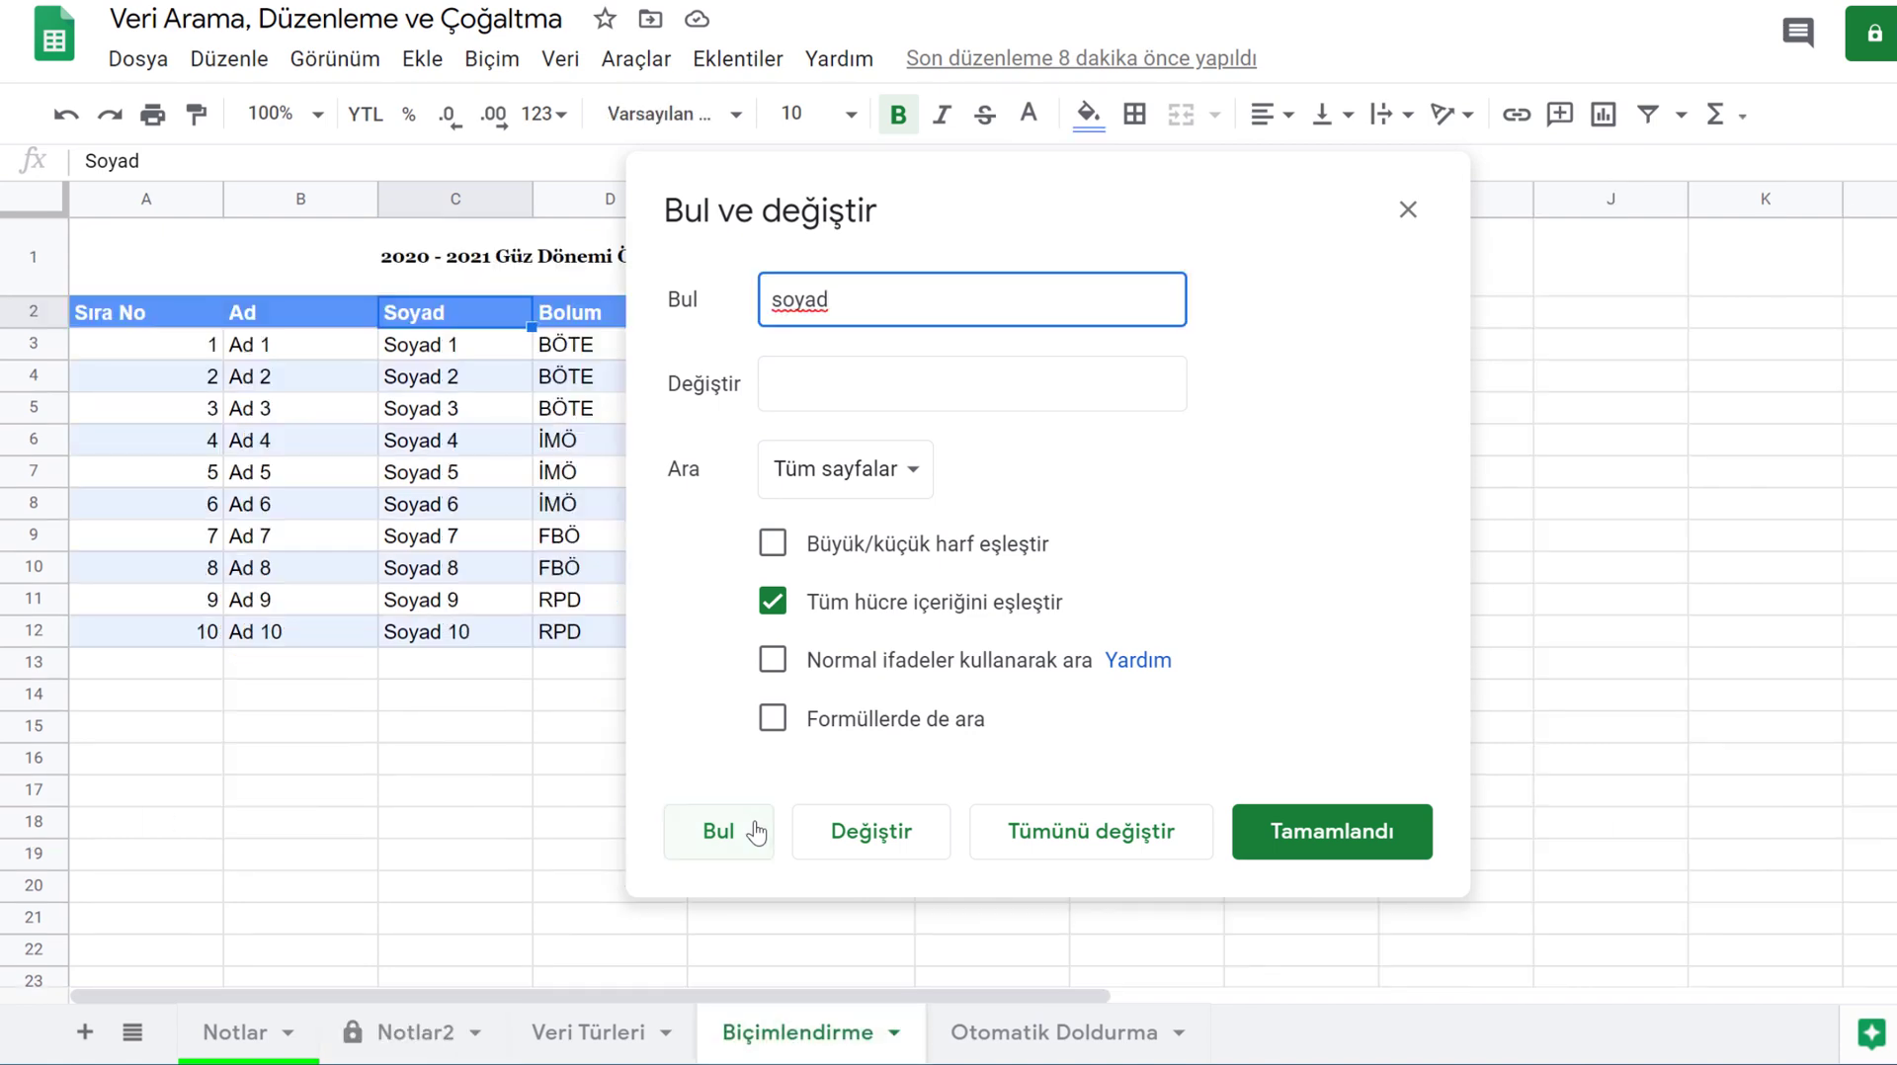
pyautogui.click(756, 833)
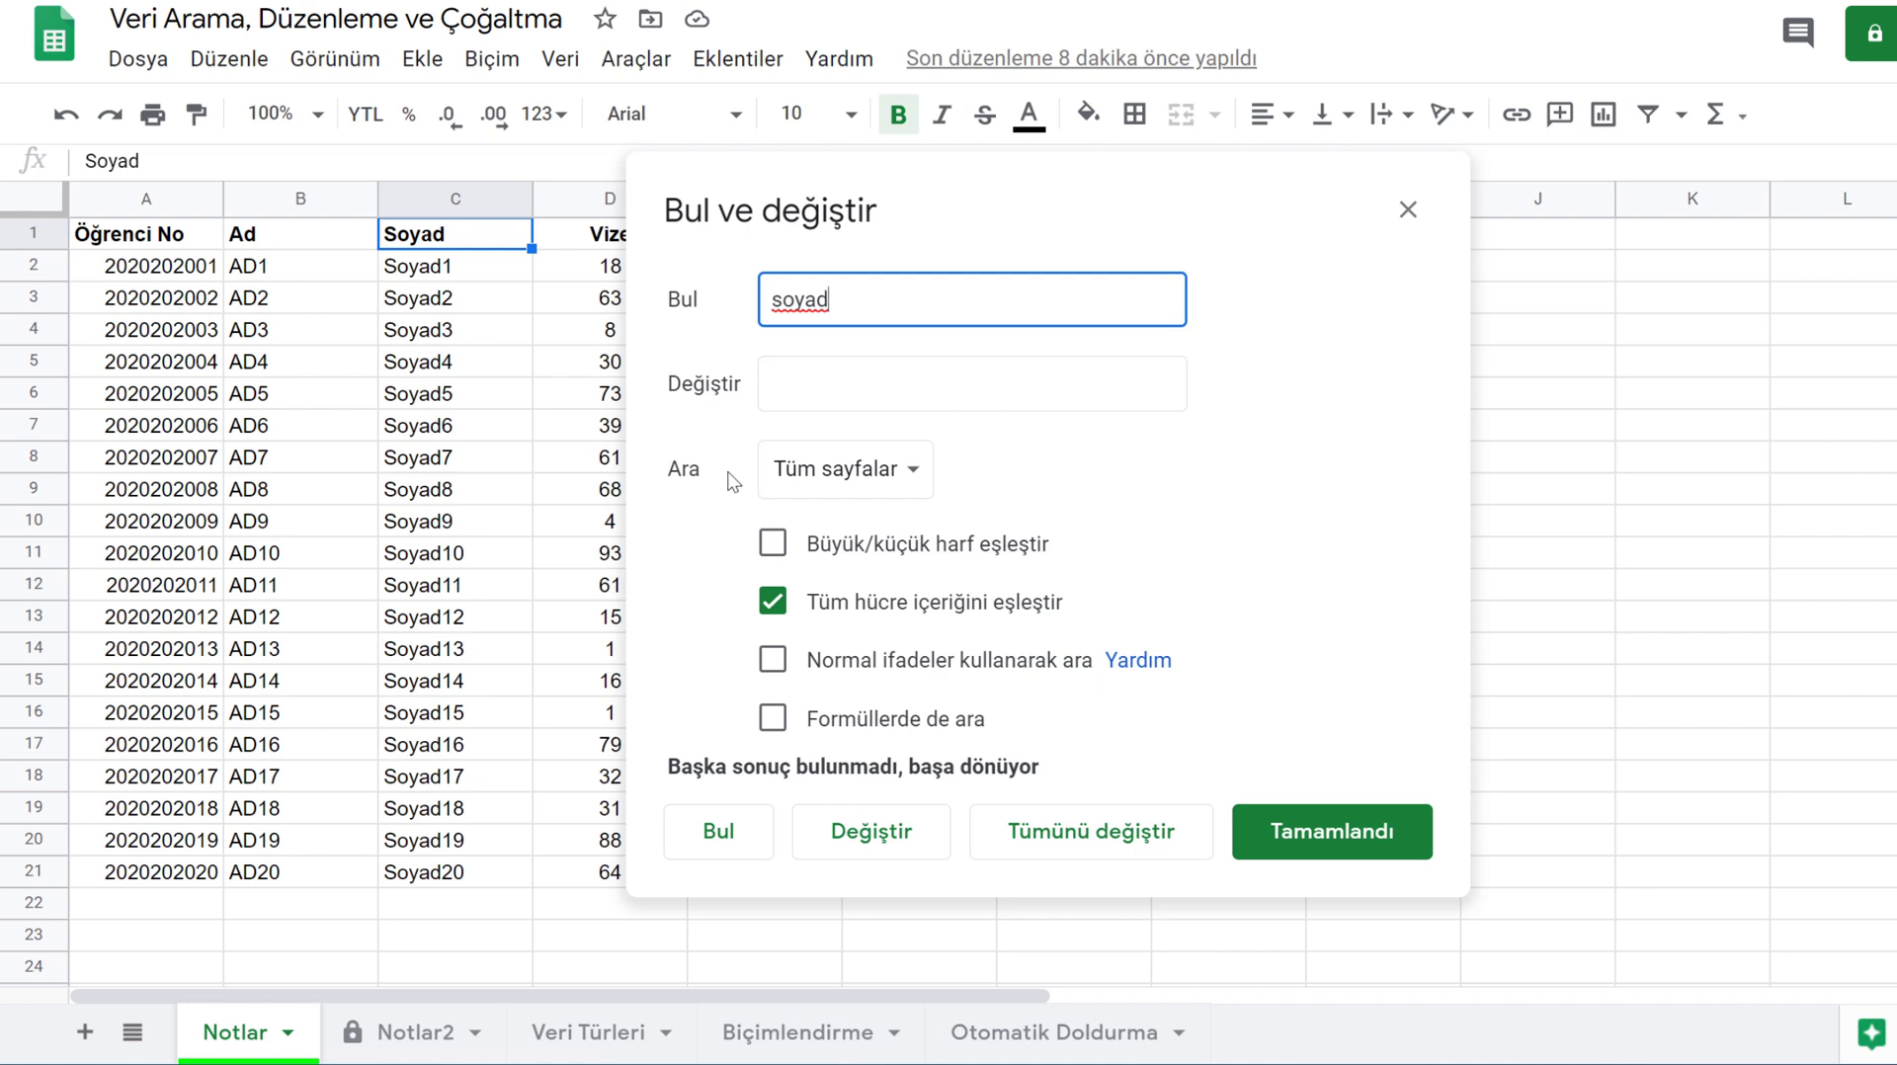
# Step: Turn off entire-cell matching, open the help article on regular expression searches and expand the example on replacing with regular expressions
pyautogui.click(773, 602)
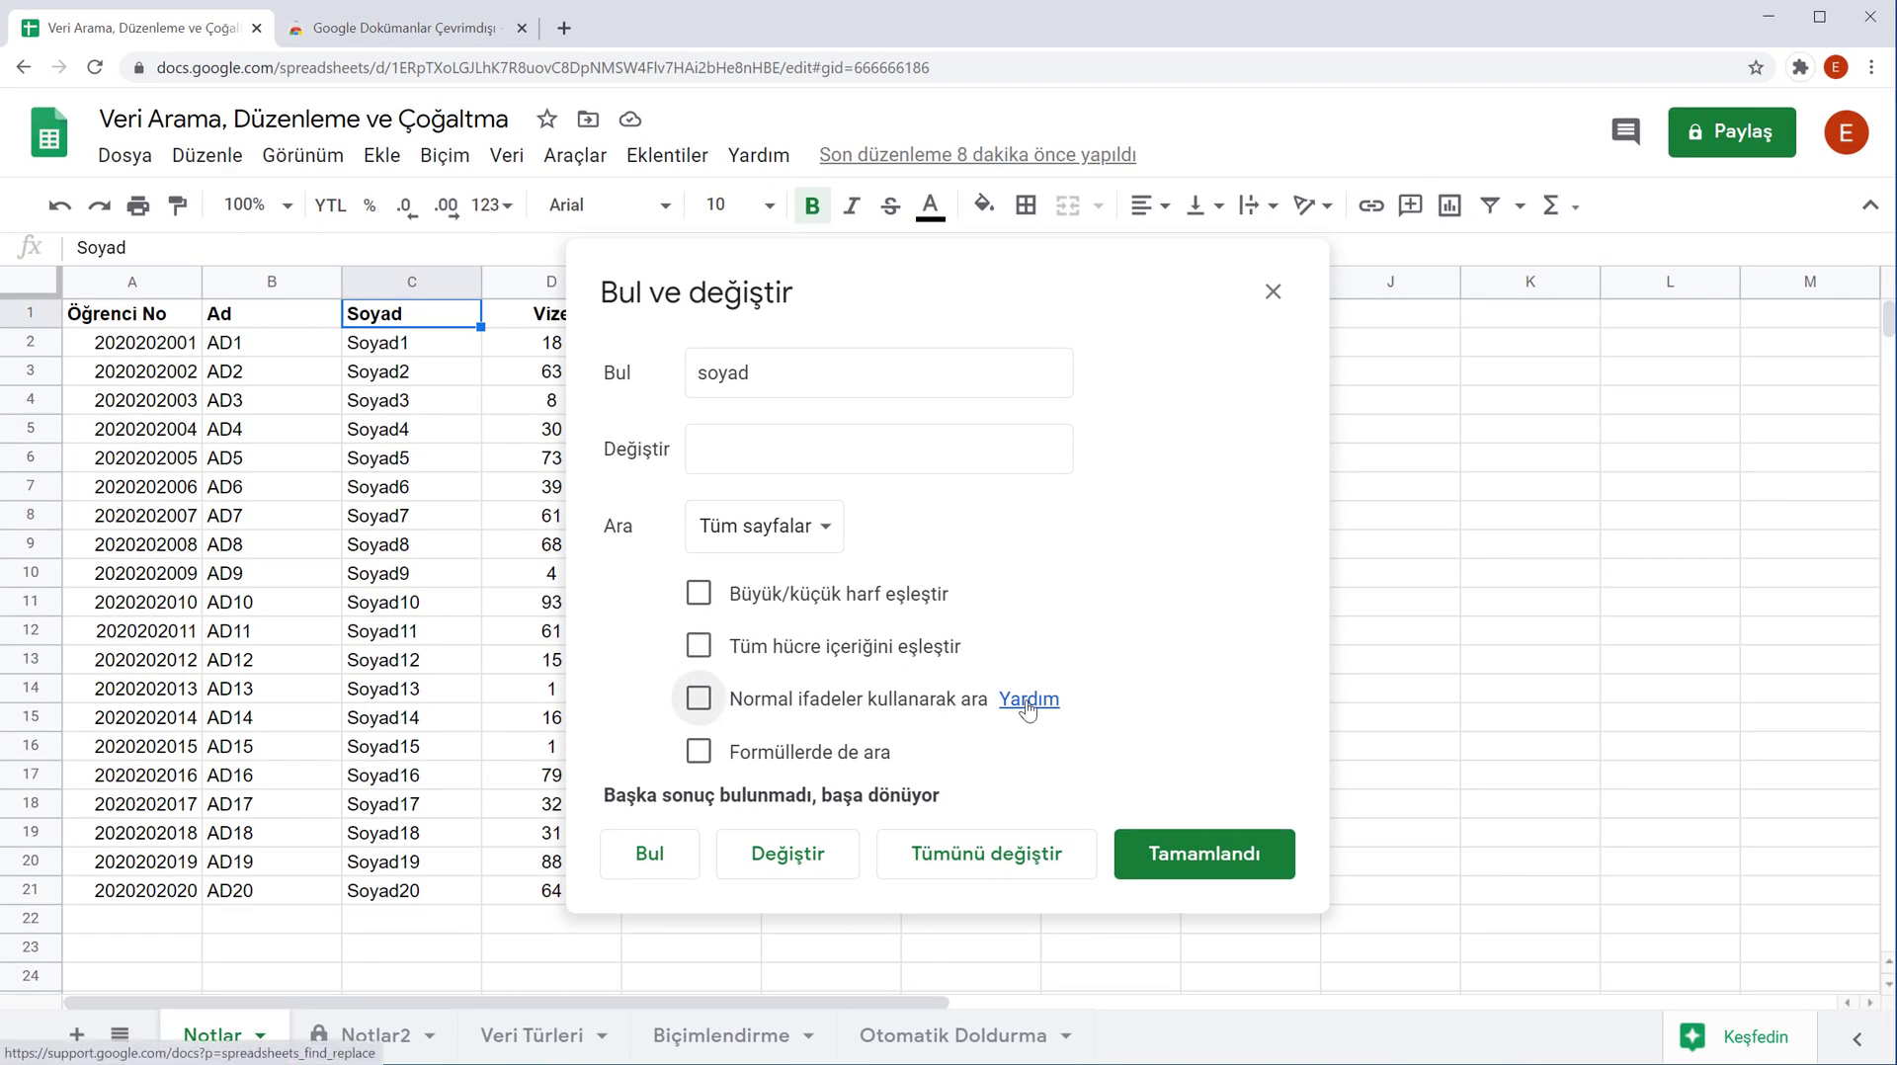
pyautogui.click(1028, 701)
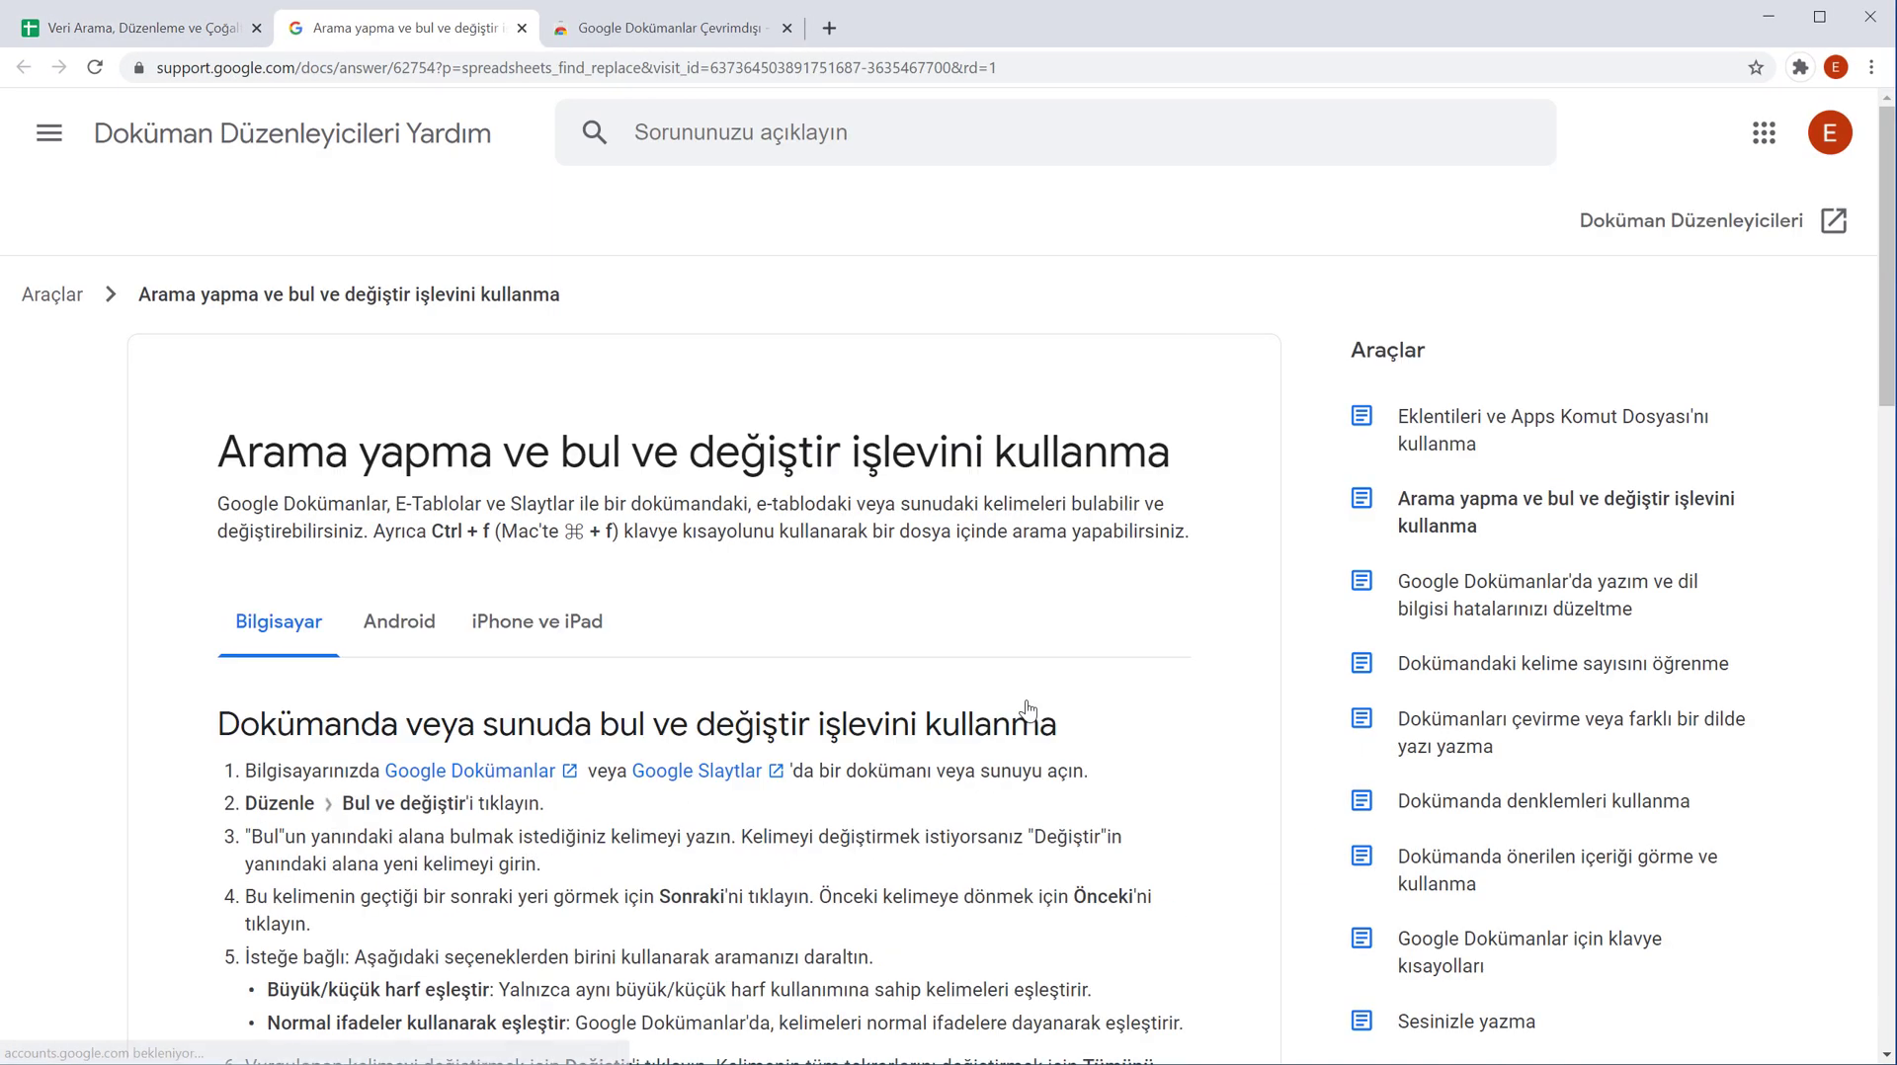
pyautogui.scroll(-15, 1028, 705)
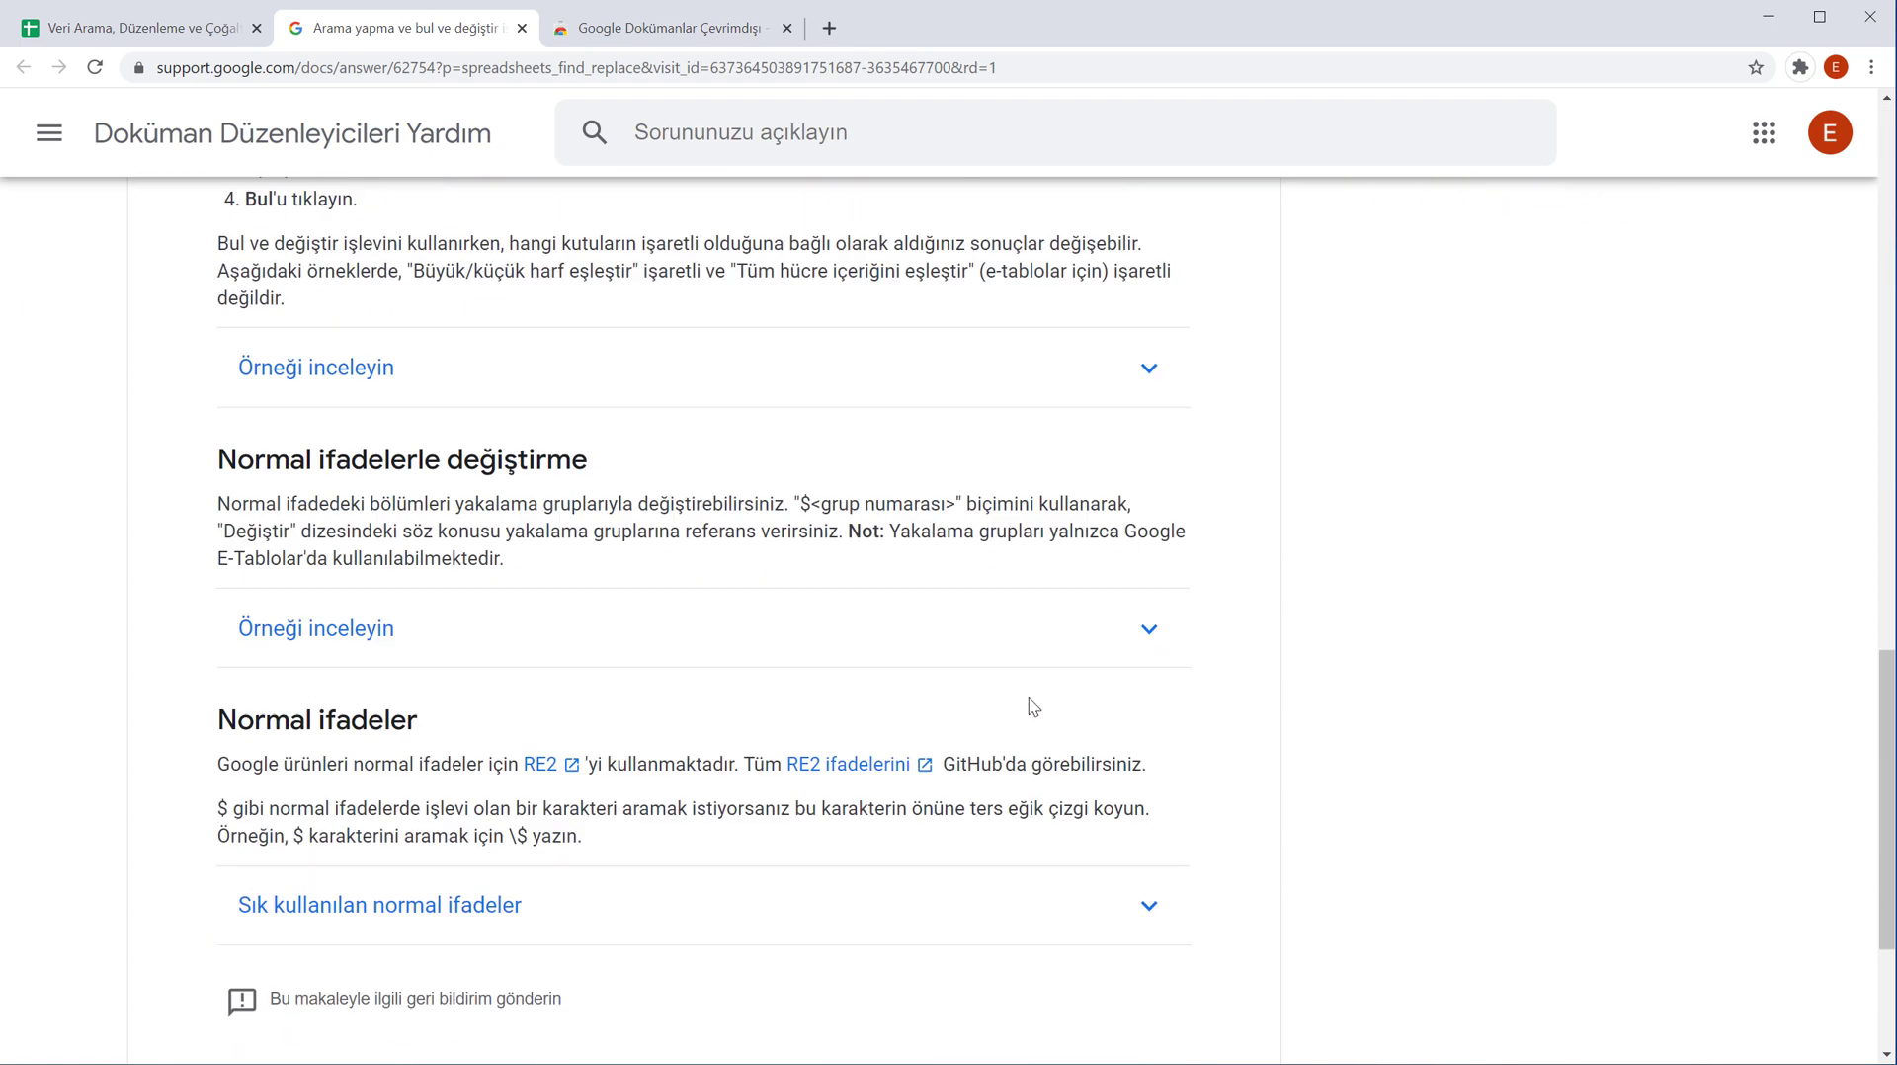
pyautogui.click(1149, 638)
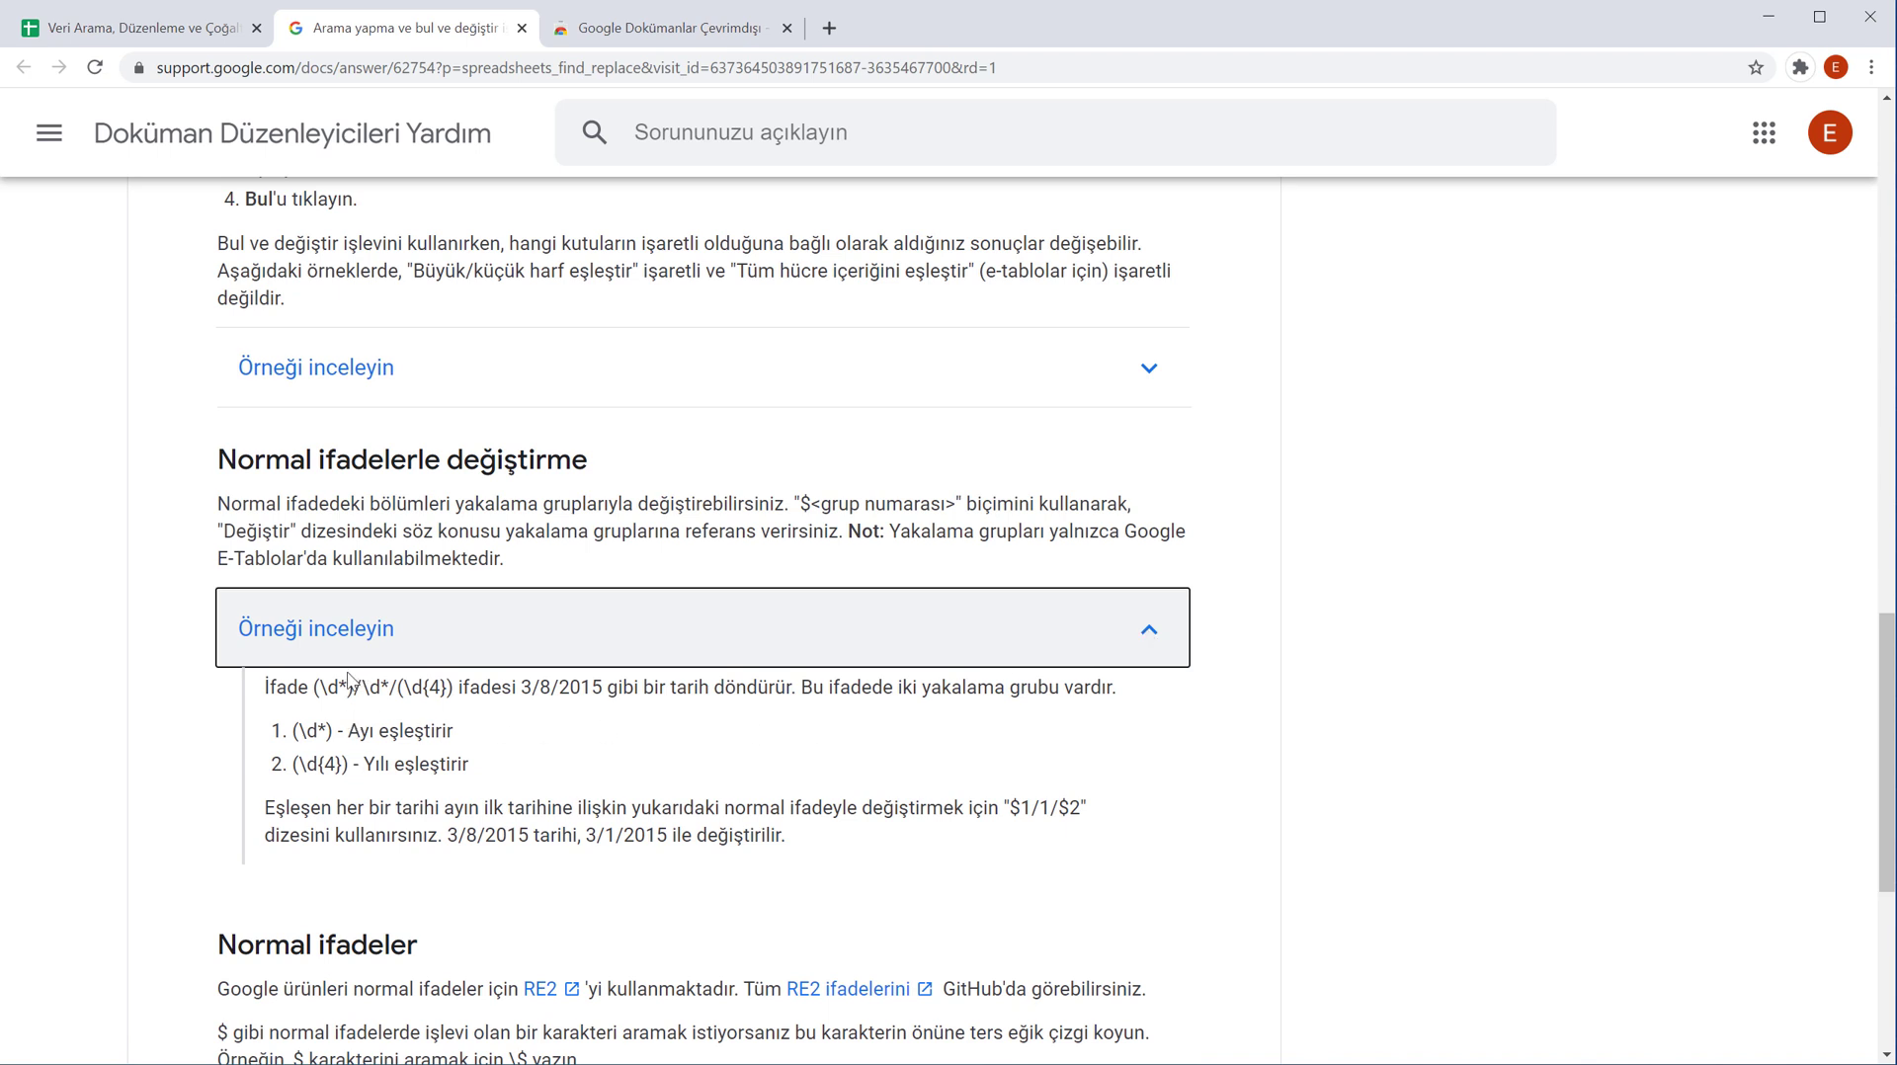
# Step: Highlight the sample date expression in the regular expression replacement example, and return to the student grade spreadsheet
pyautogui.moveTo(328, 687); pyautogui.dragTo(497, 722)
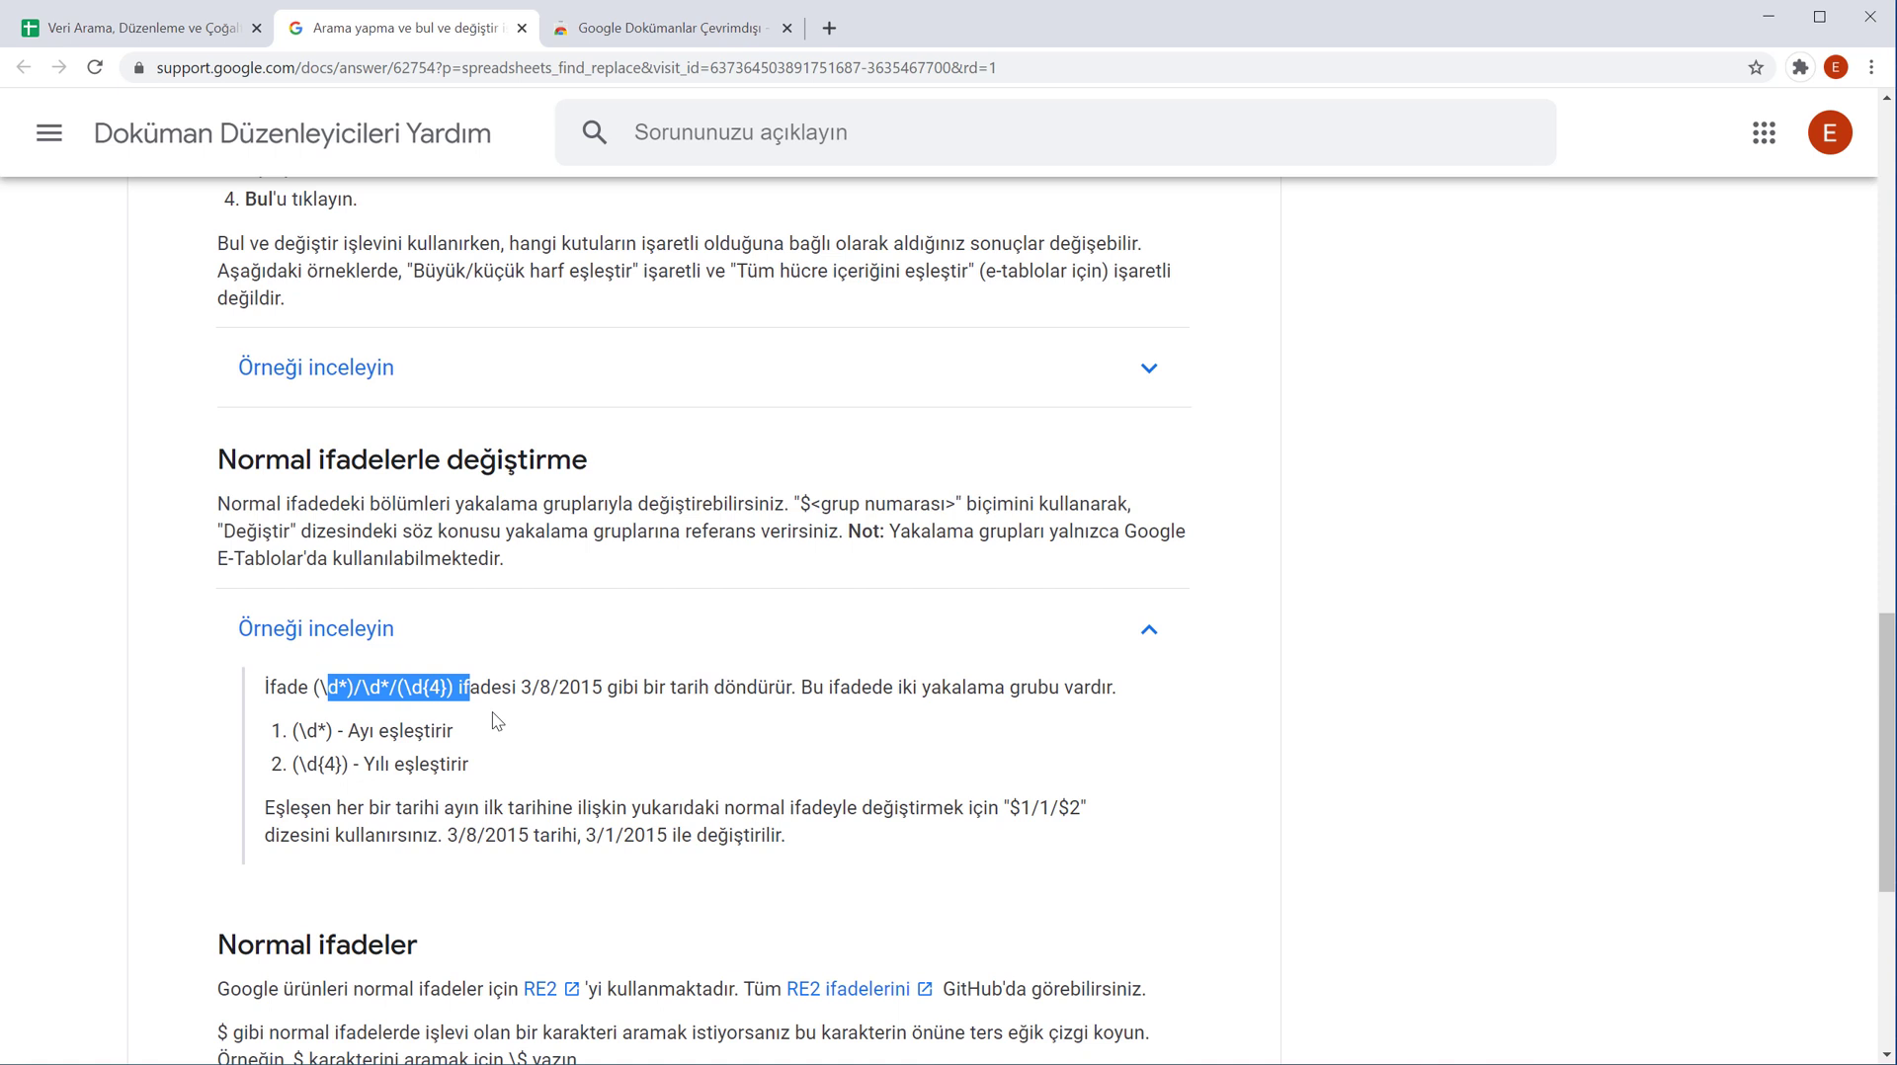
pyautogui.click(182, 28)
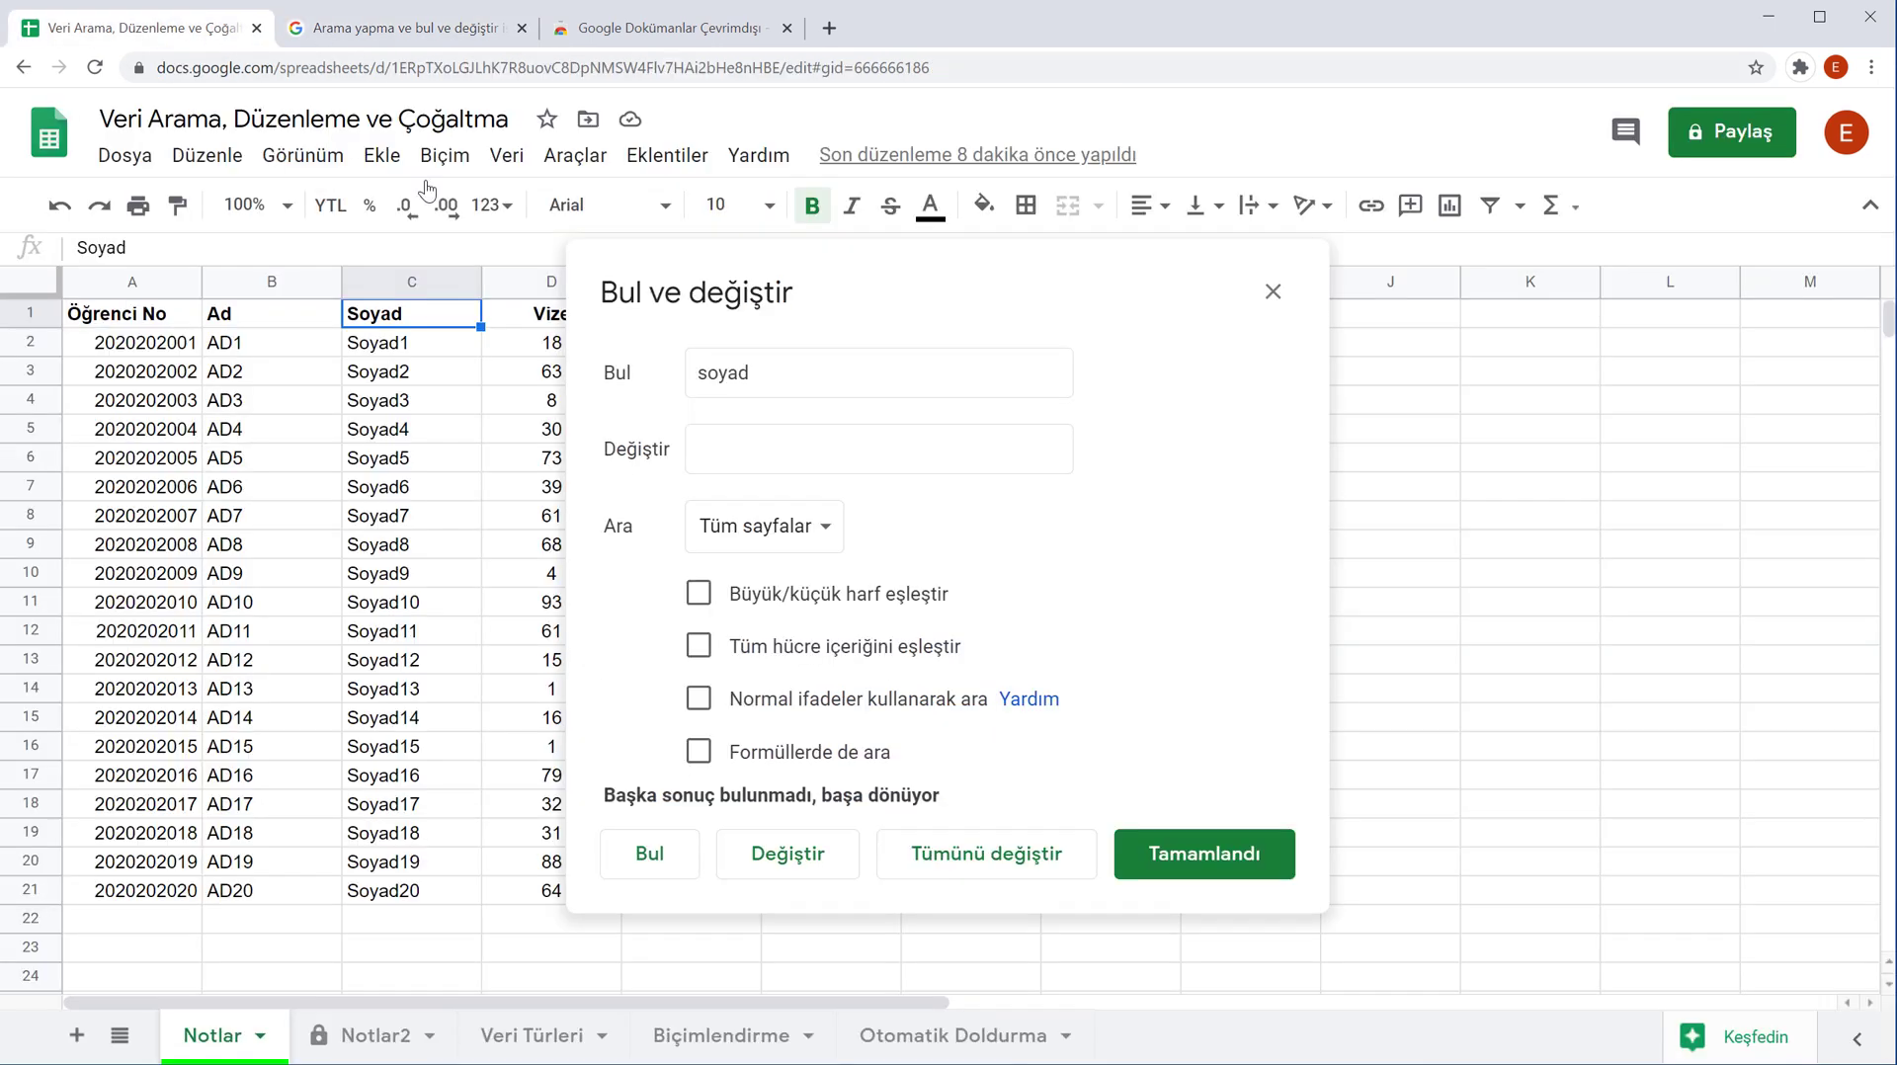
# Step: Turn on searching within formulas, move Find and replace clear of the grade columns to view the Ortalama formulas, and turn the option off again
pyautogui.click(877, 768)
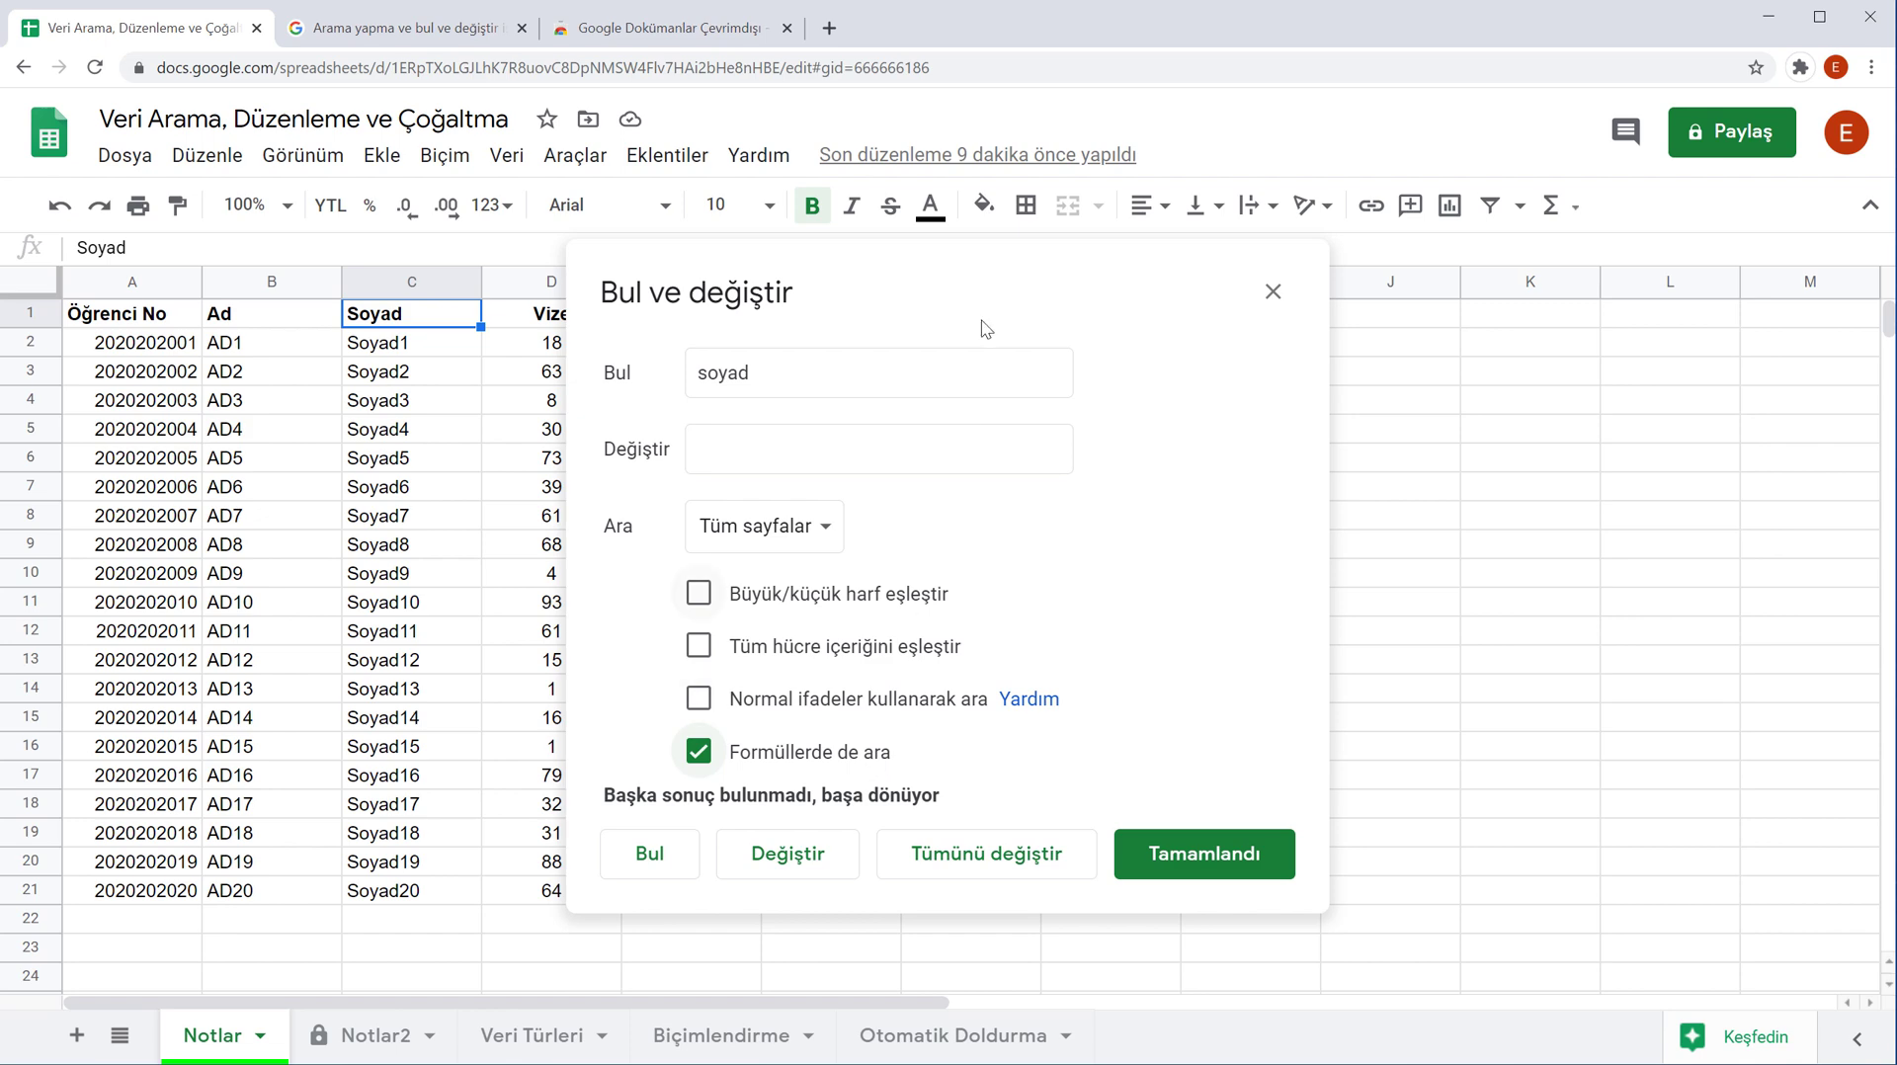
pyautogui.moveTo(981, 254); pyautogui.dragTo(1488, 271)
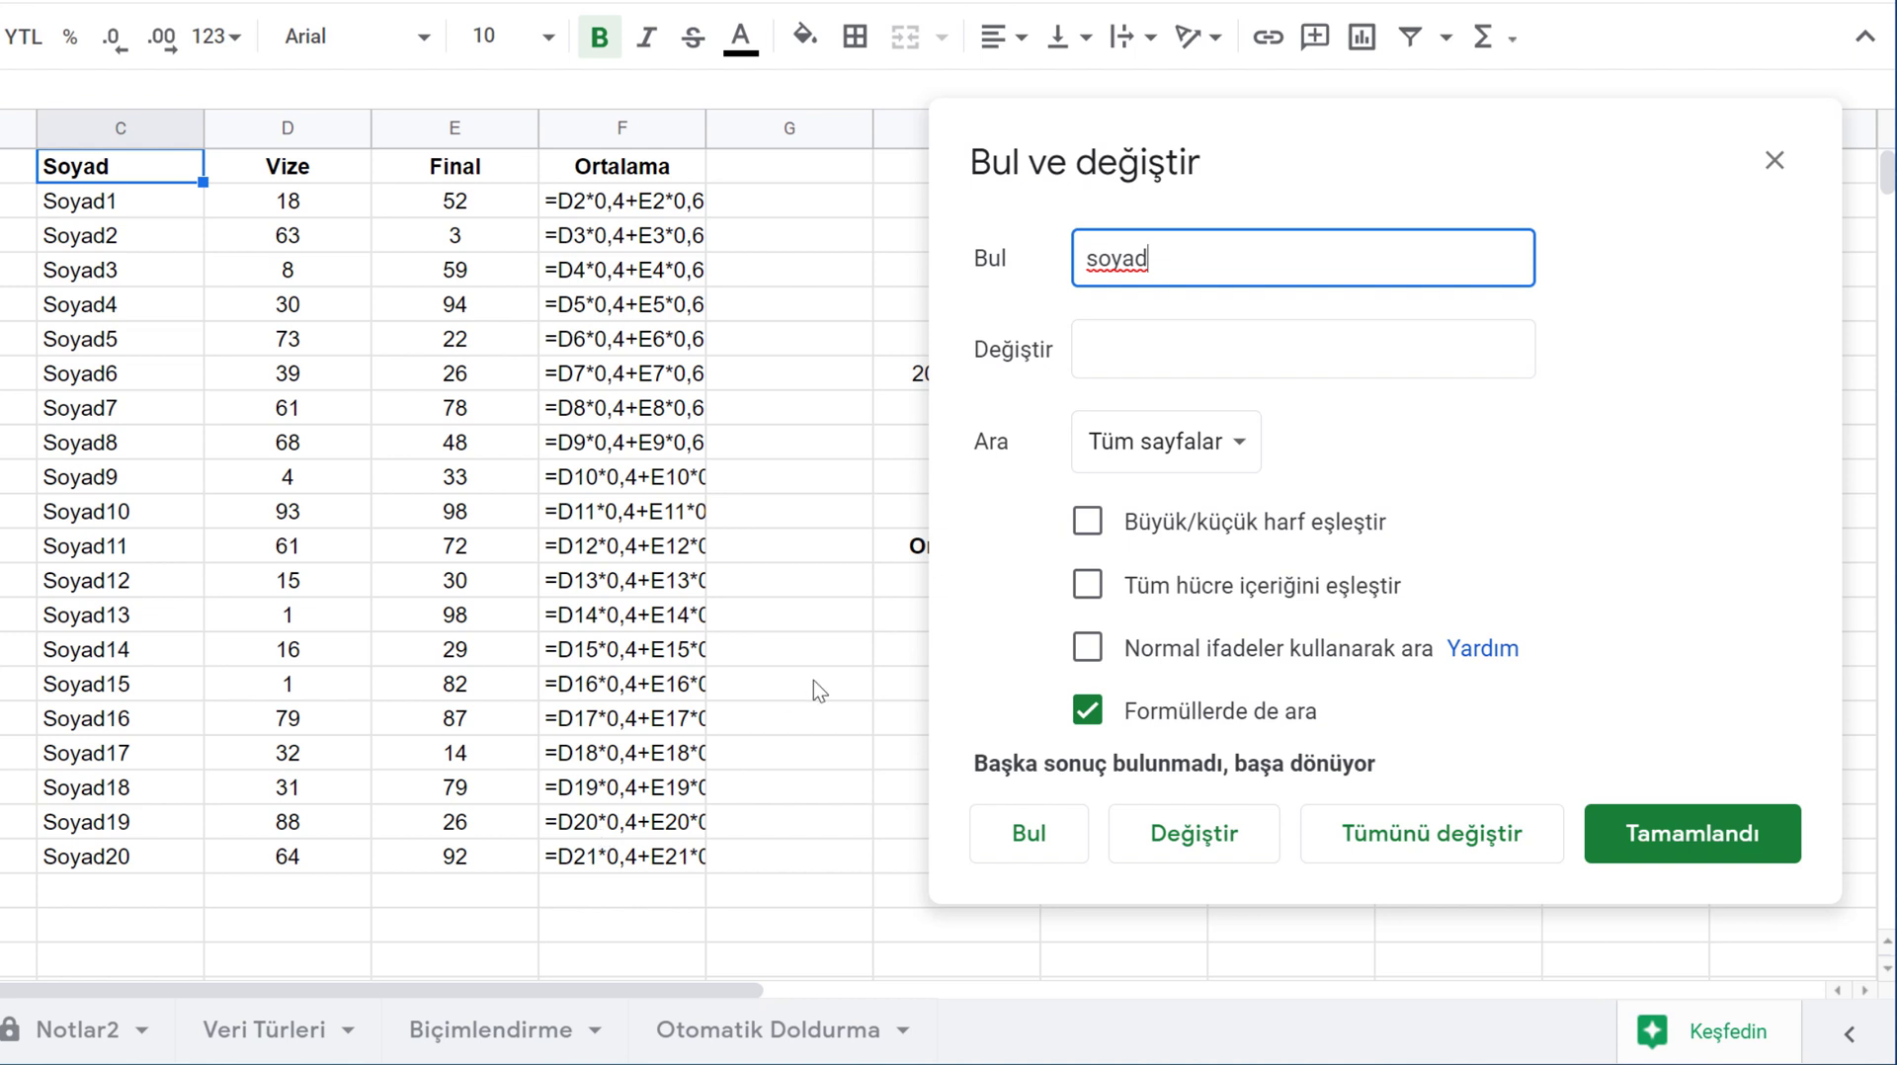
pyautogui.click(1125, 719)
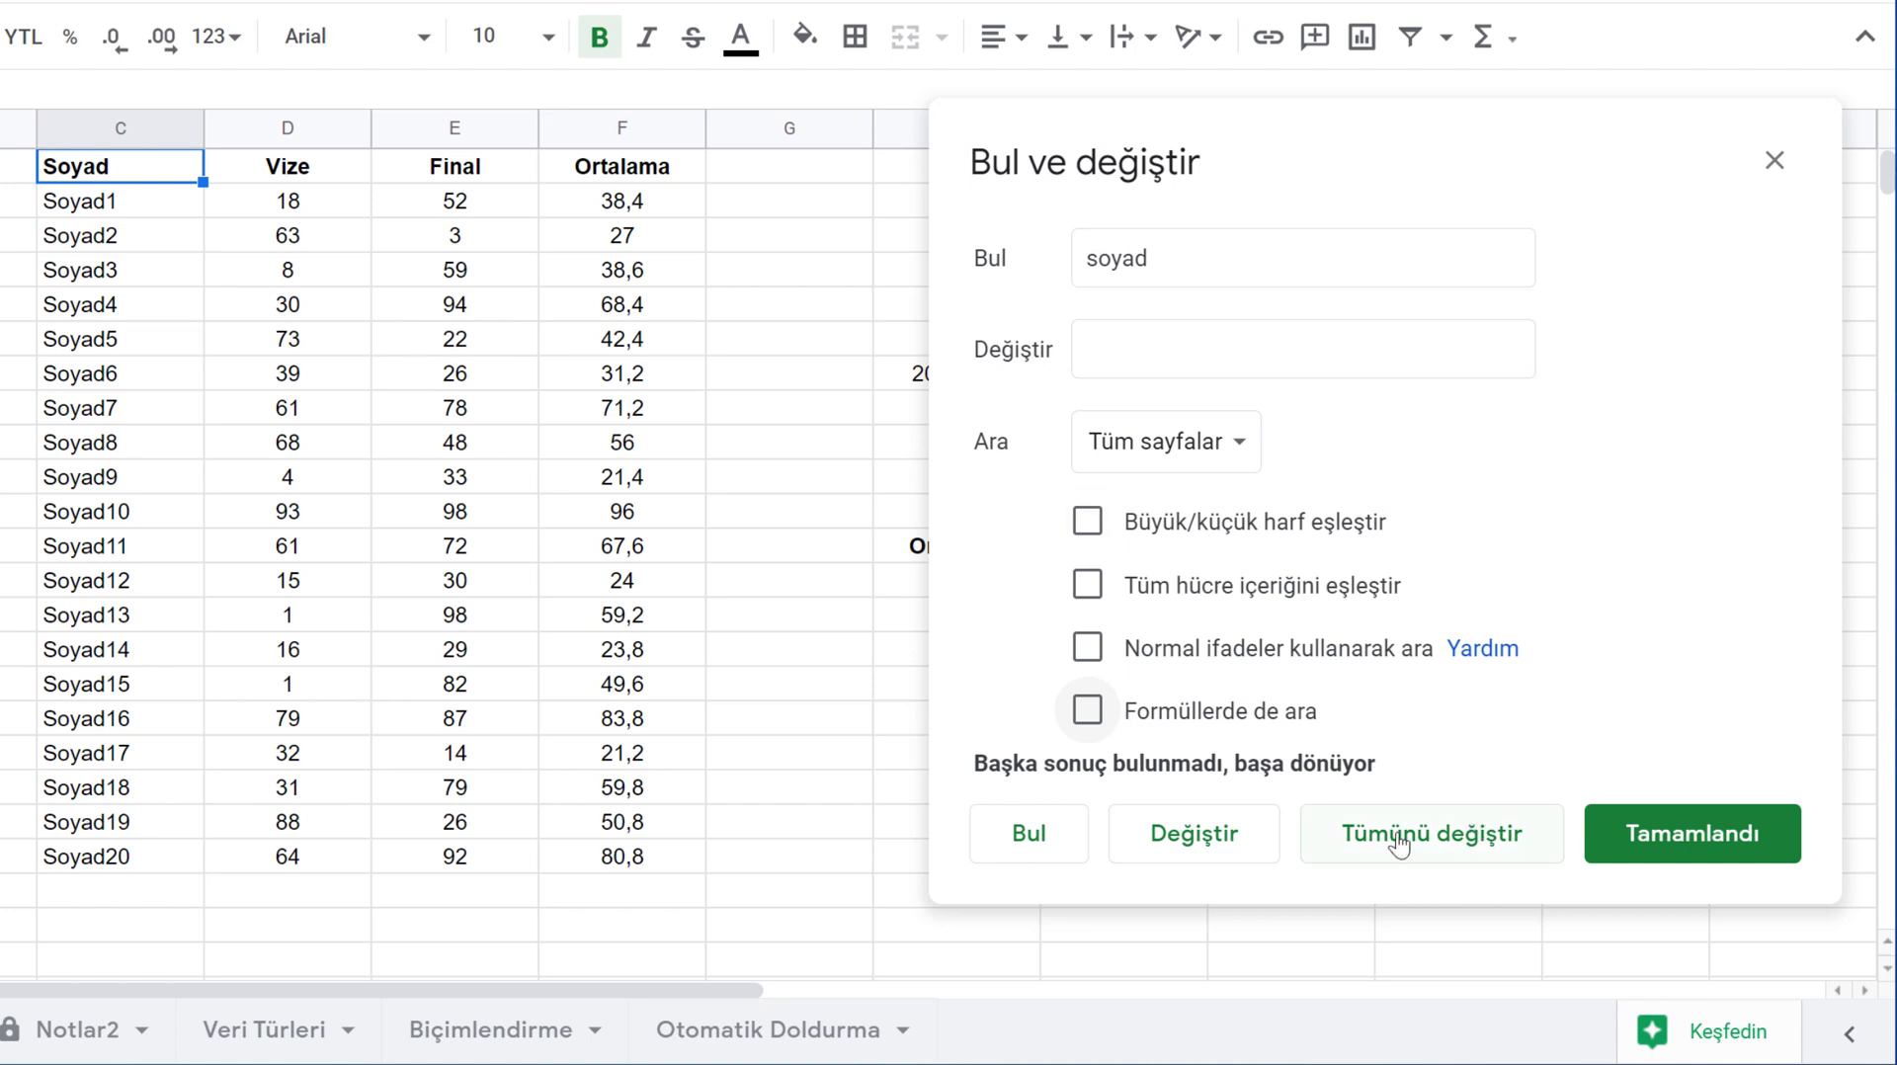
# Step: Keep "soyad" as the search text and enter lowercase "soyad" followed by a space as its replacement
pyautogui.click(1192, 252)
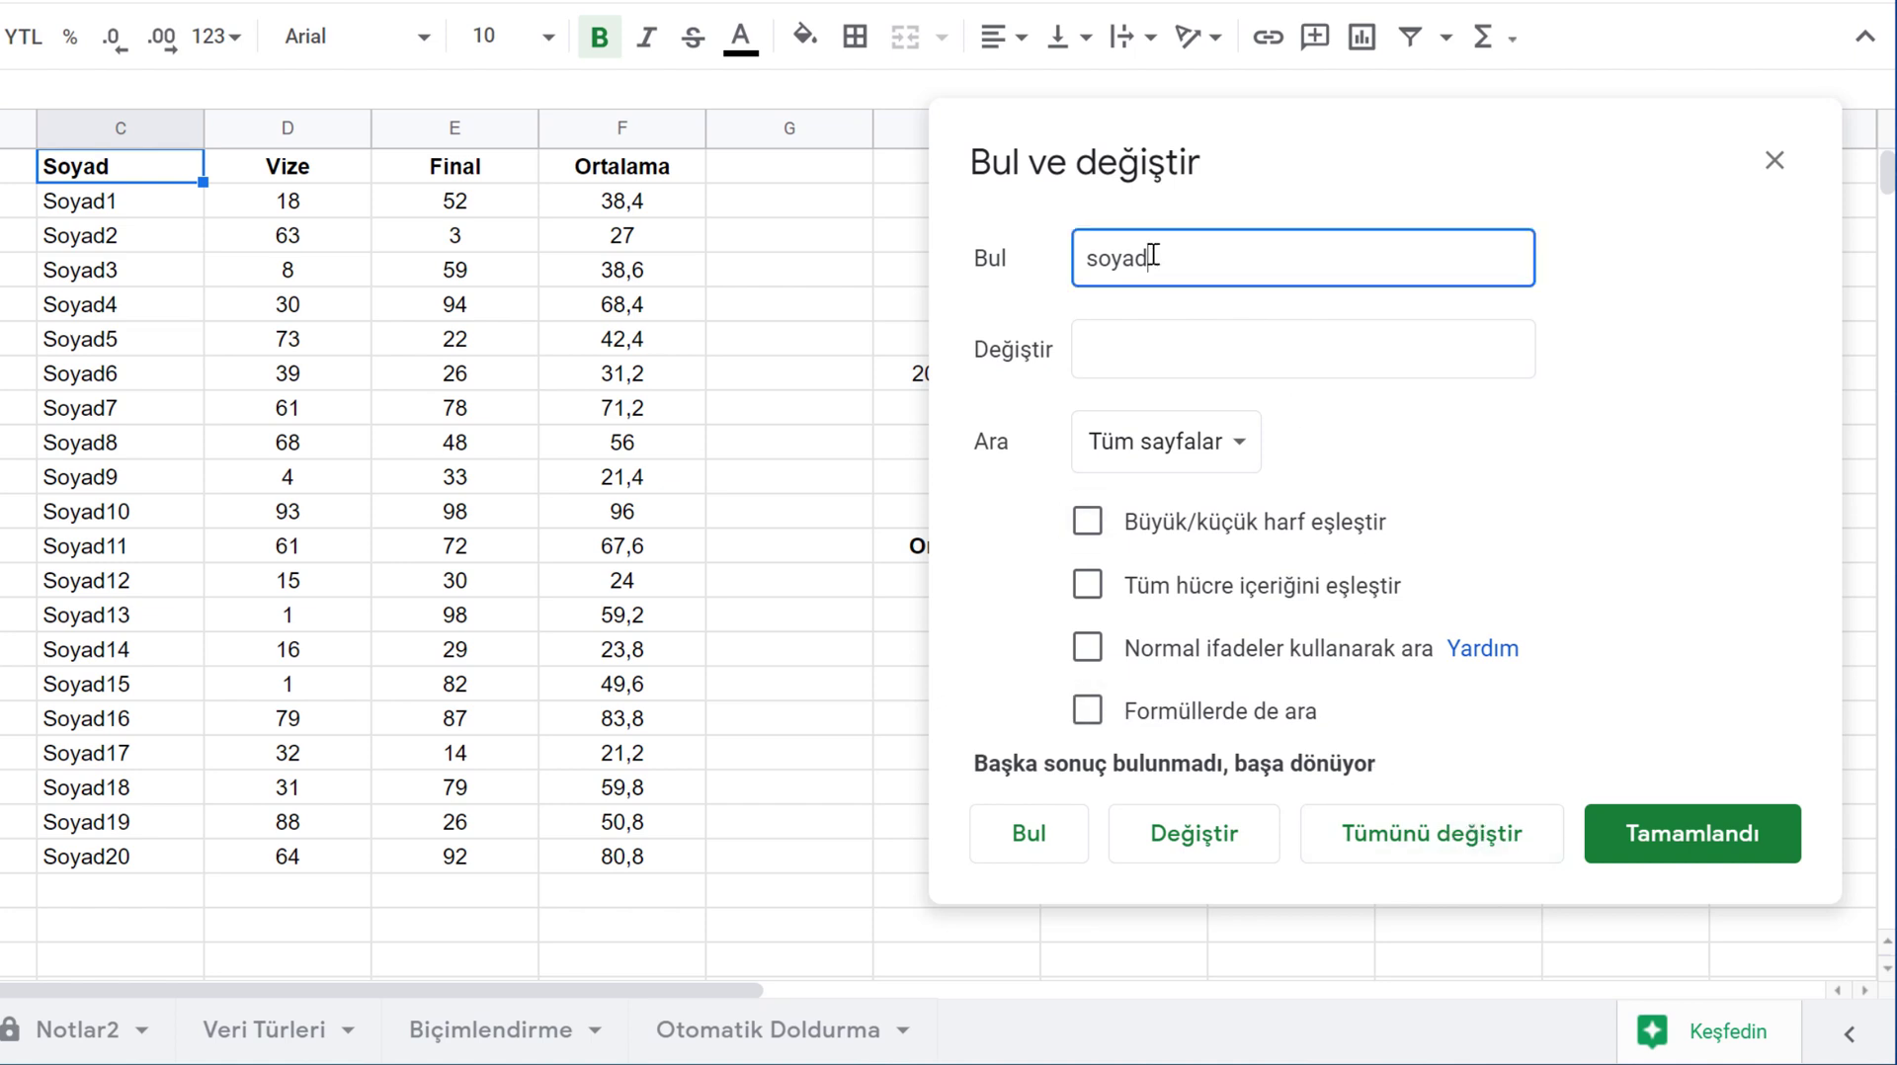
pyautogui.moveTo(1100, 265); pyautogui.dragTo(1023, 264)
pyautogui.click(1199, 249)
pyautogui.click(1117, 340)
pyautogui.write('soyad')
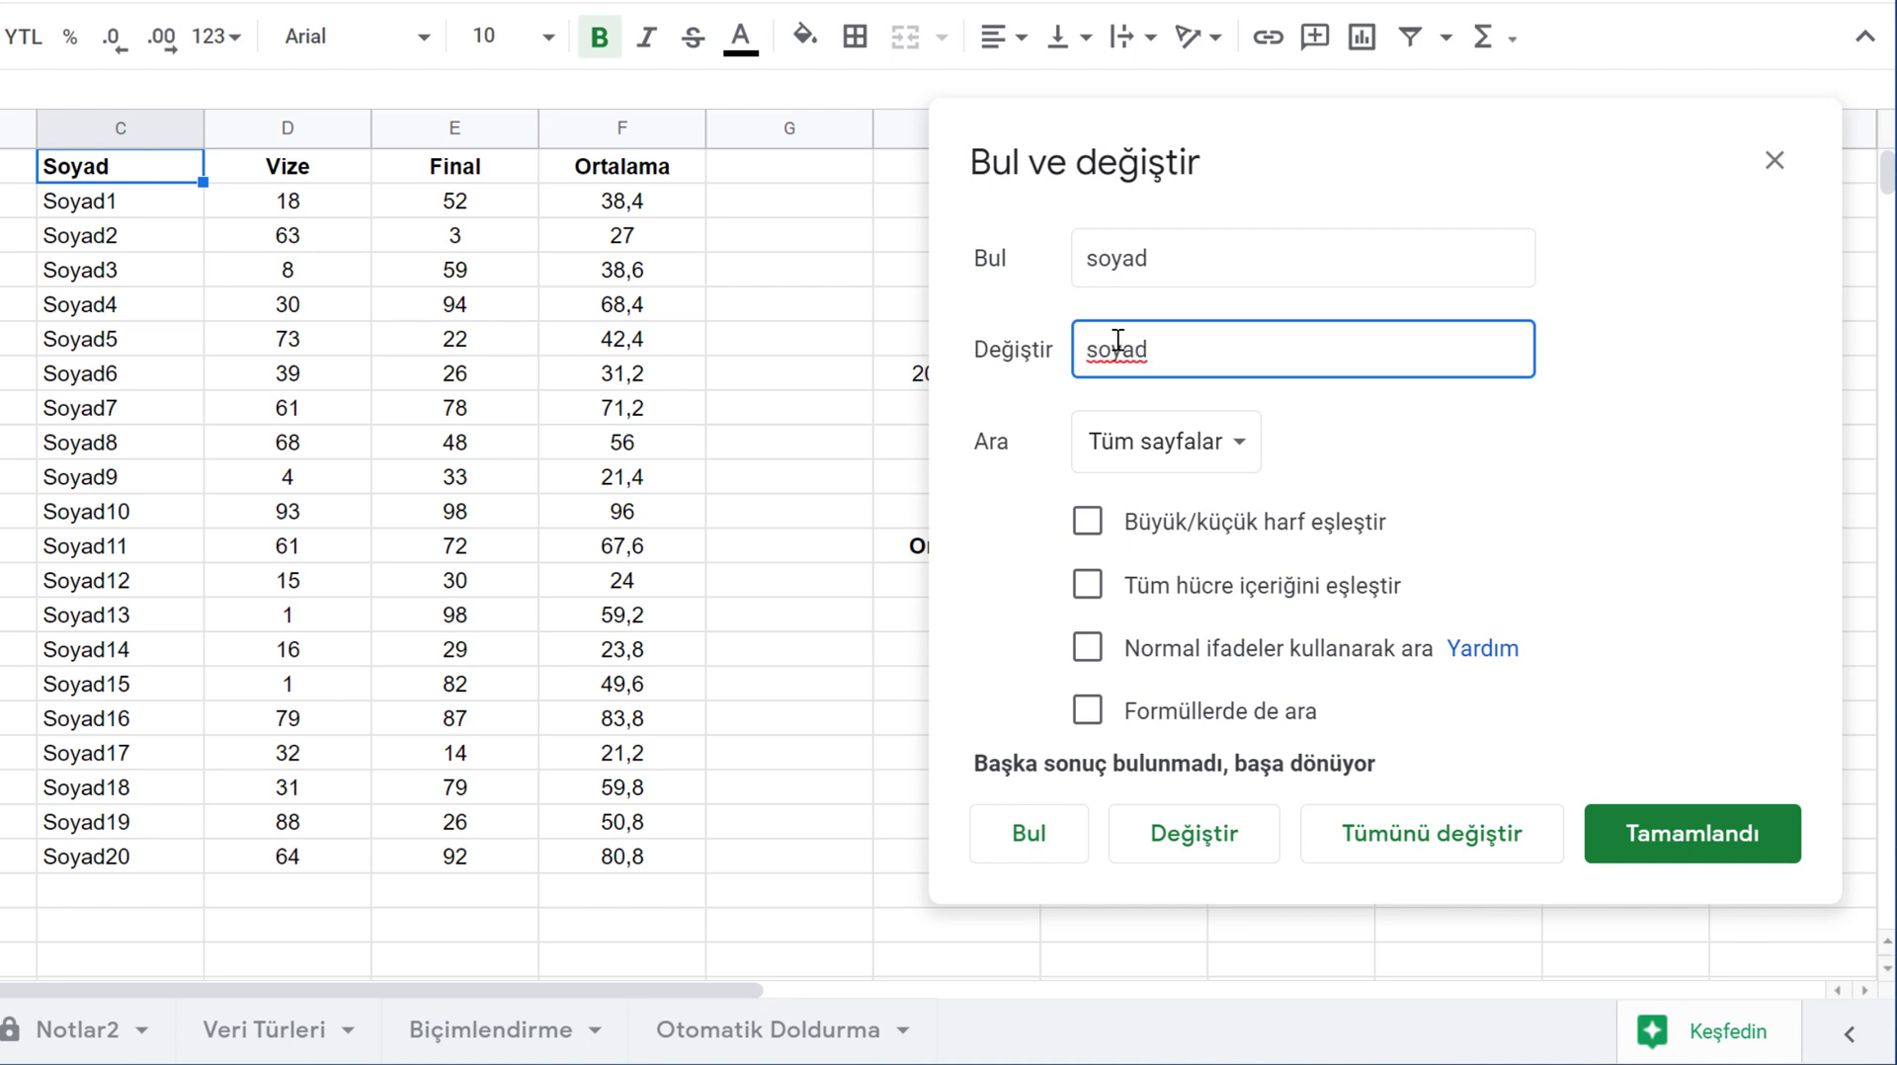
pyautogui.click(1195, 259)
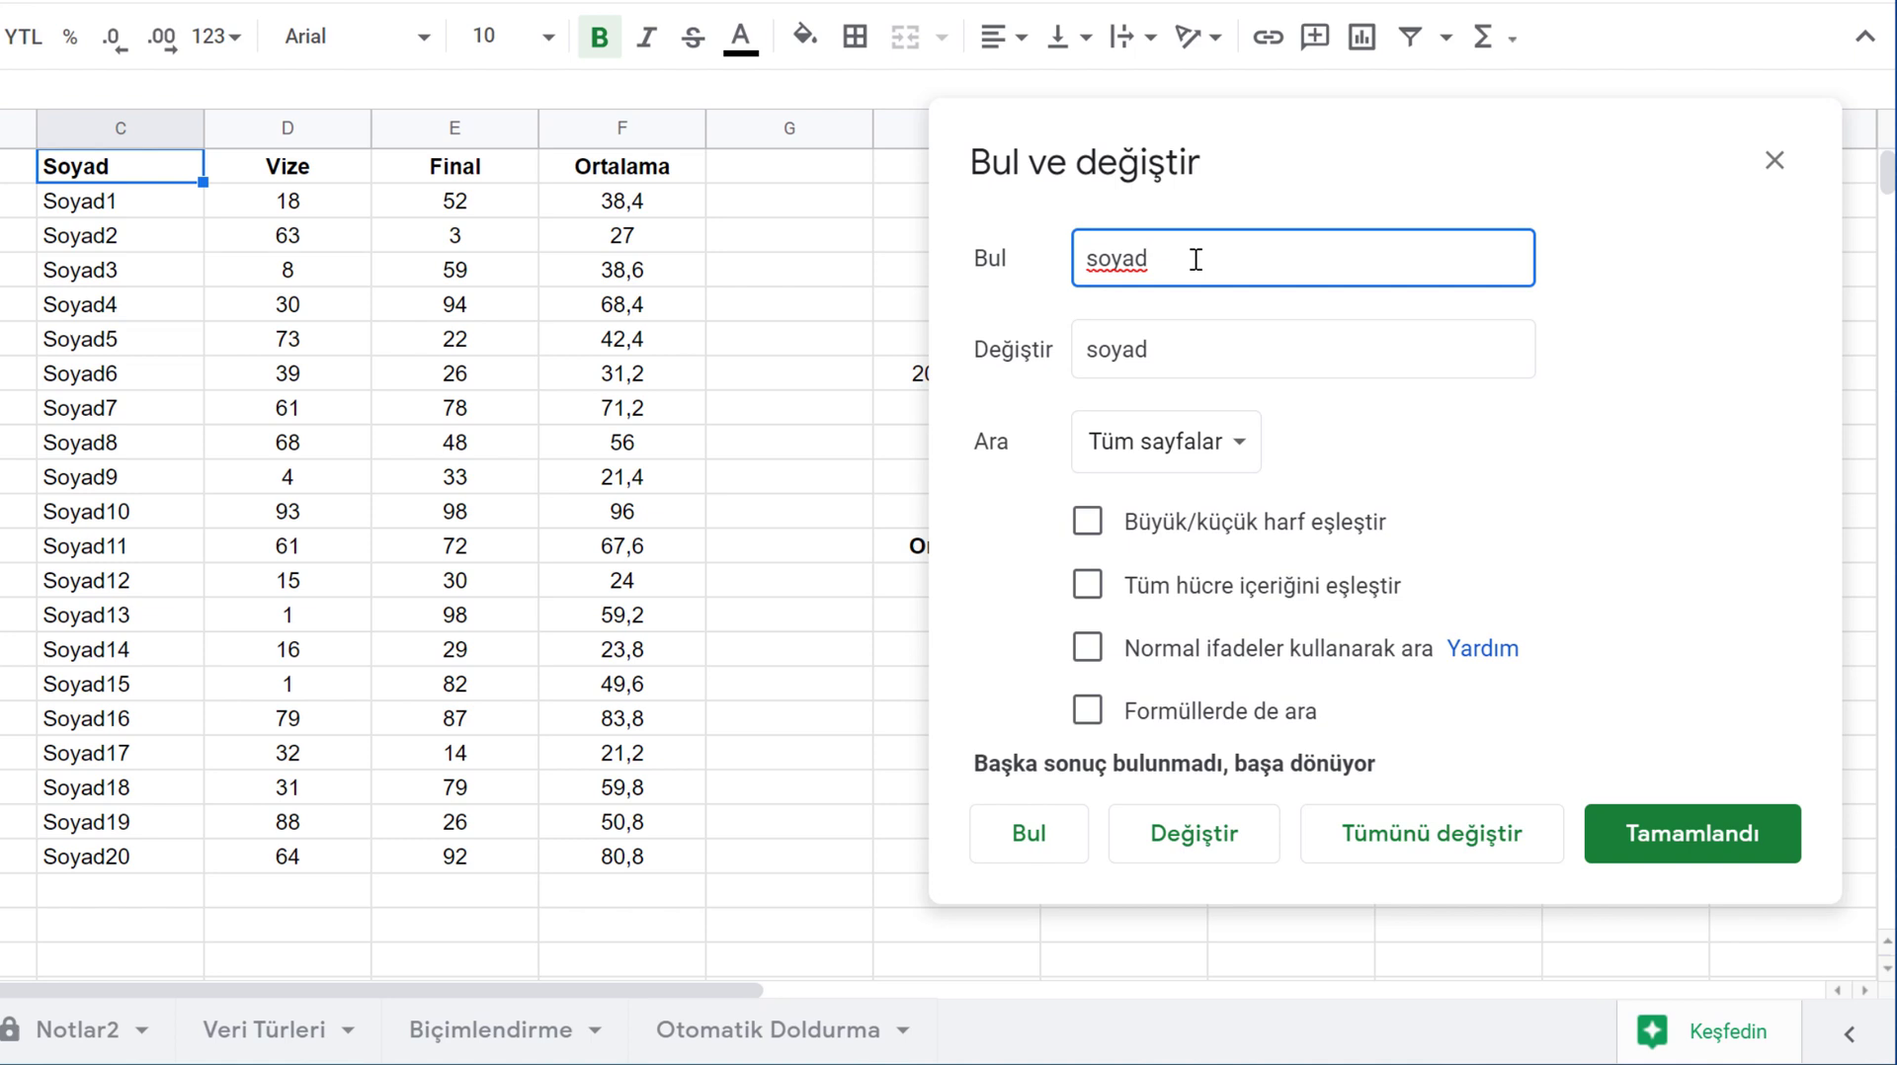
# Step: Limit the search to the current sheet (Bu sayfa) and replace all "soyad" matches at once
pyautogui.click(1166, 442)
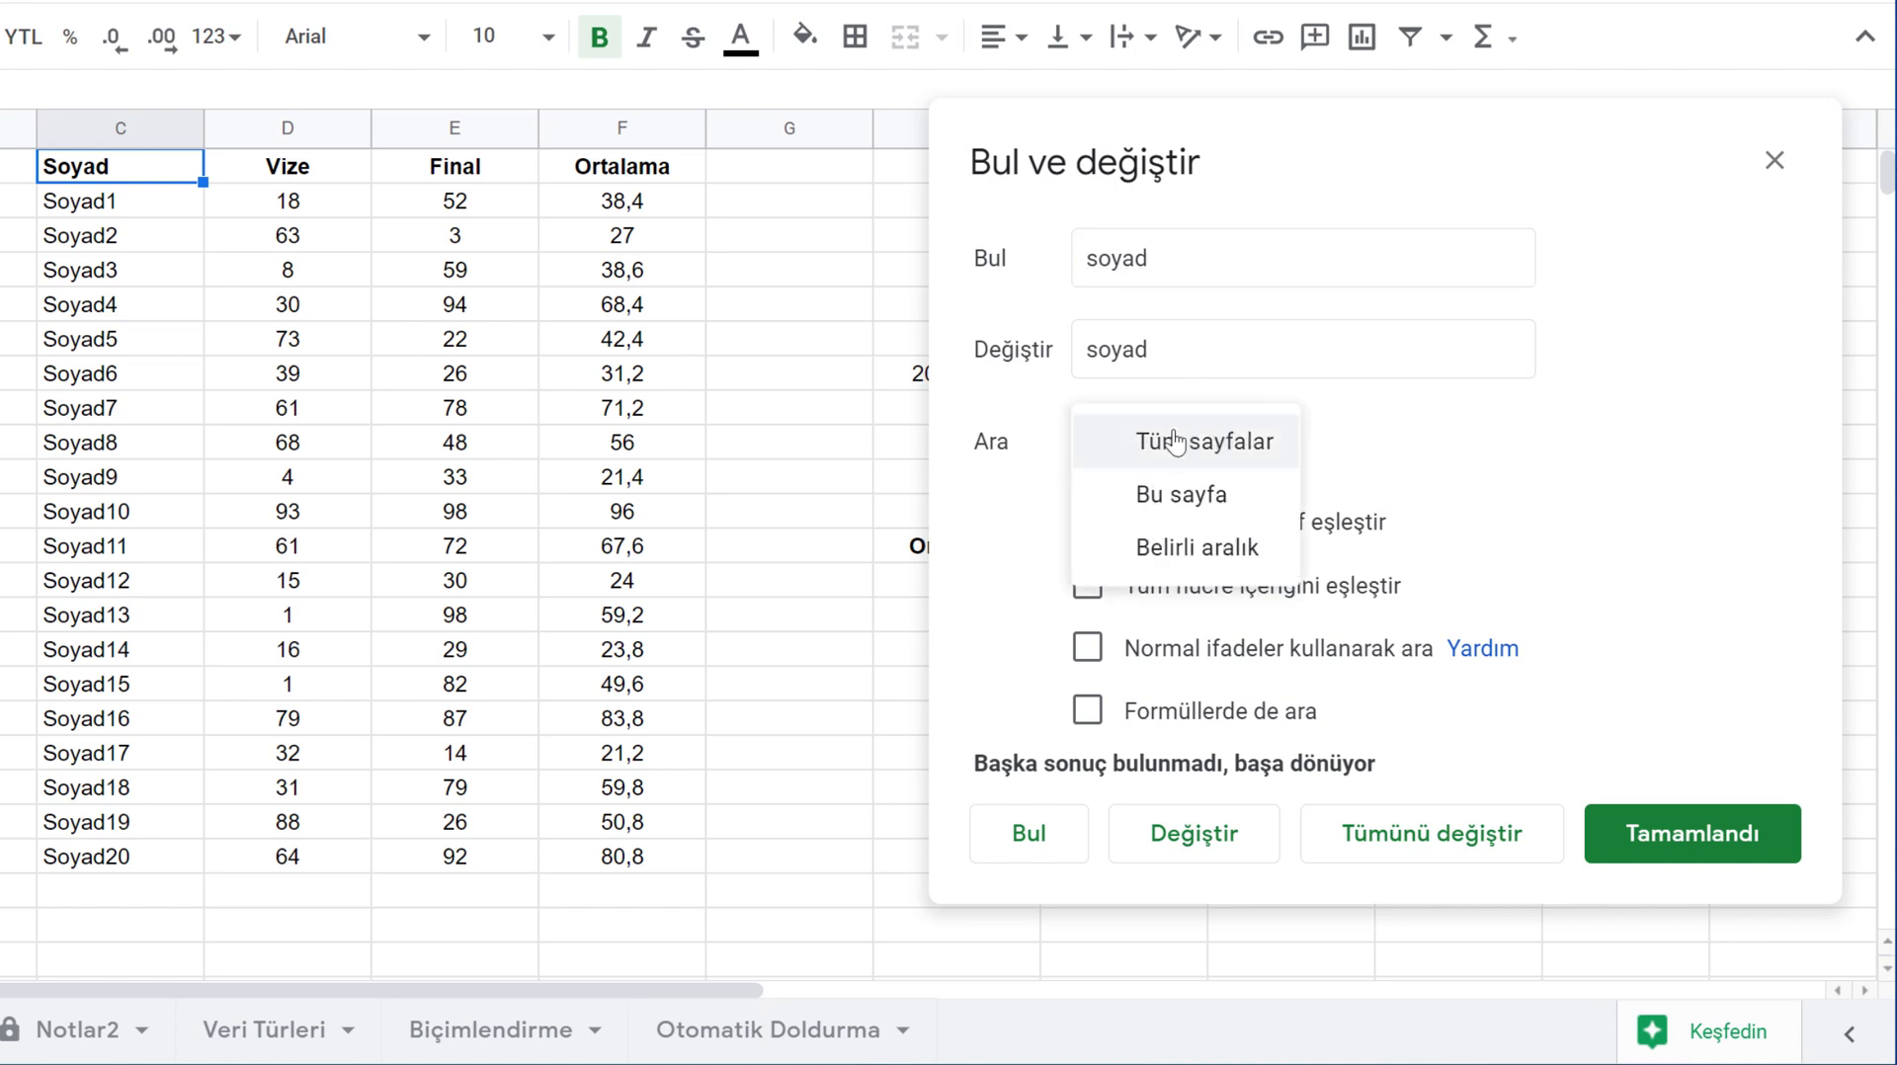
pyautogui.click(1235, 502)
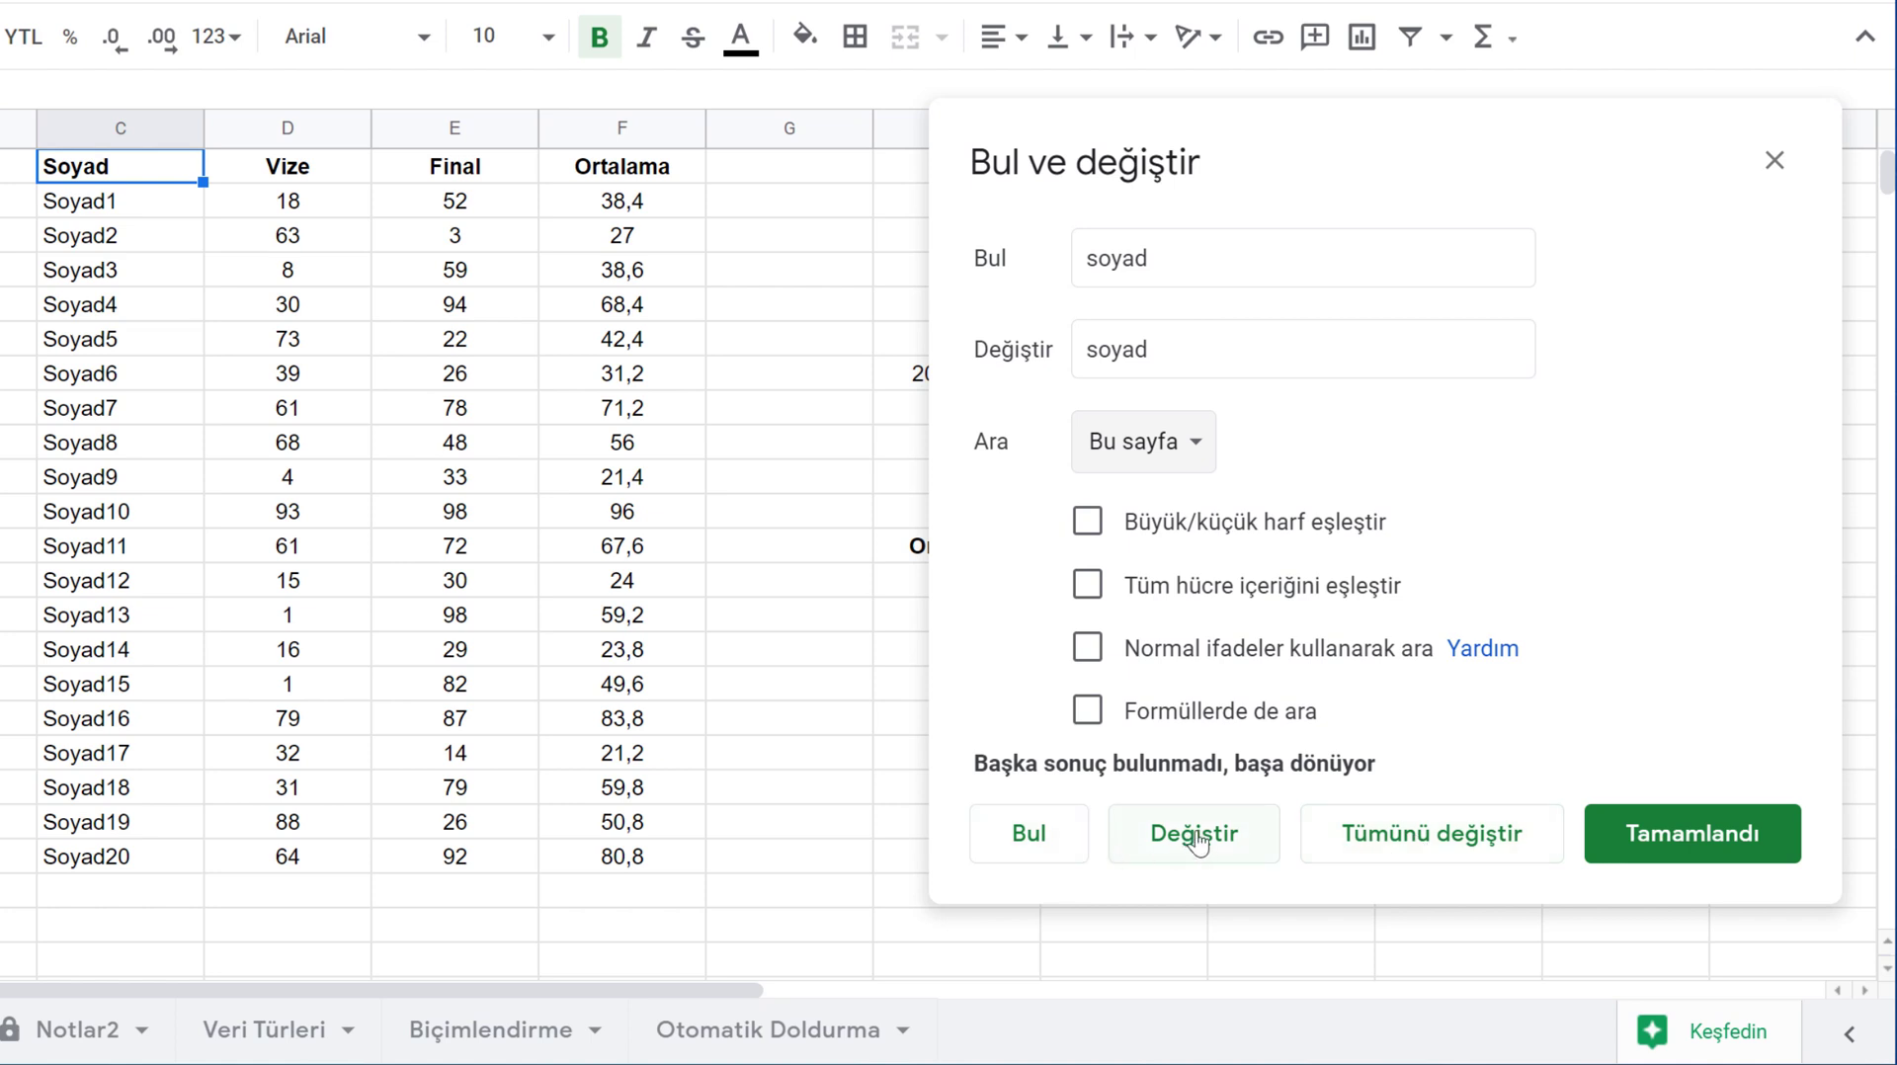
pyautogui.click(1415, 852)
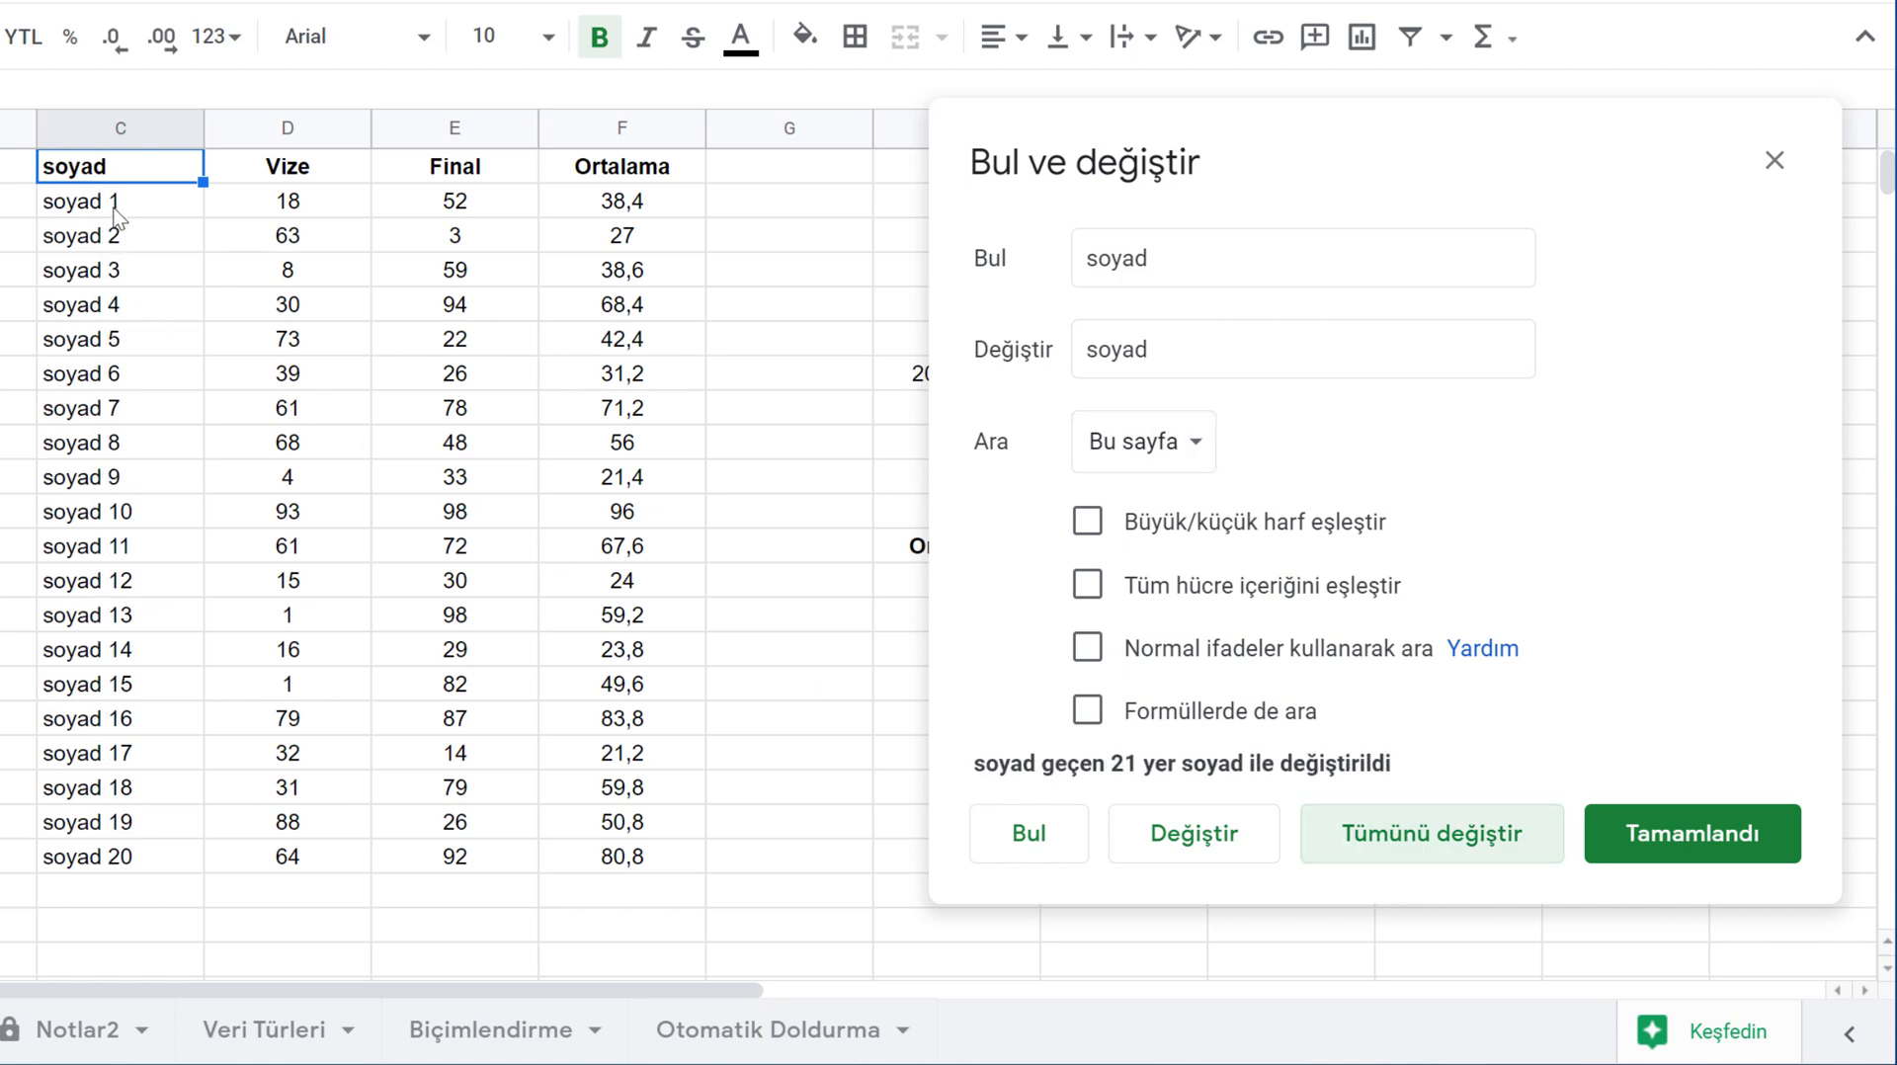